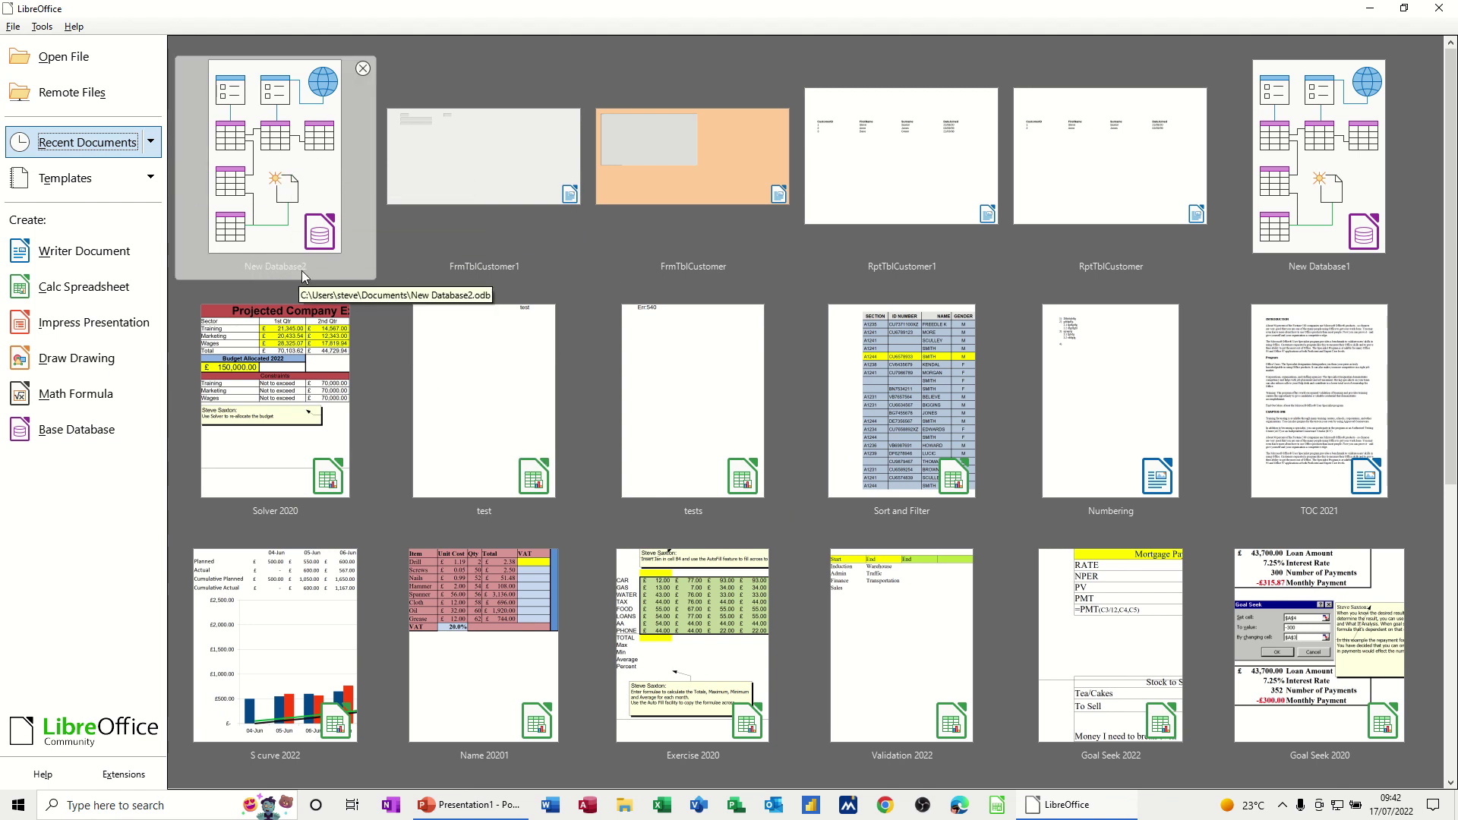
# - Open New Database2 from the Start Center and display its Tables section, showing TblCustomer
pyautogui.click(281, 165)
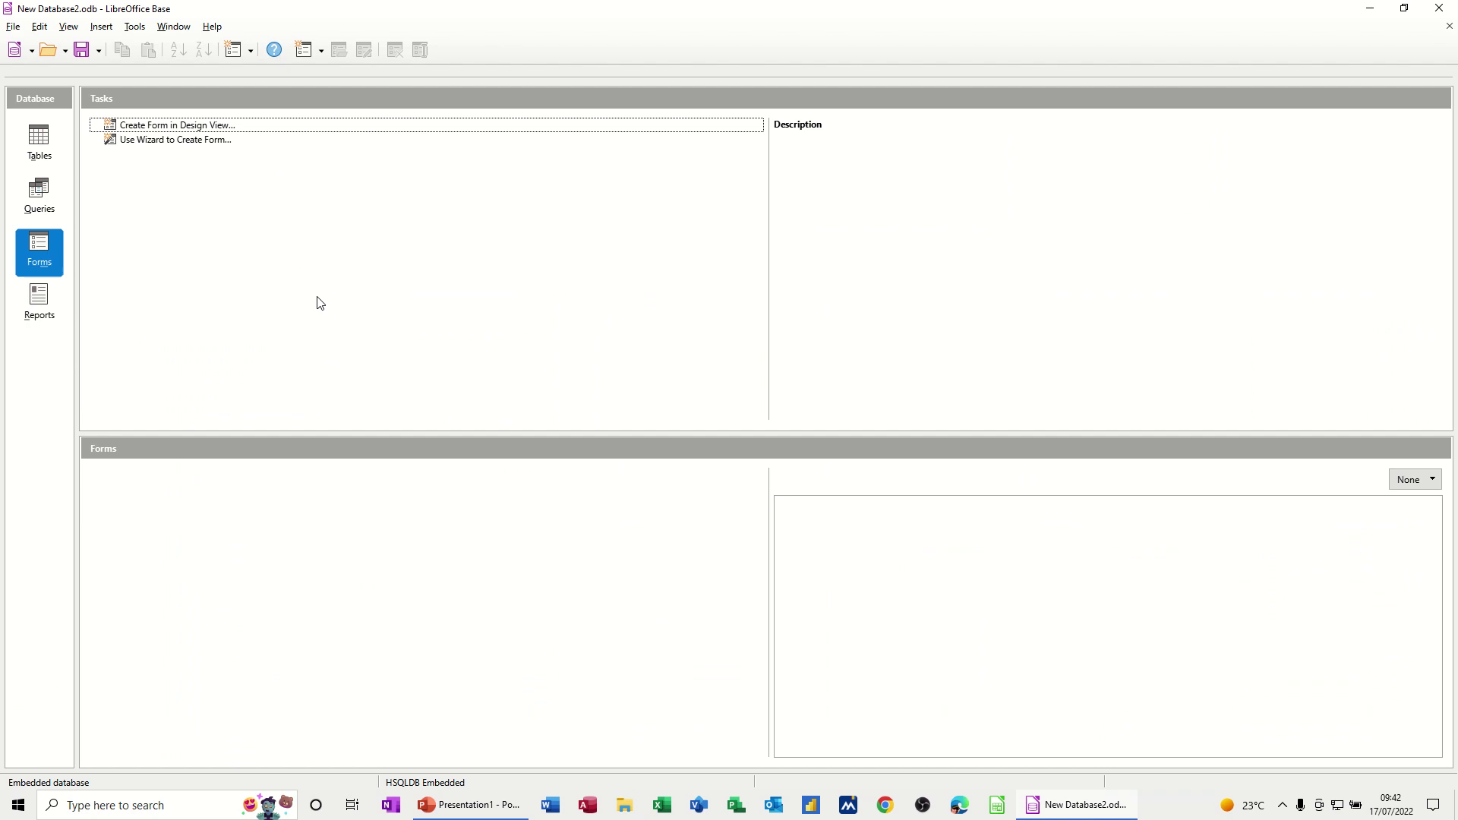
pyautogui.click(32, 136)
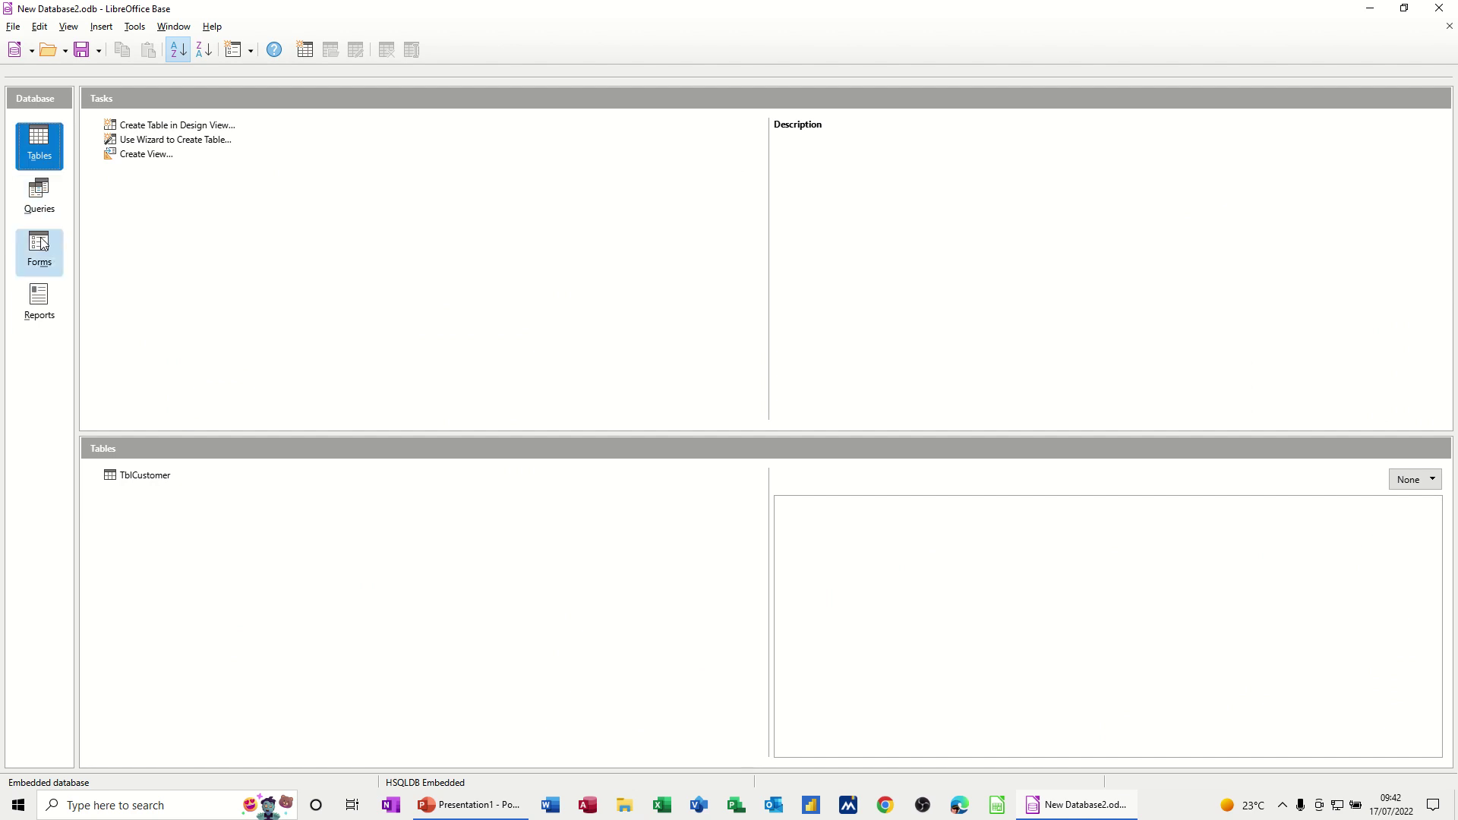
pyautogui.click(34, 140)
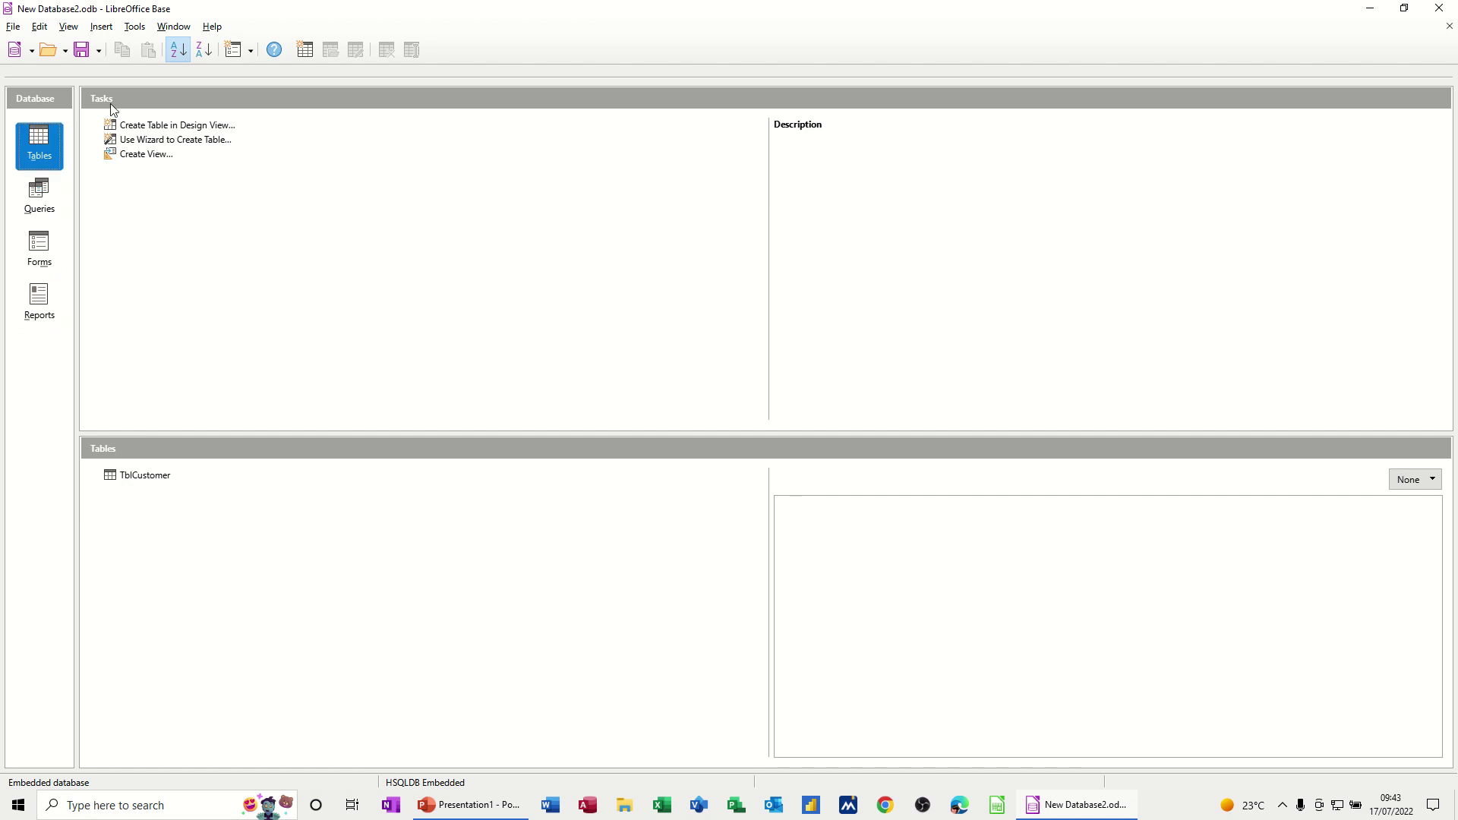
# - Start a new table in Design View with a ForeName field of type Text [VARCHAR]
pyautogui.click(162, 126)
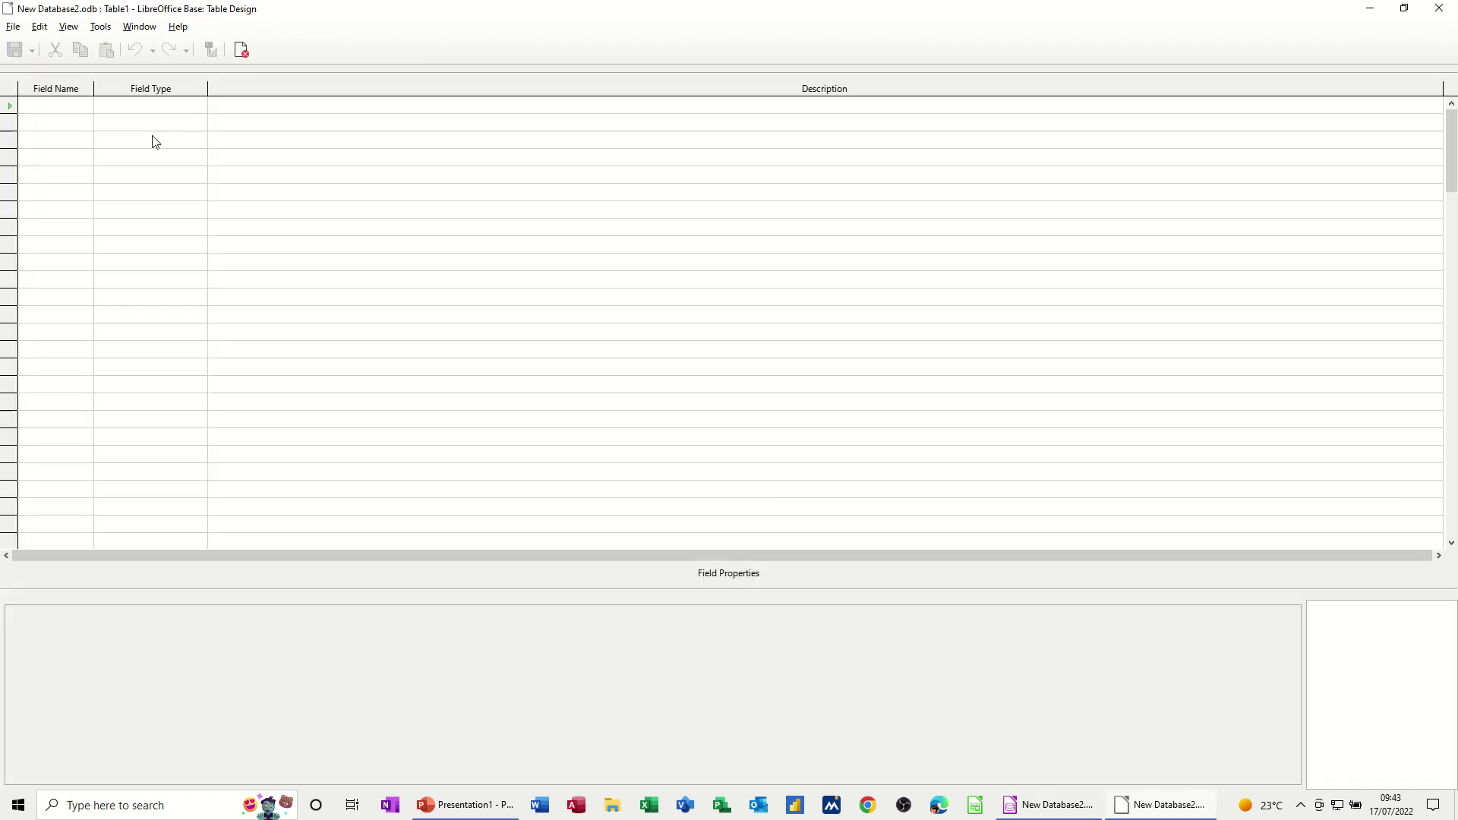
pyautogui.click(50, 103)
pyautogui.write('F')
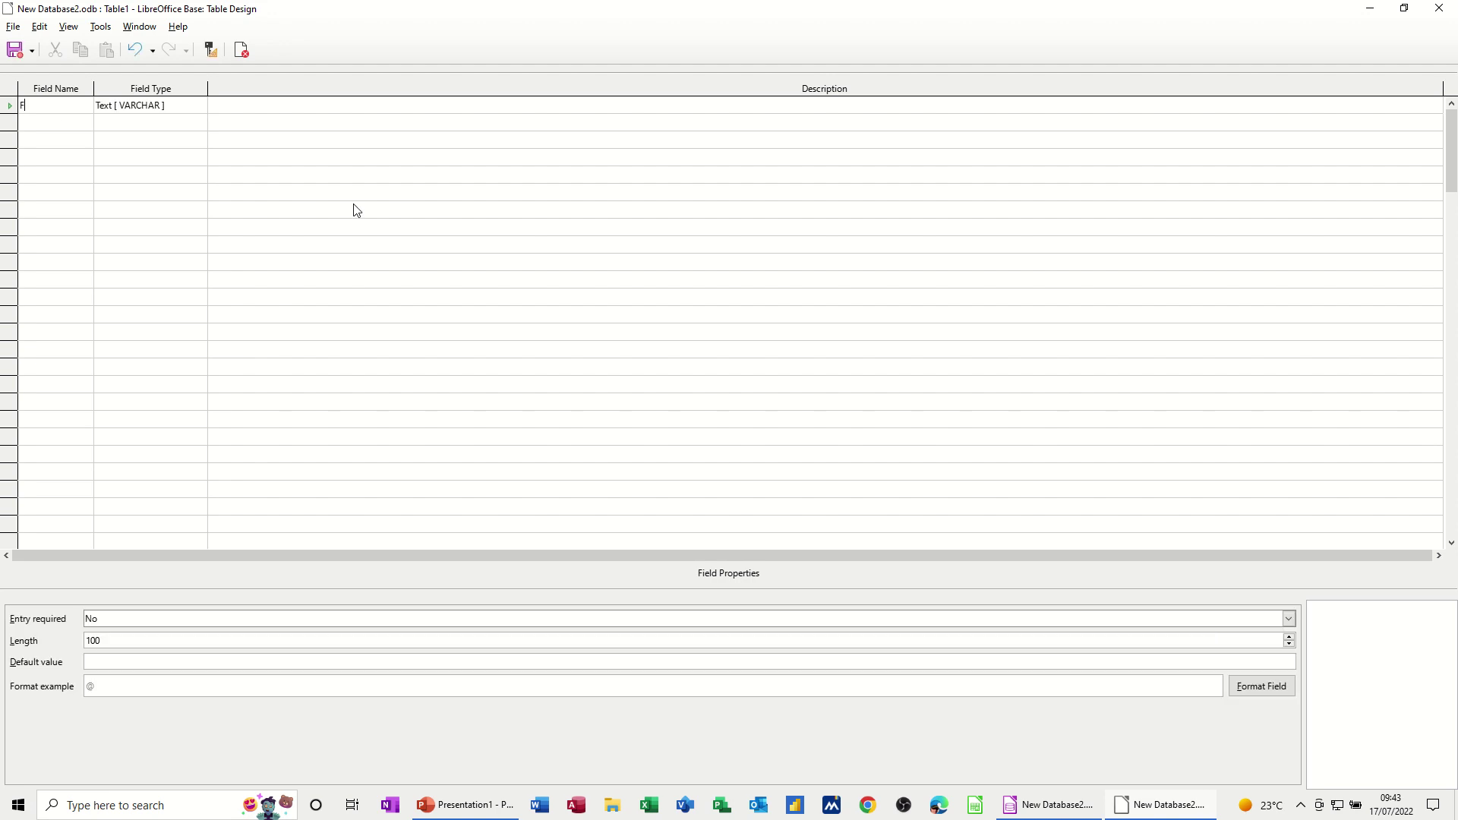
pyautogui.write('oreName')
pyautogui.press('Tab')
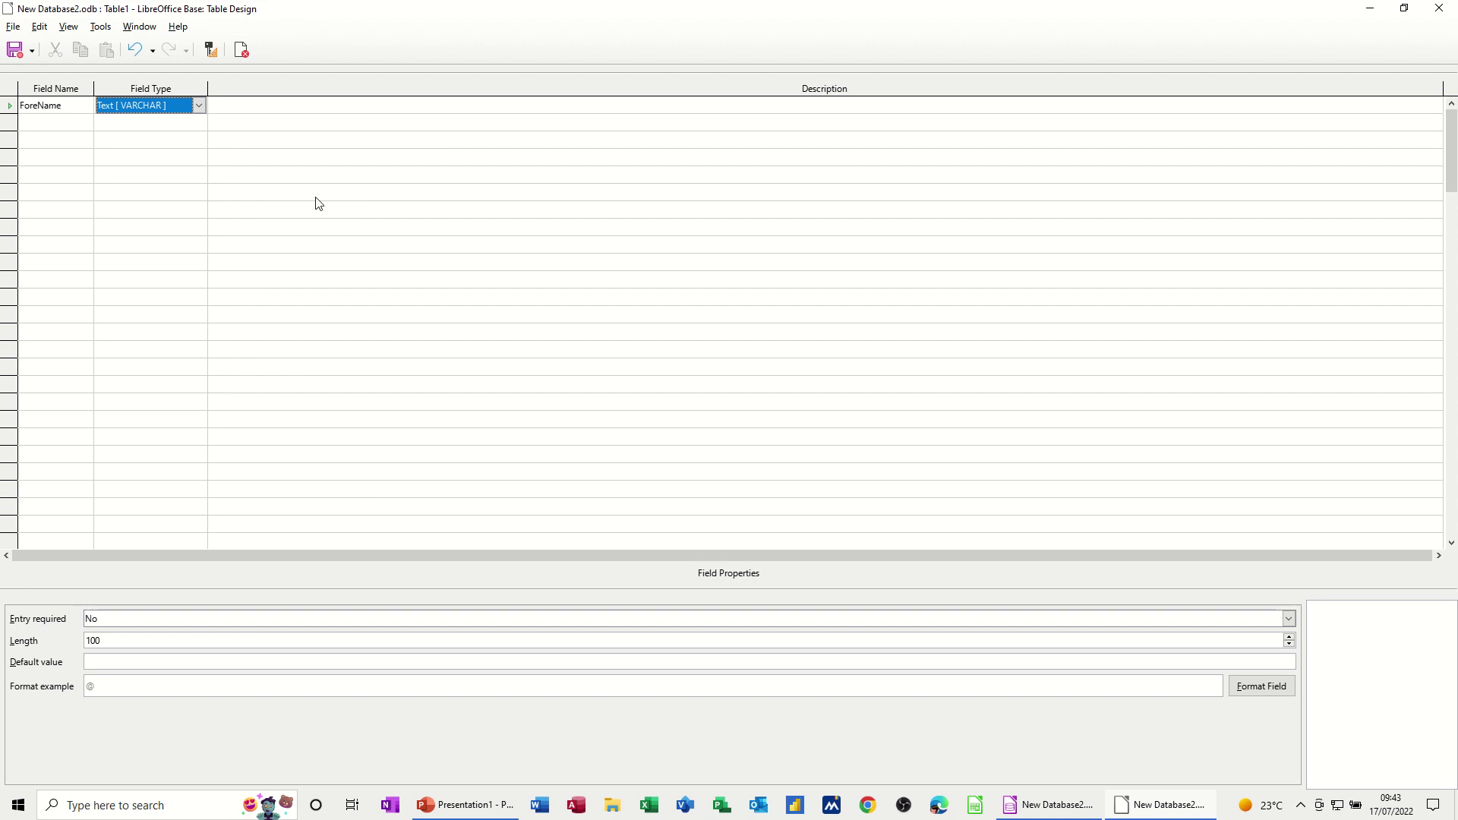
pyautogui.click(200, 105)
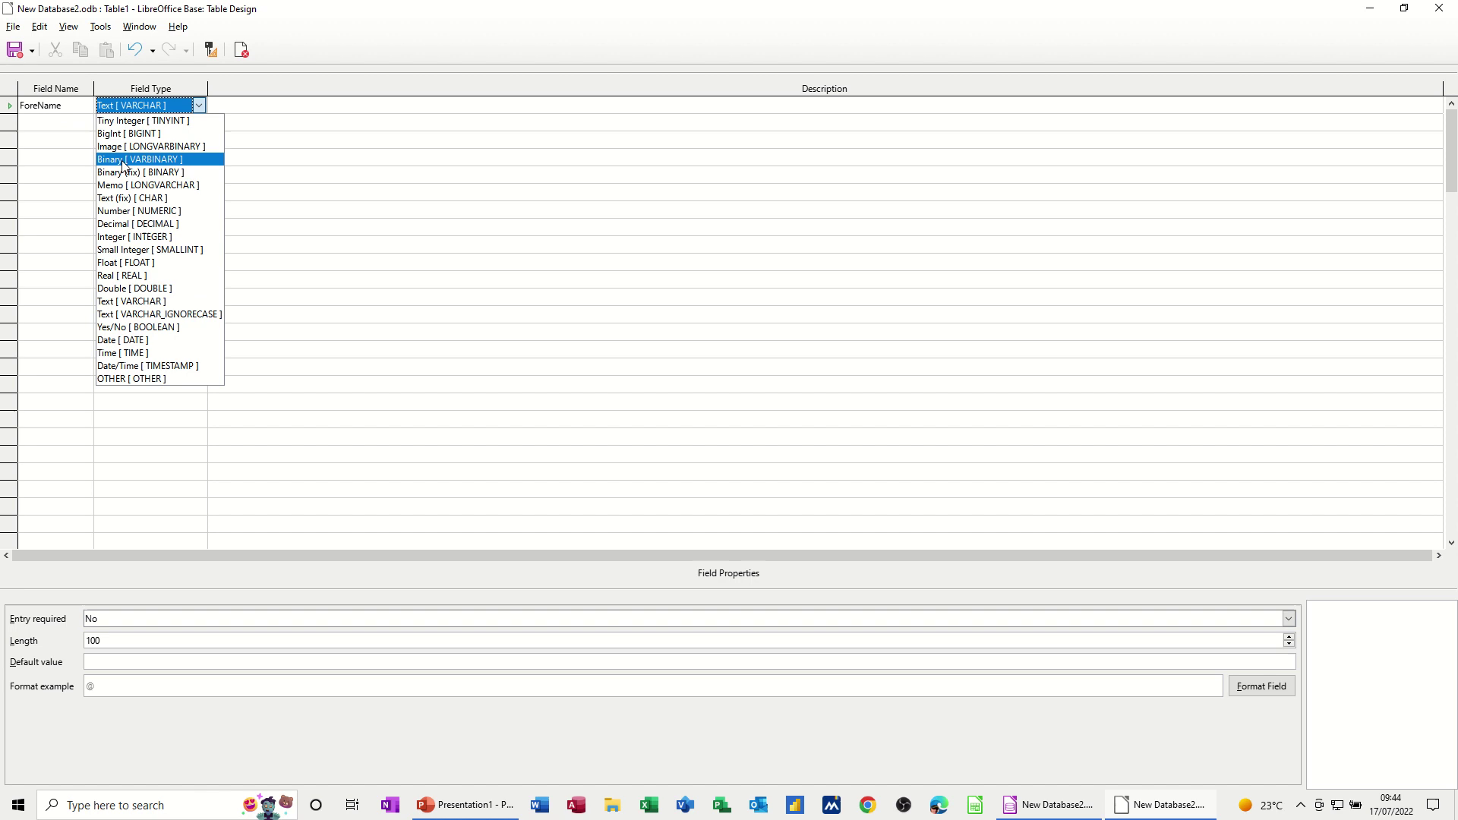
pyautogui.click(254, 114)
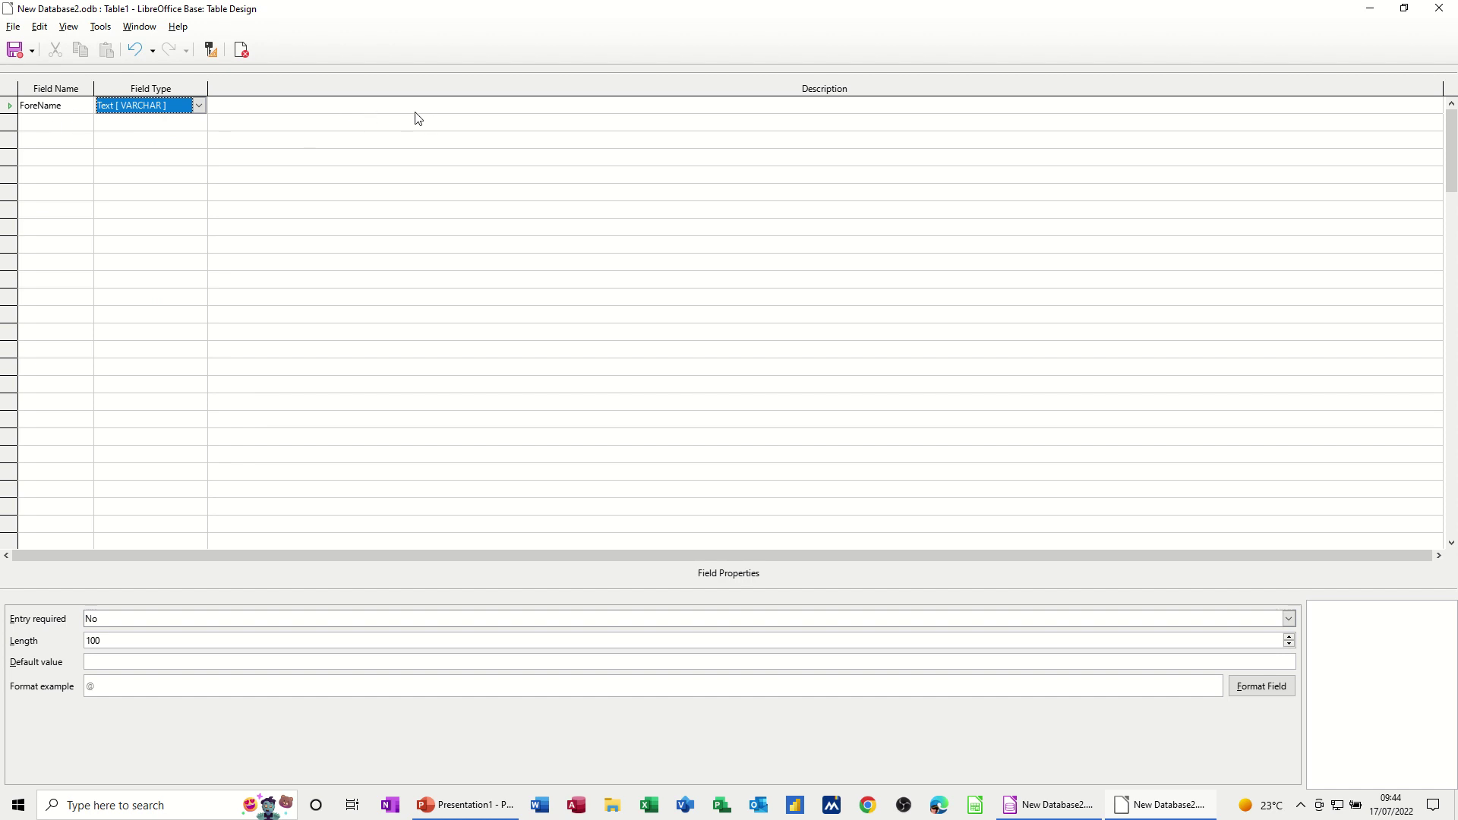
# - Add a Surname text field and a DateJoined field of type Date [DATE]
pyautogui.click(55, 124)
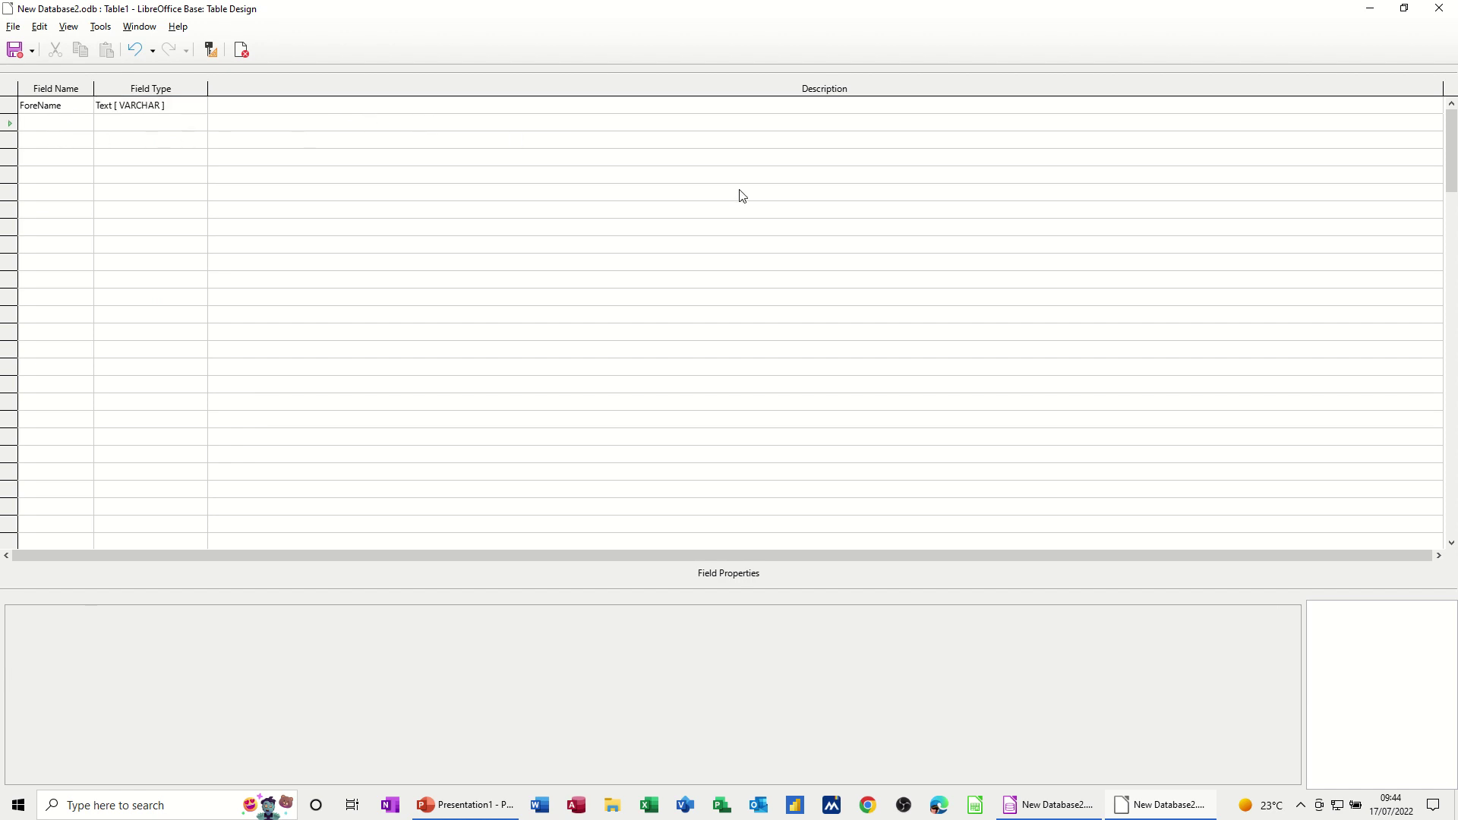
pyautogui.write('Sur')
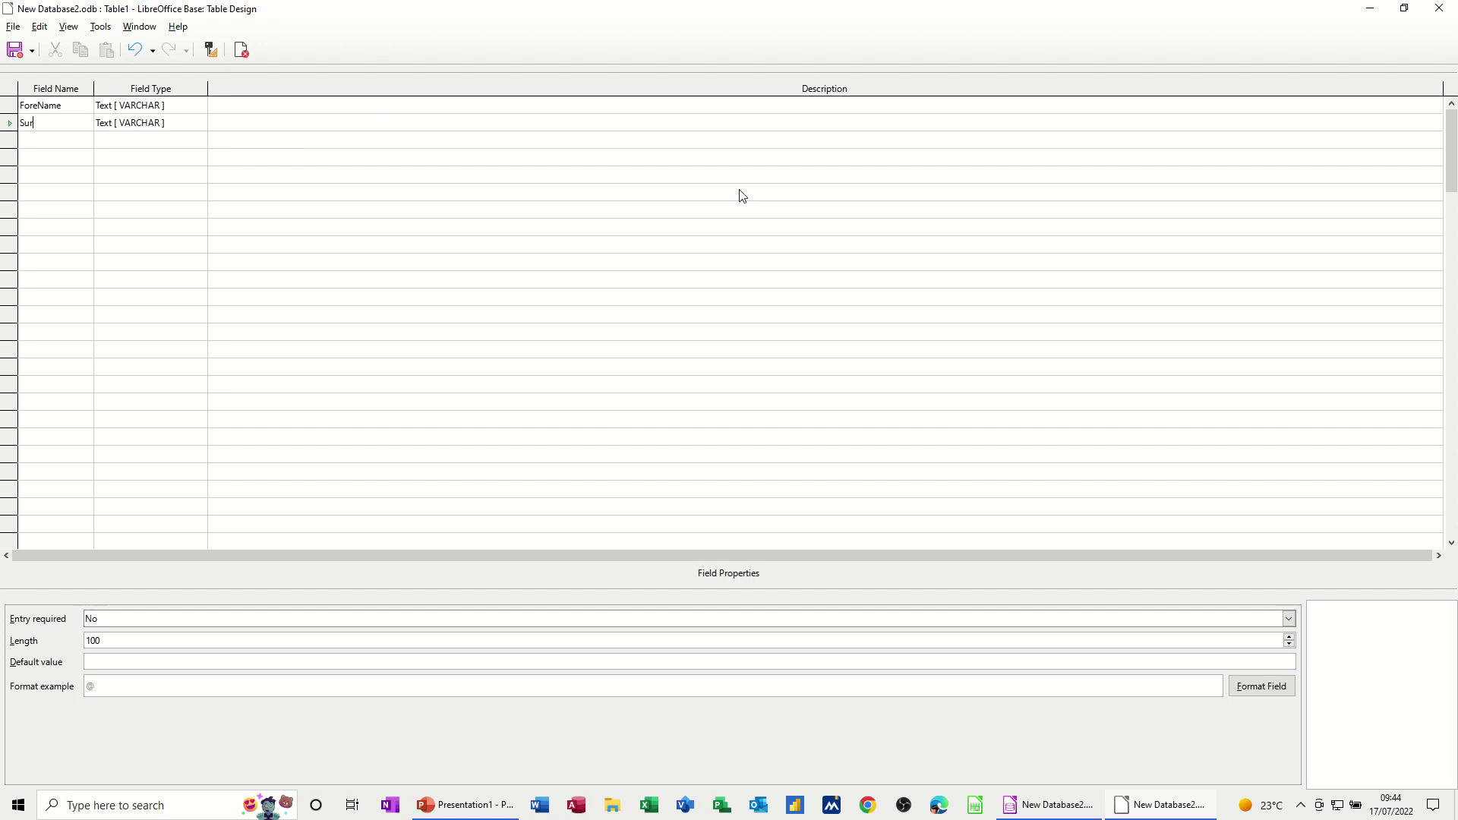
pyautogui.write('name')
pyautogui.press('Down')
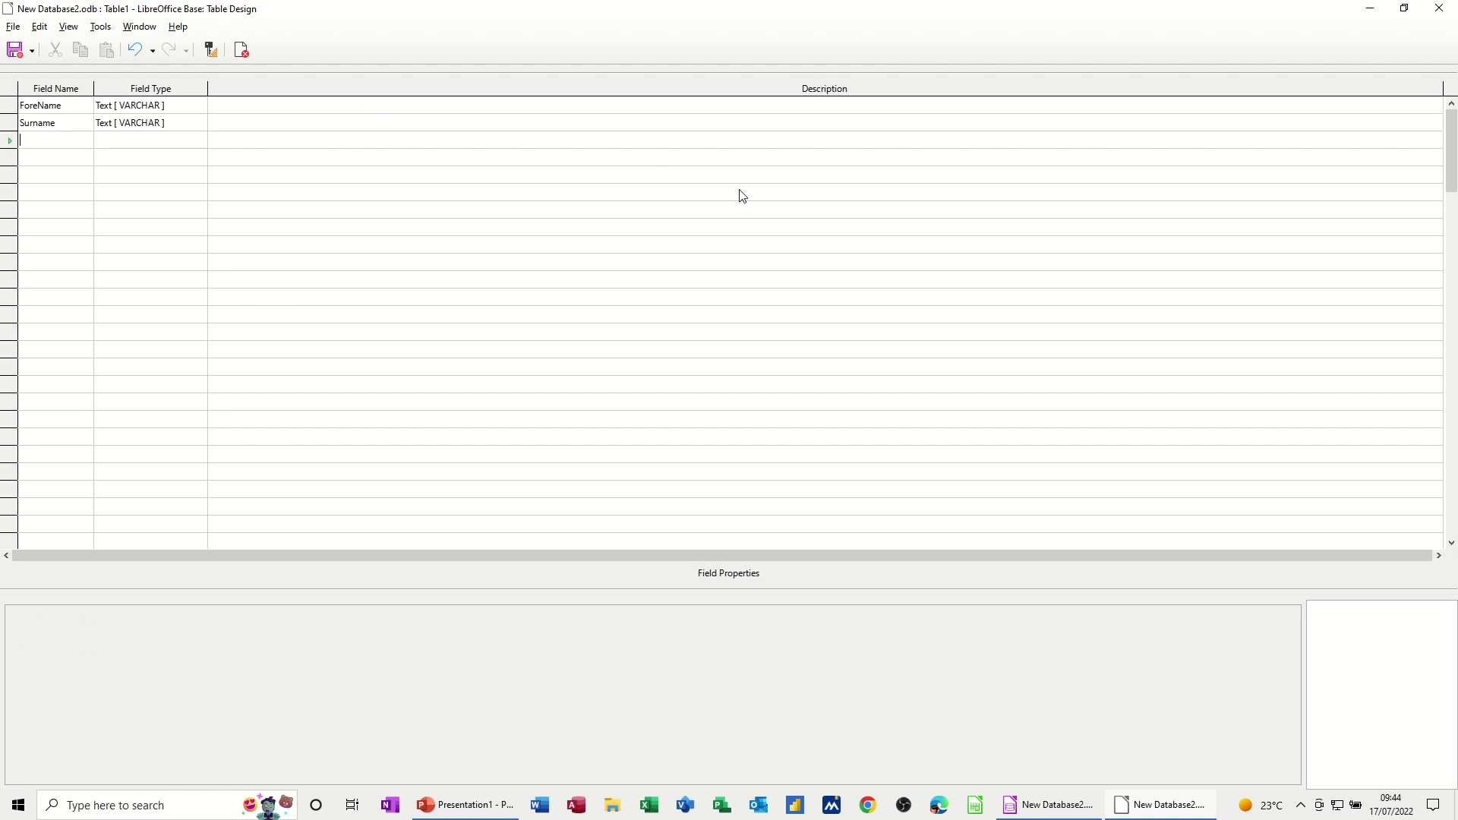
pyautogui.write('DateJo')
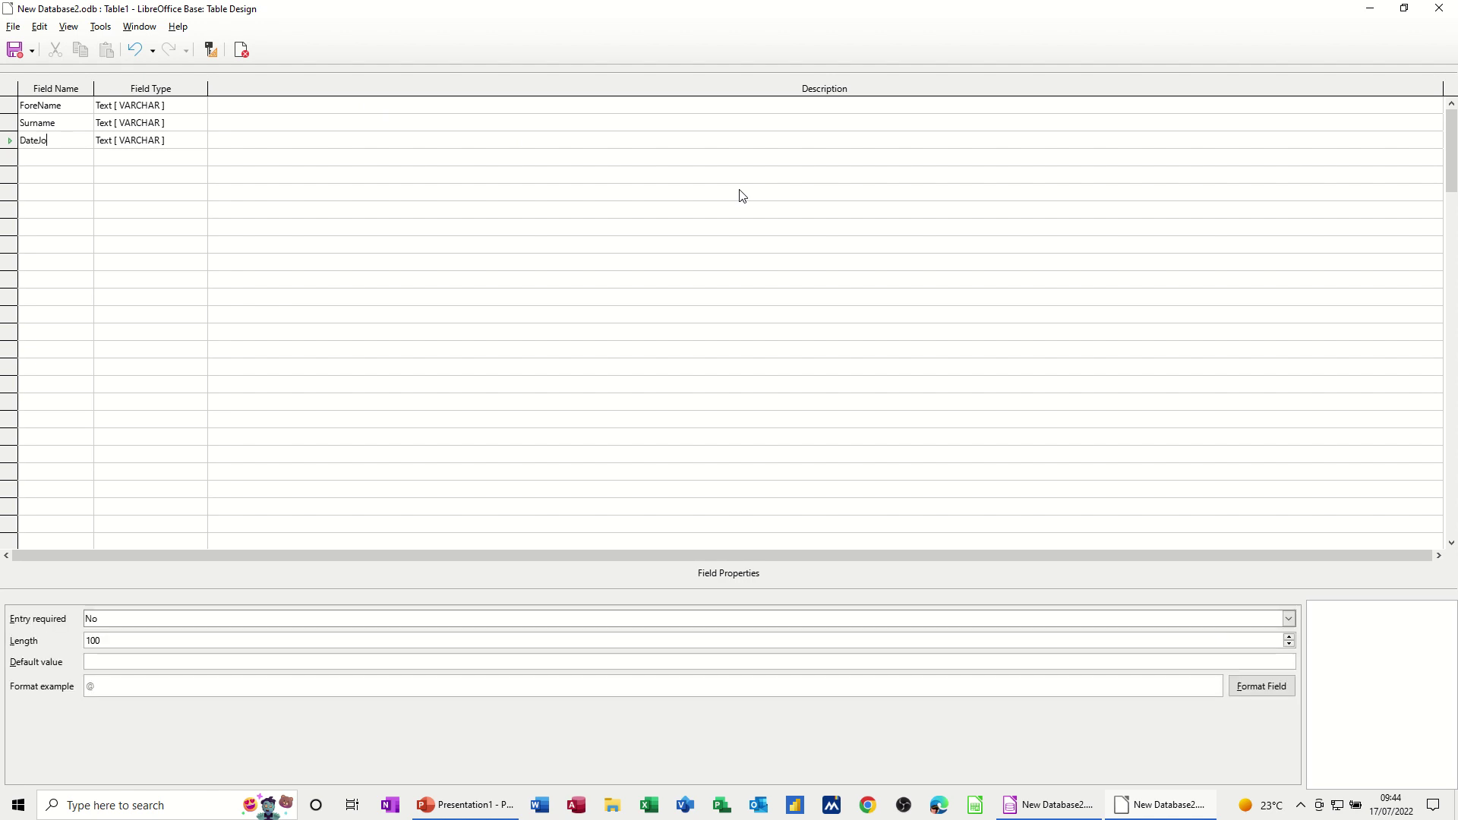
pyautogui.write('ined')
pyautogui.press('Tab')
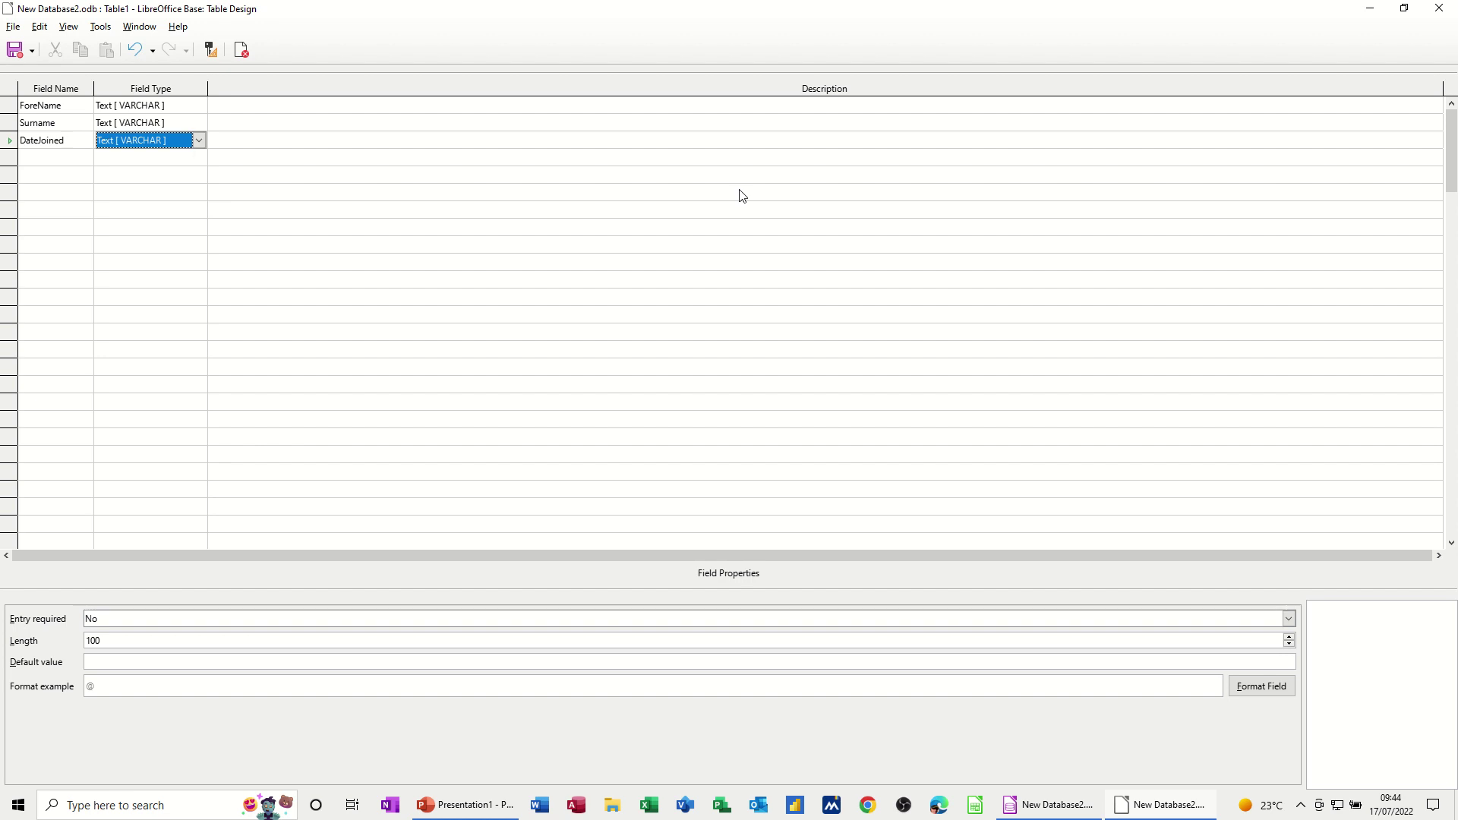
pyautogui.press('d')
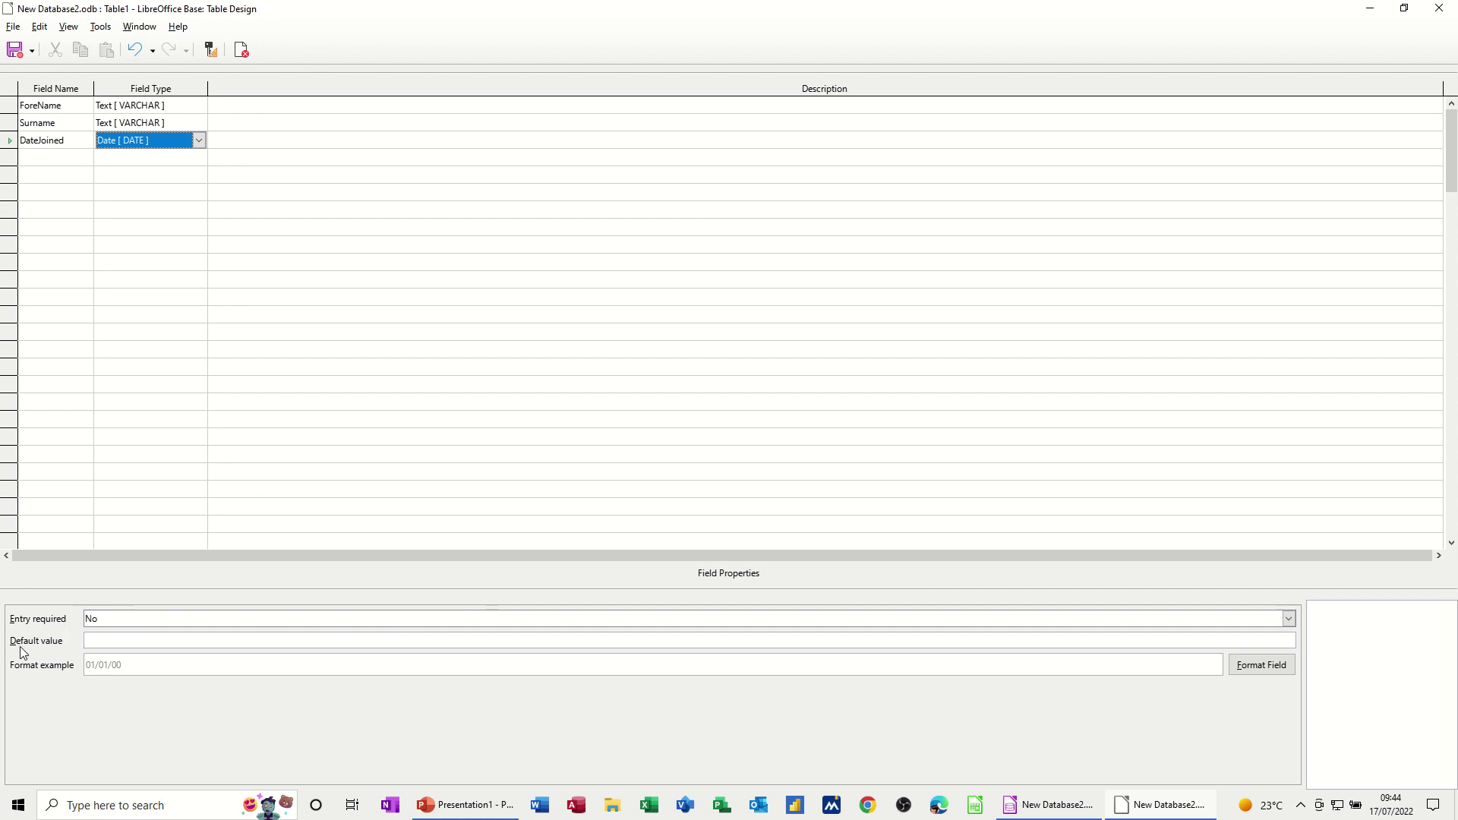
# - Give the DateJoined field the 31/12/1999 (DD/MM/YYYY) display format
pyautogui.click(116, 643)
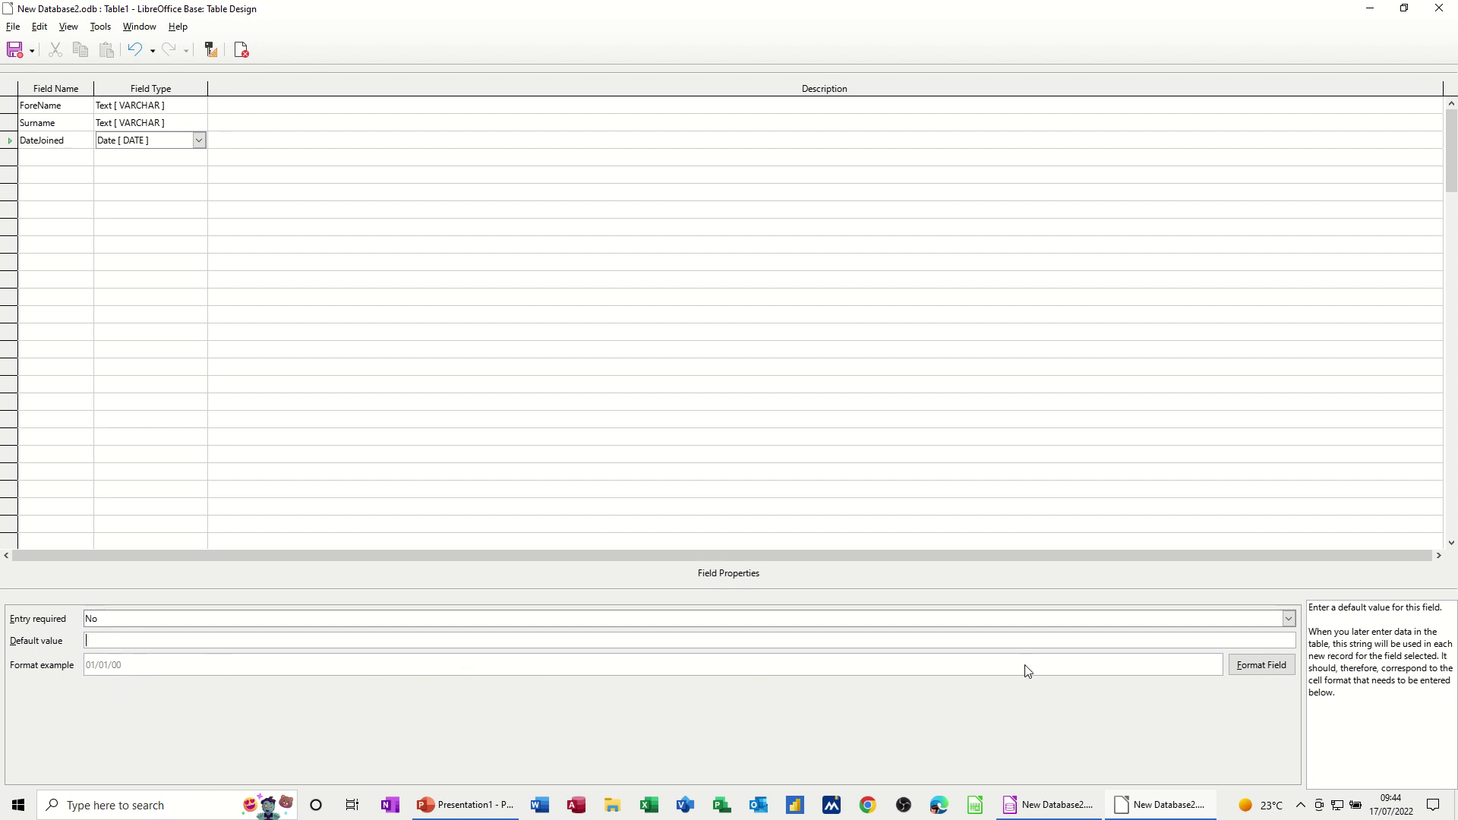
pyautogui.click(1260, 674)
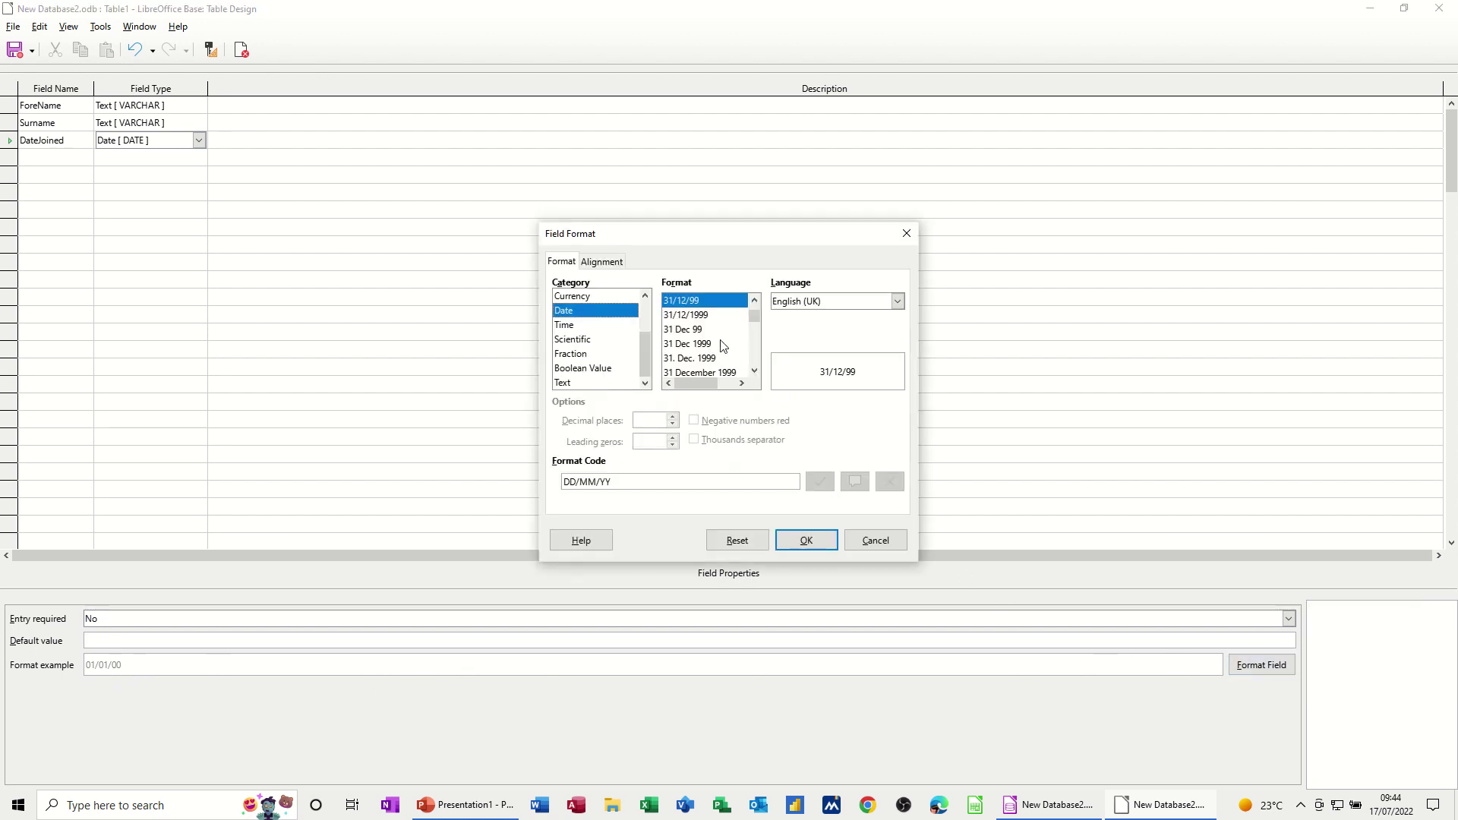
pyautogui.click(700, 316)
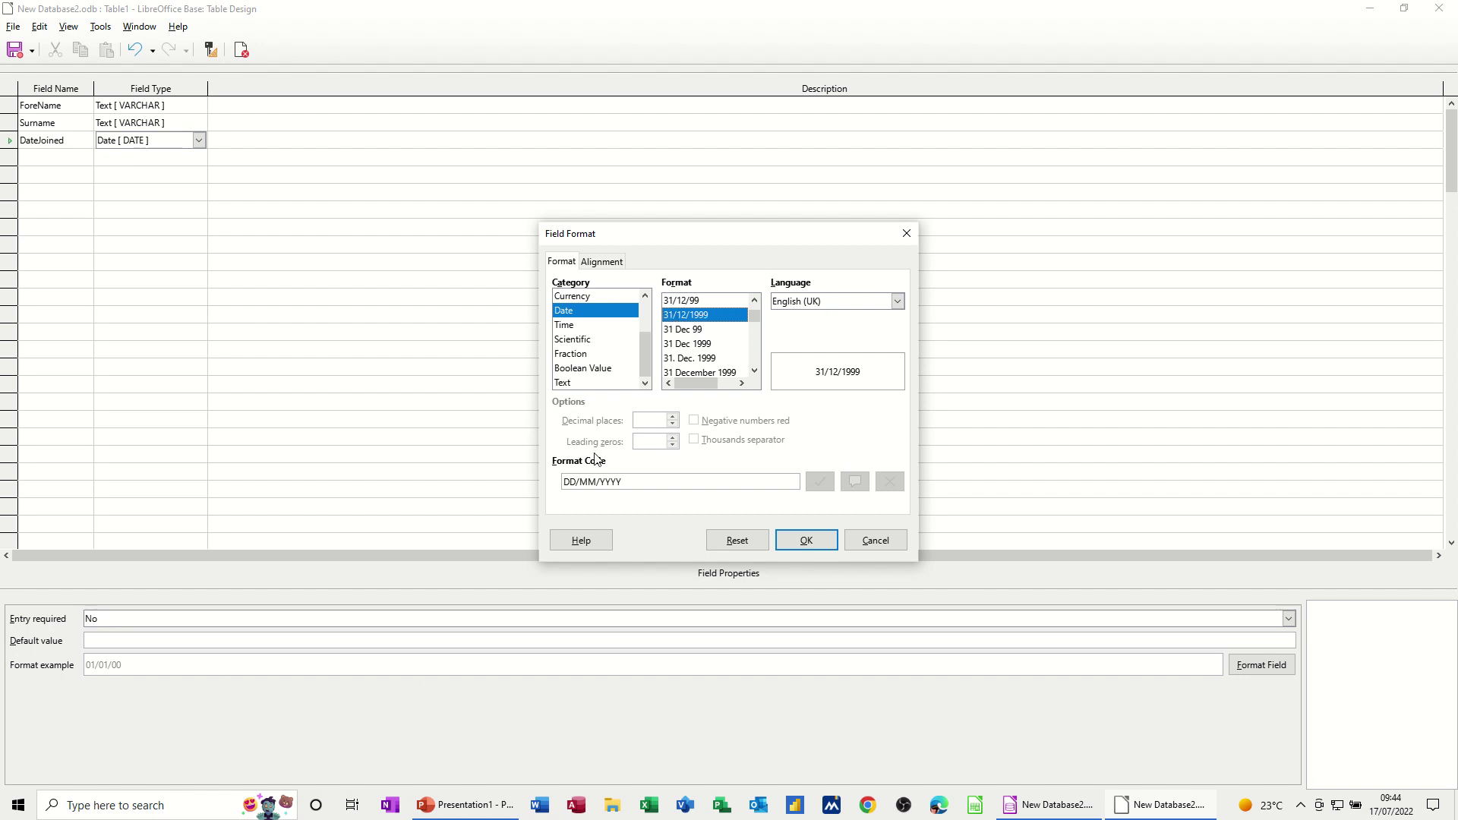
pyautogui.click(802, 542)
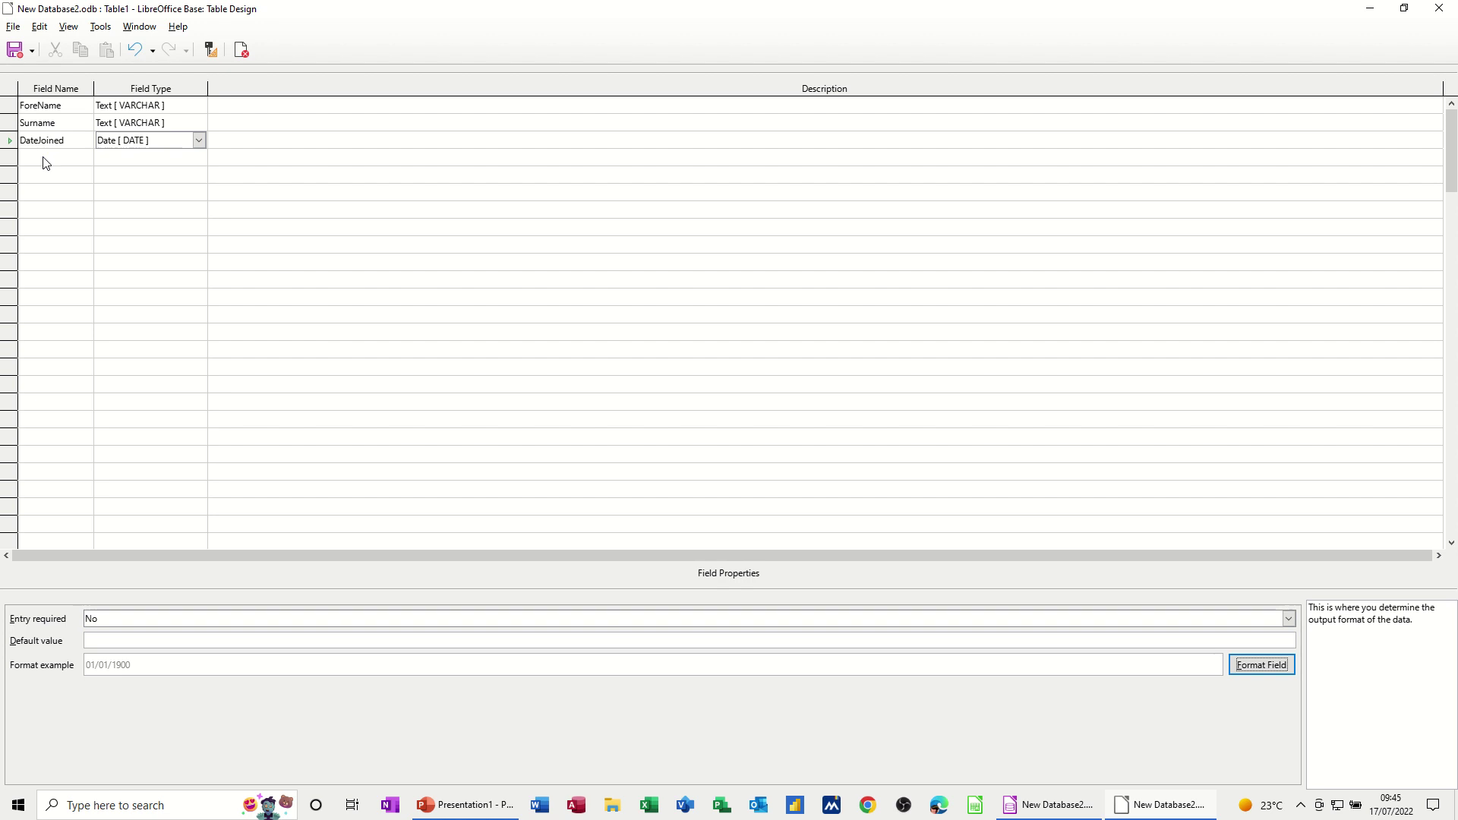
# - Save the table as TblCustomer2 with an automatically created ID primary key, then close the design
pyautogui.click(210, 51)
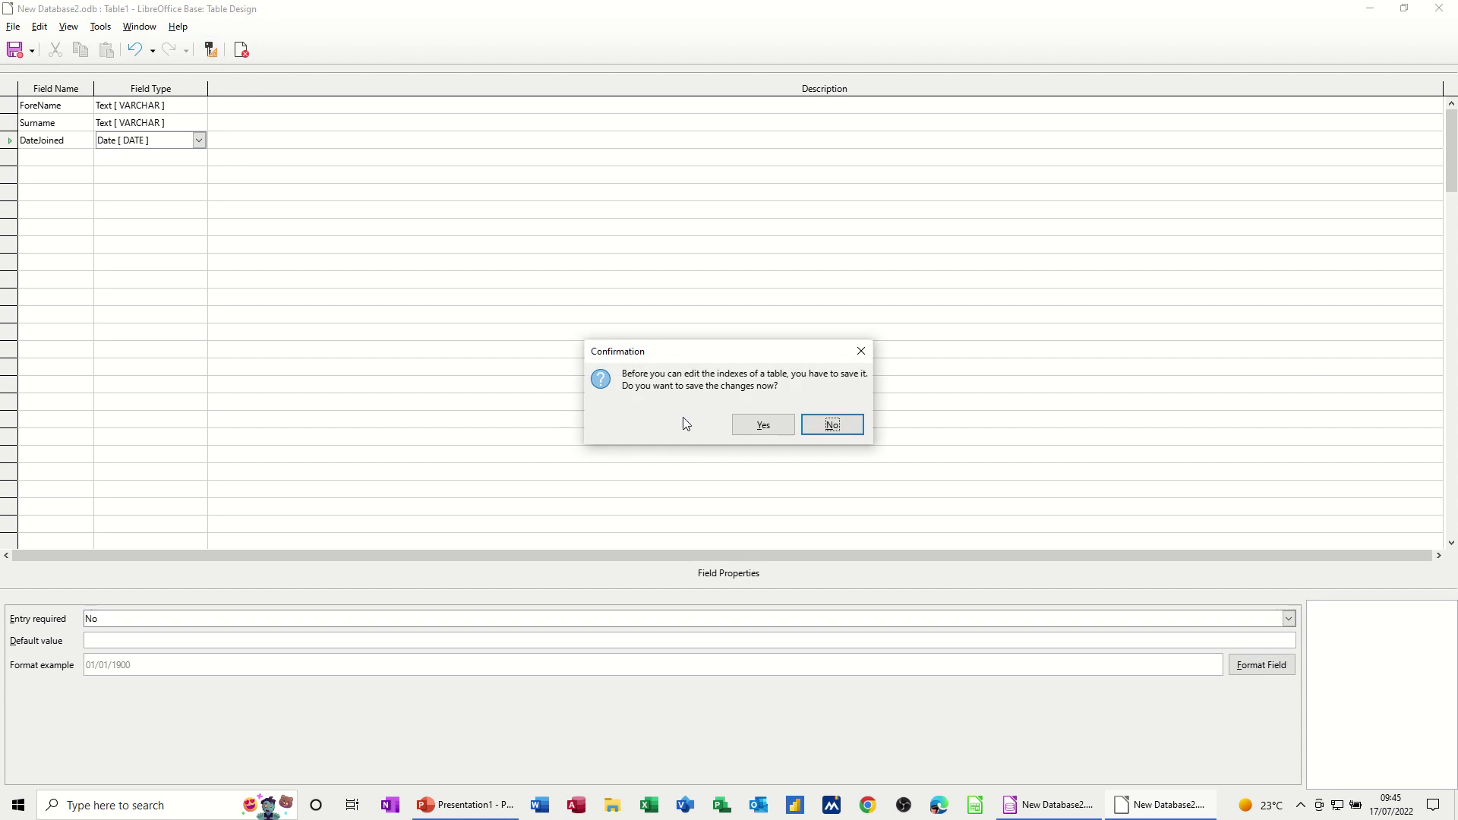
pyautogui.click(762, 424)
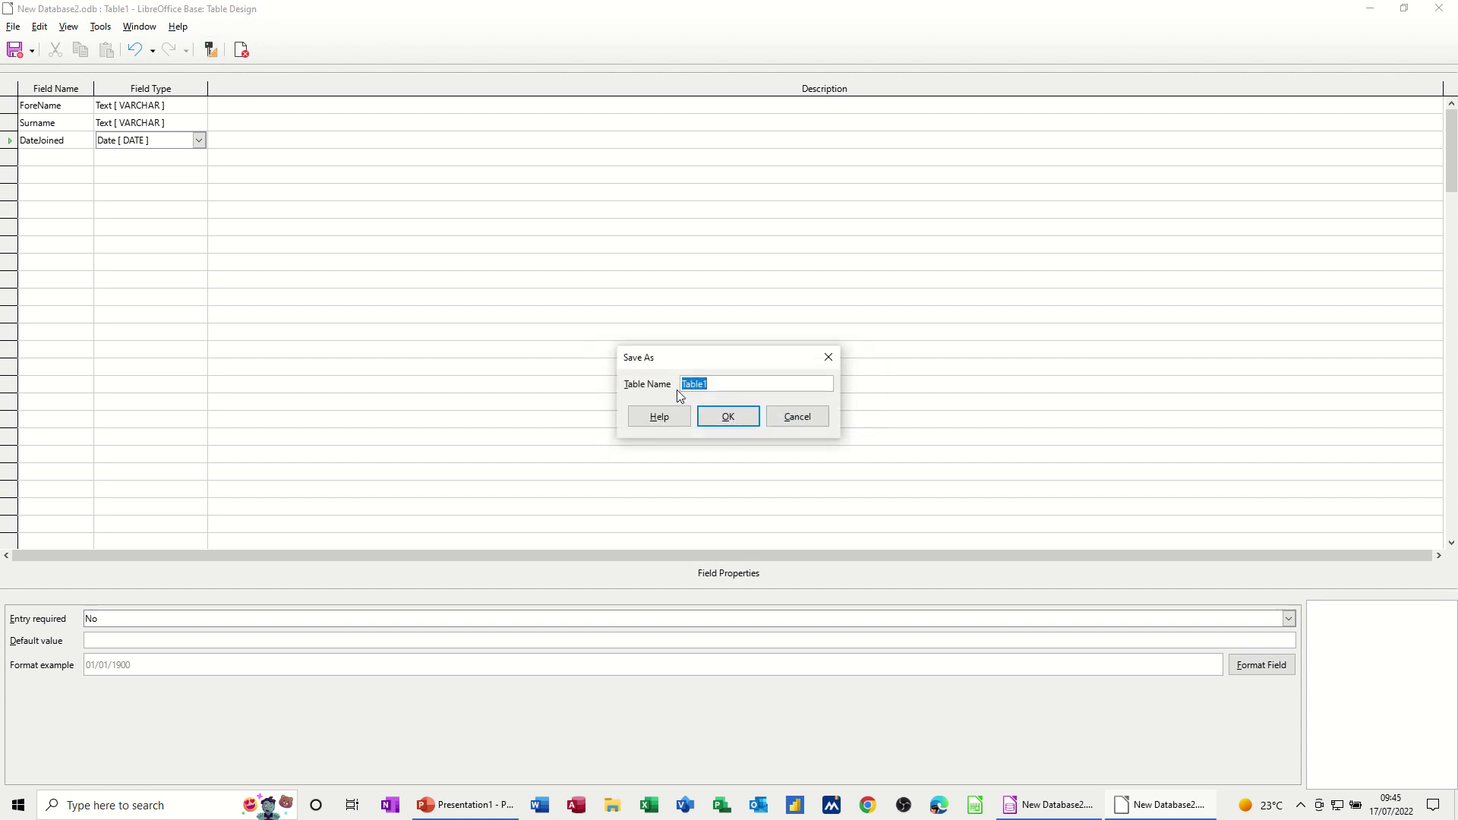
pyautogui.write('TblCustomer')
pyautogui.click(722, 420)
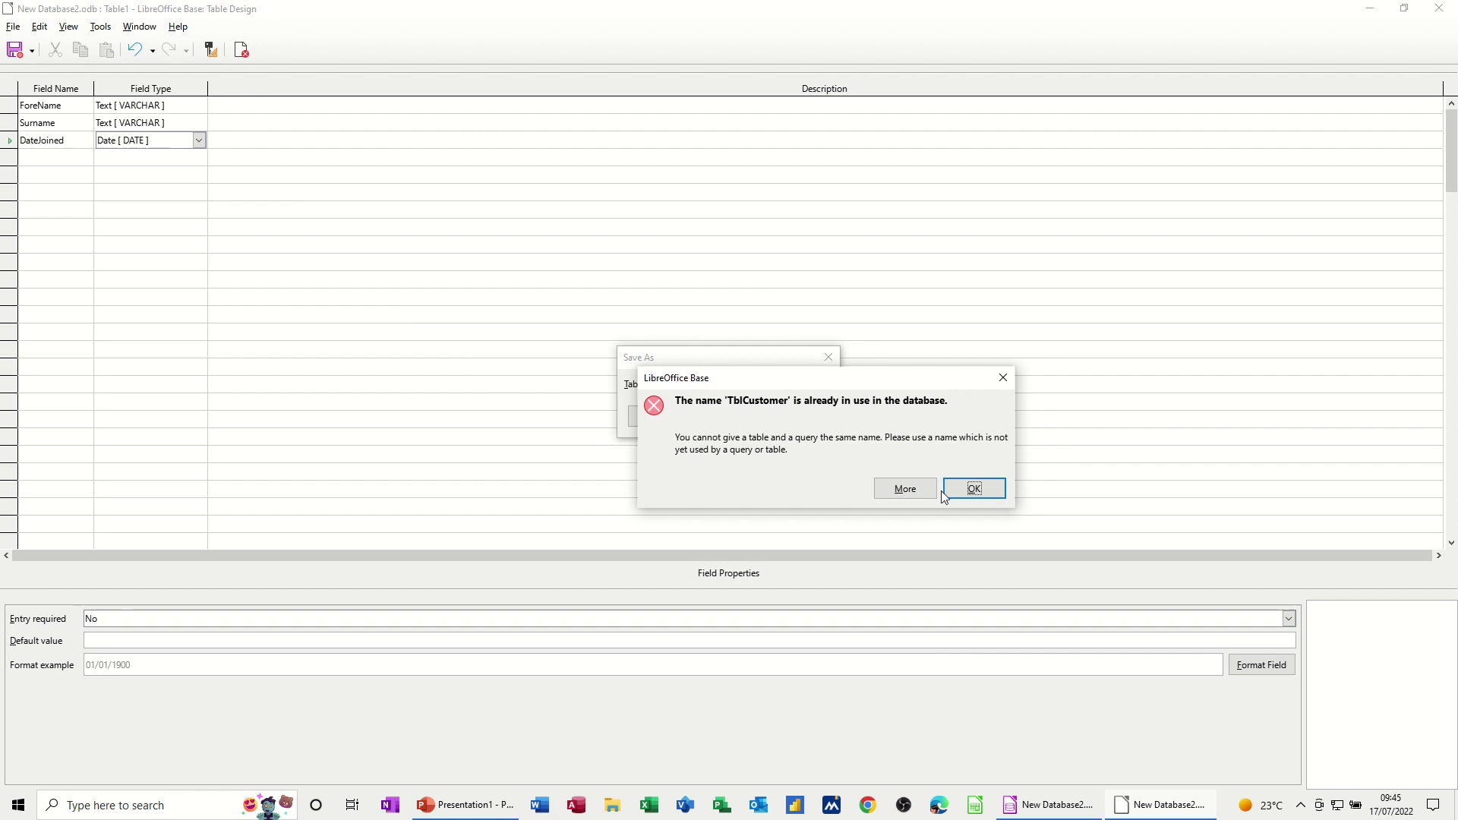
pyautogui.click(961, 492)
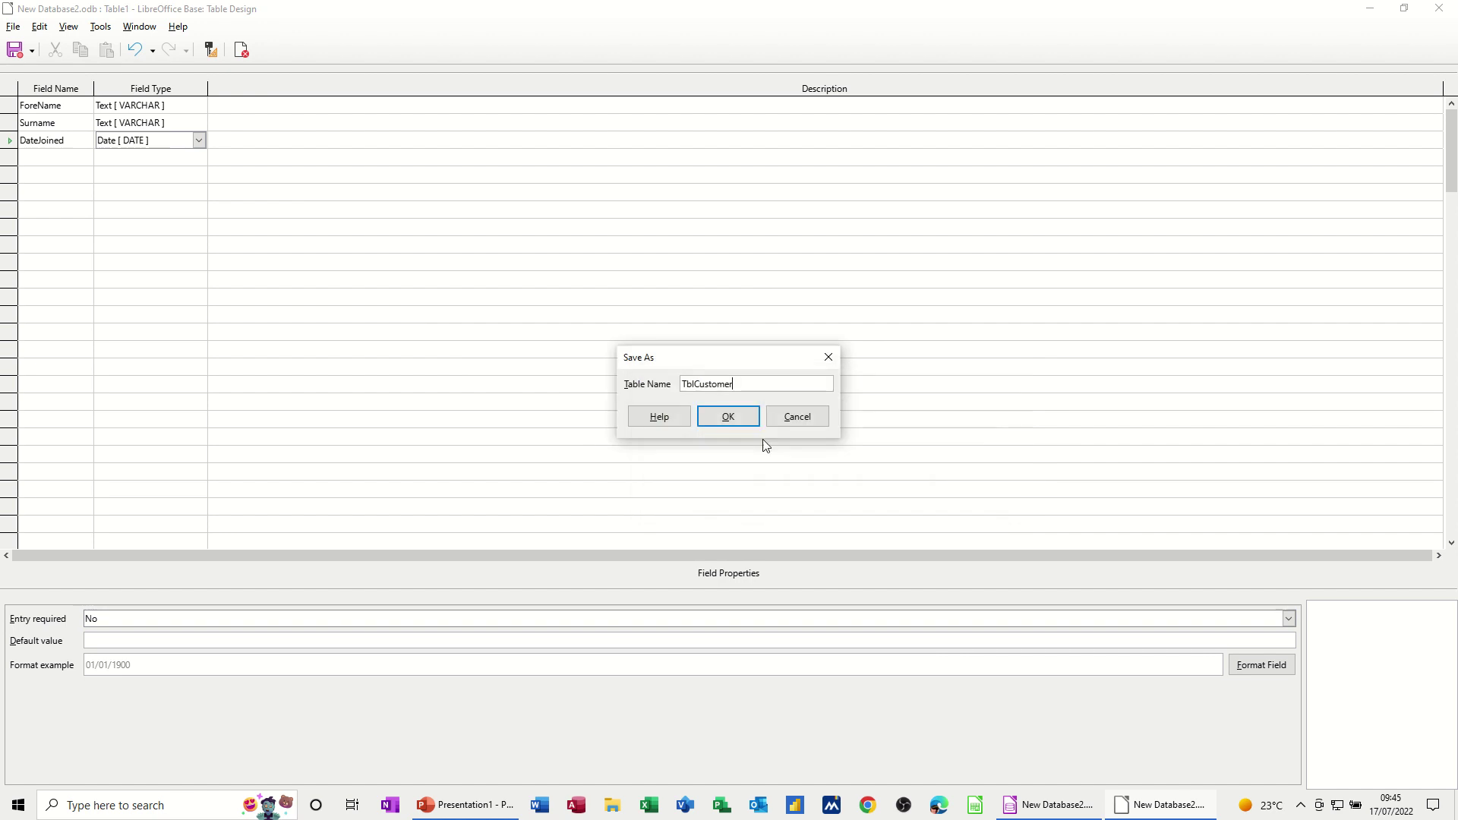
pyautogui.click(728, 417)
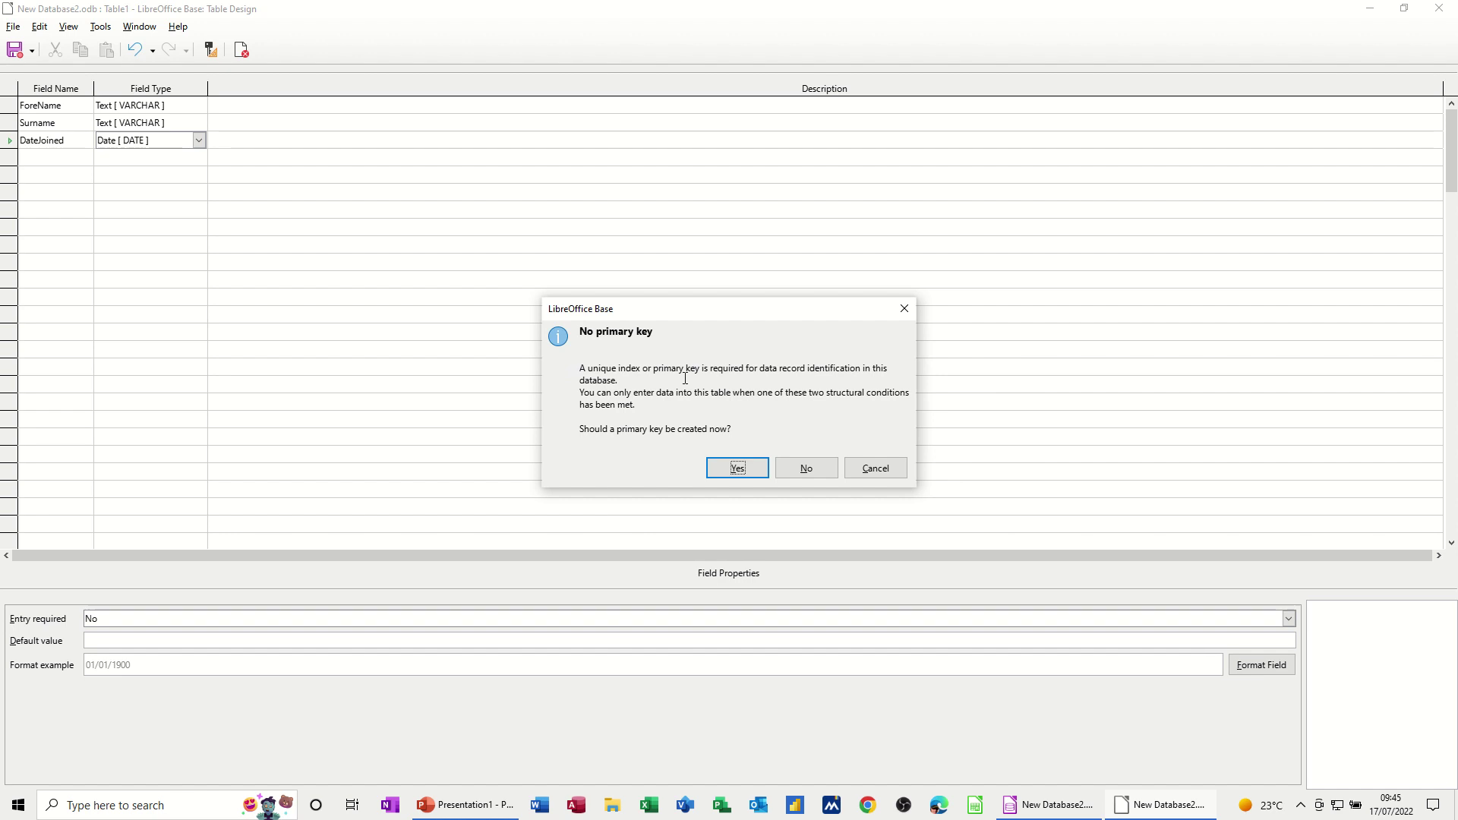
pyautogui.click(737, 468)
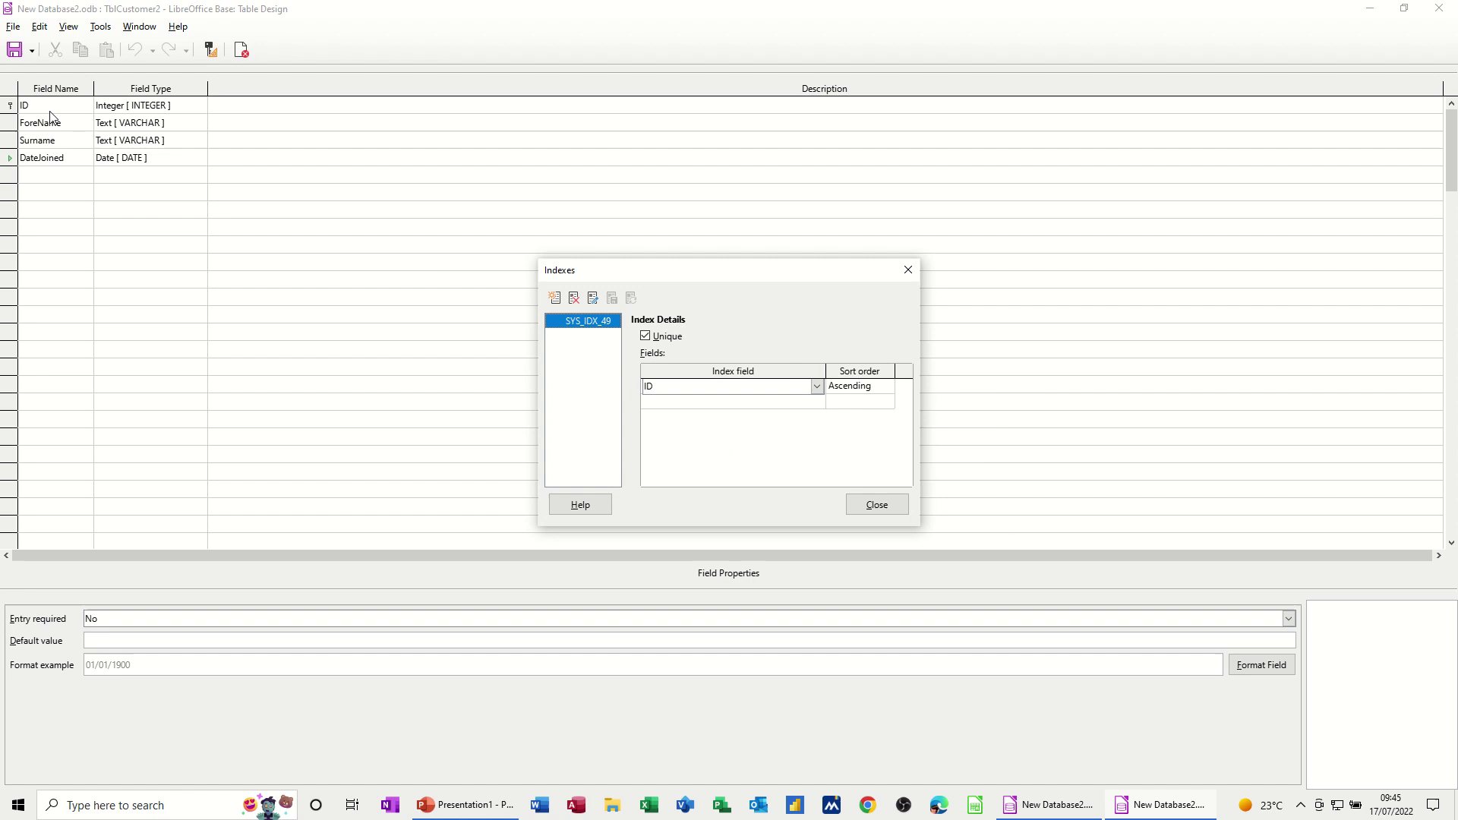
pyautogui.click(877, 506)
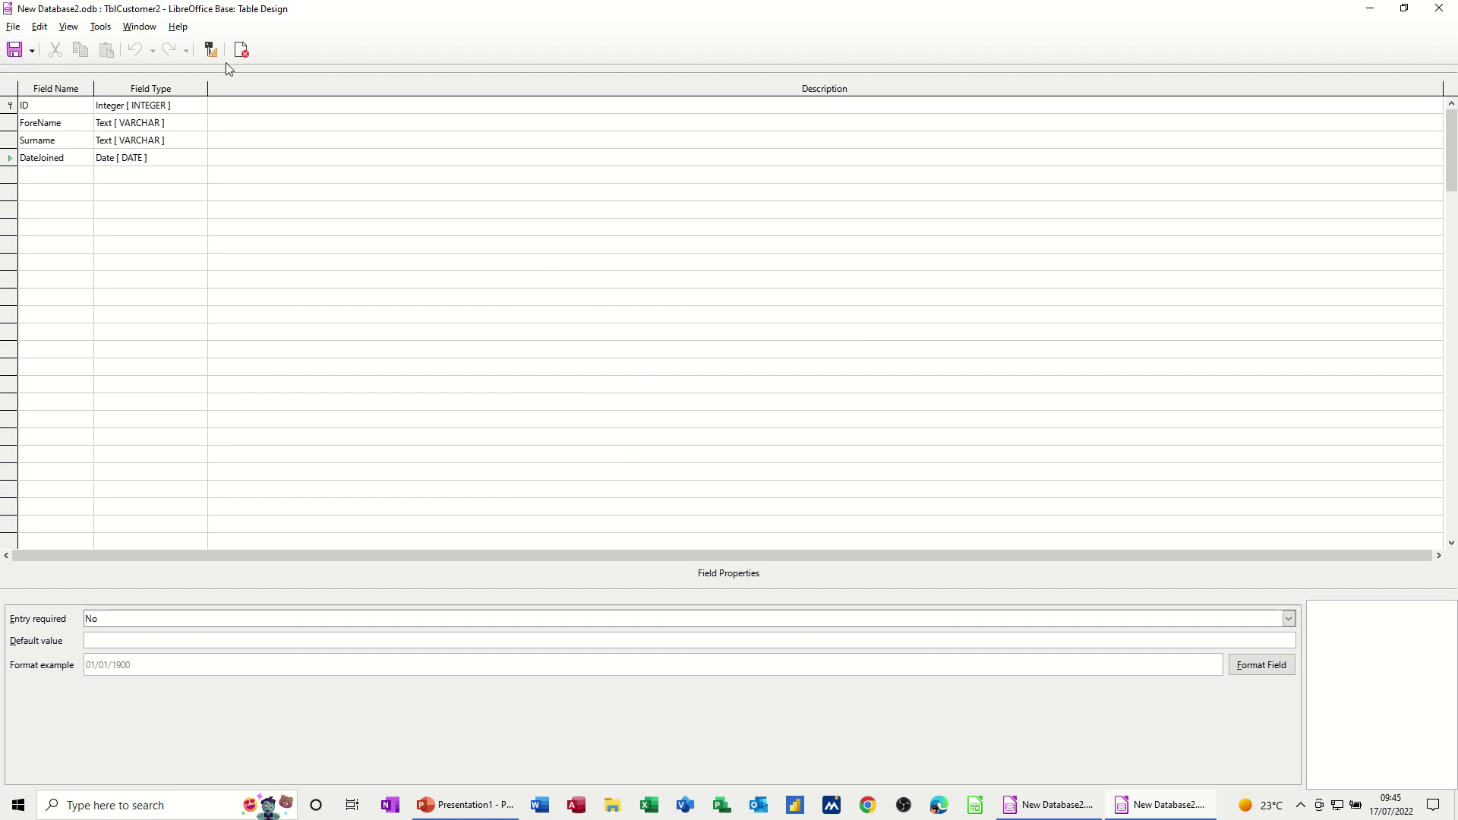
pyautogui.click(242, 52)
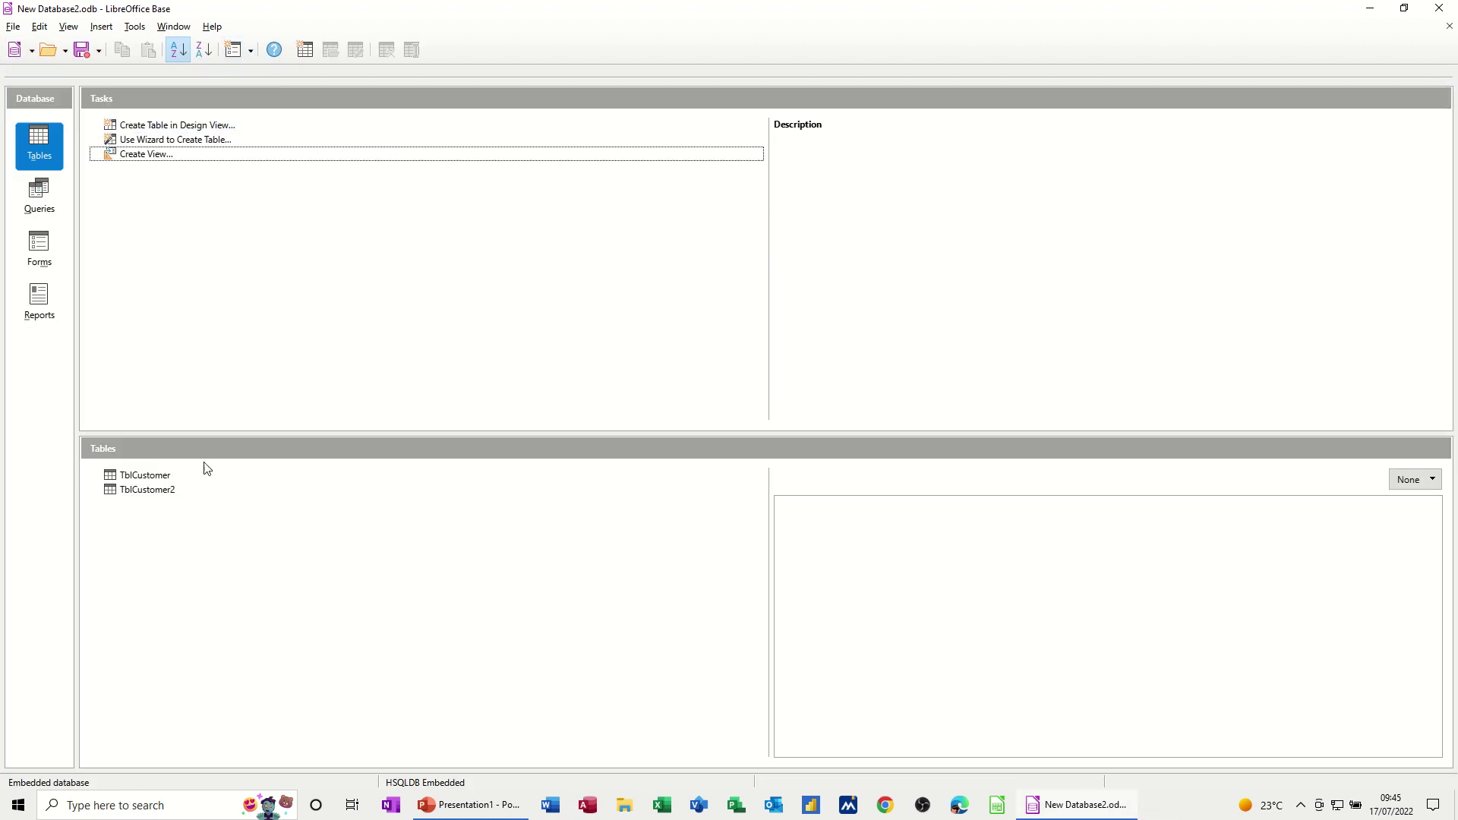
# - Open TblCustomer2 and enter three customers, IDs 1-3, joined 21/08/2000, 02/01/1999 and 01/01/2020
pyautogui.click(147, 494)
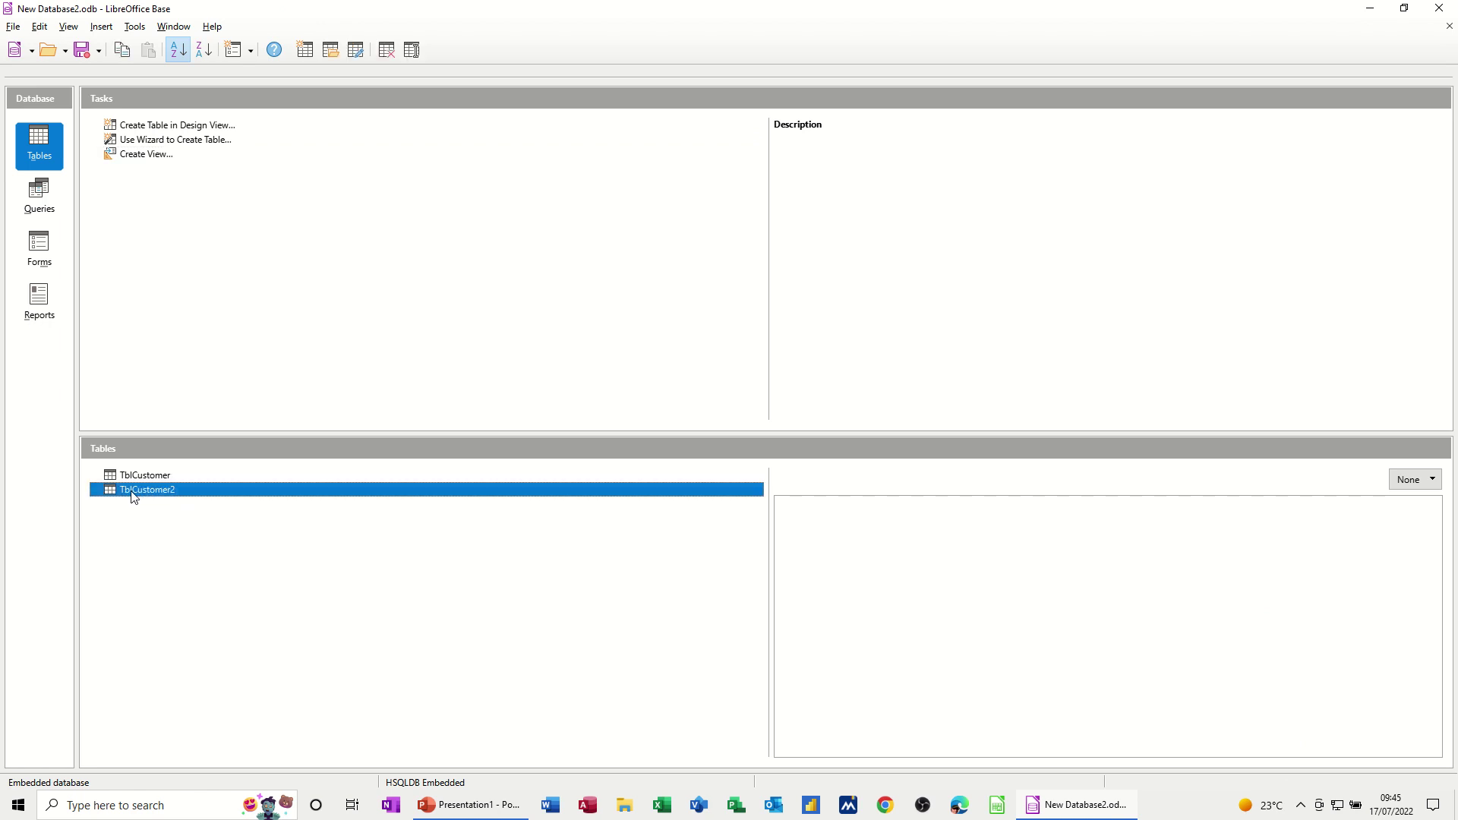
pyautogui.doubleClick(133, 490)
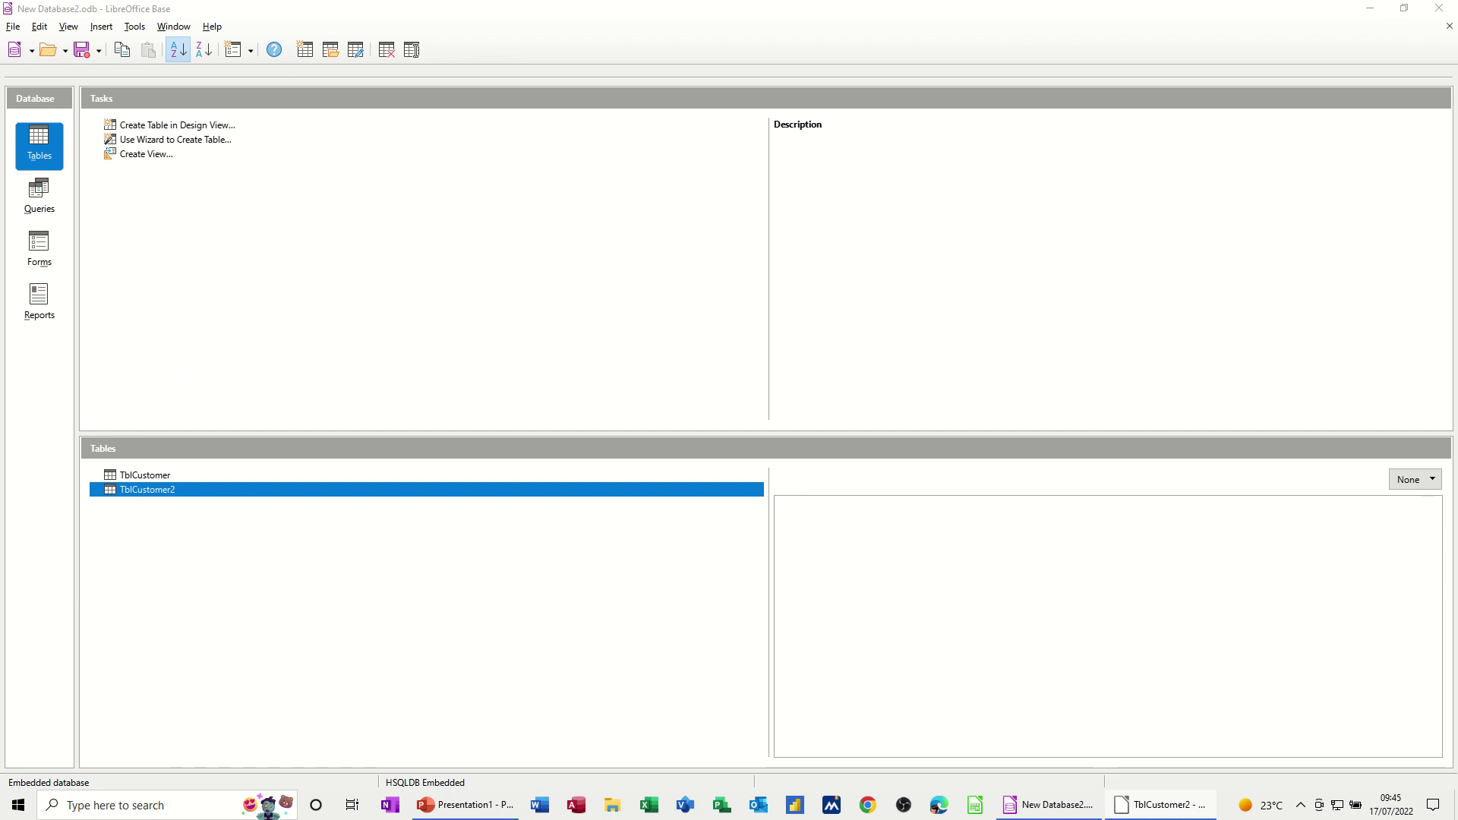
pyautogui.moveTo(919, 7); pyautogui.dragTo(591, 106)
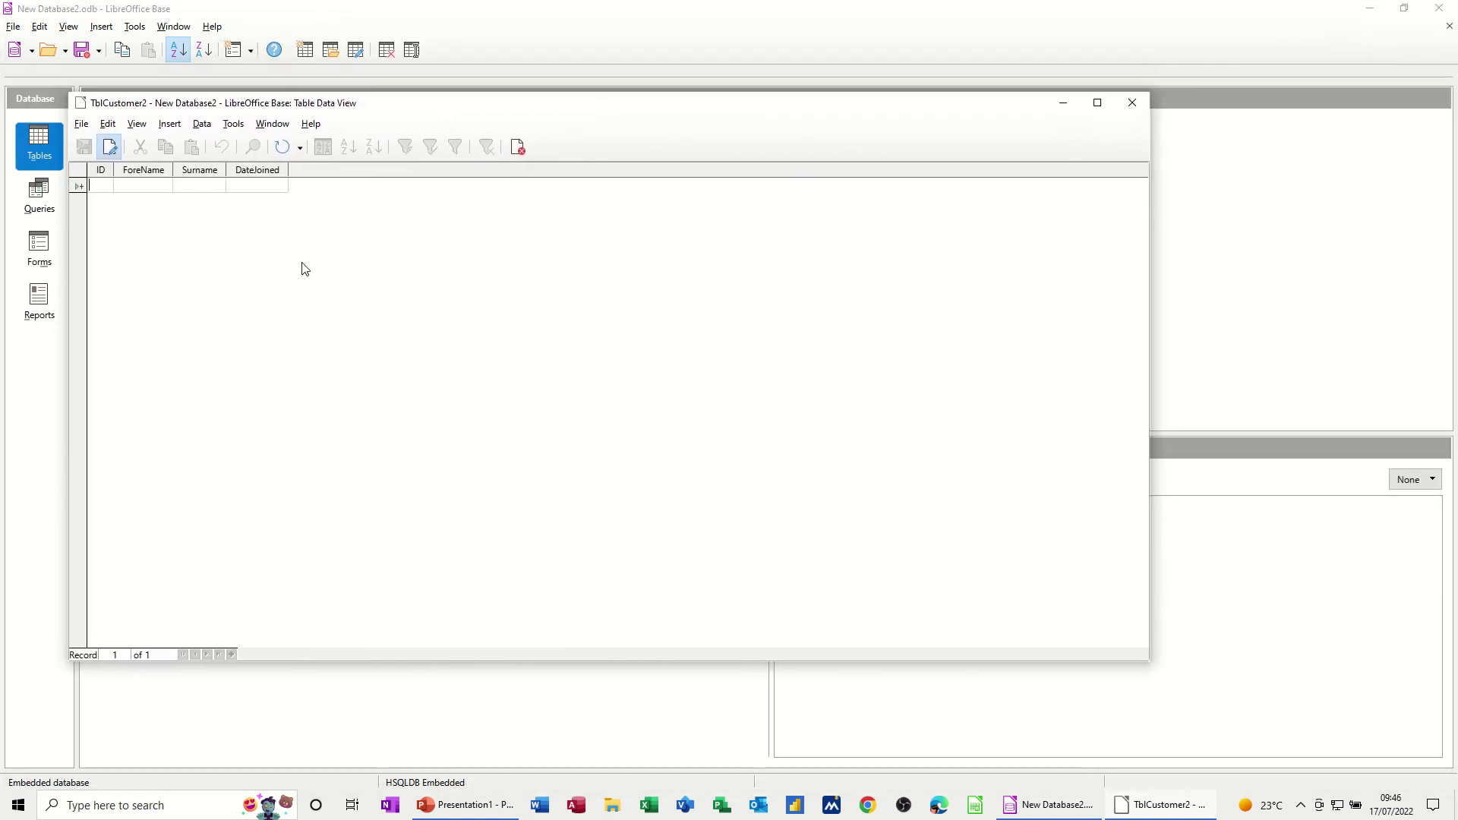
pyautogui.write('1')
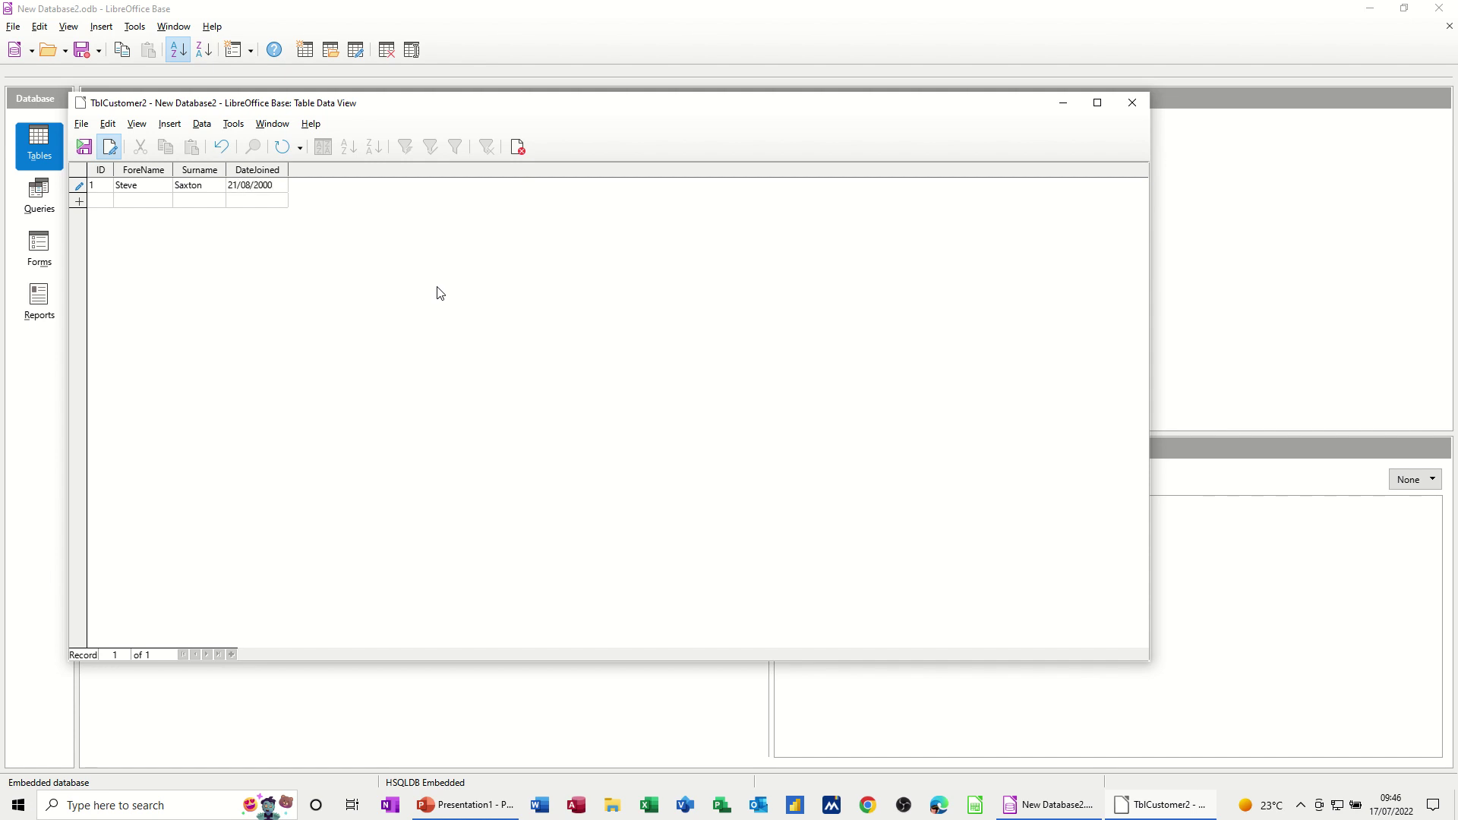
pyautogui.press('Tab')
pyautogui.write('2')
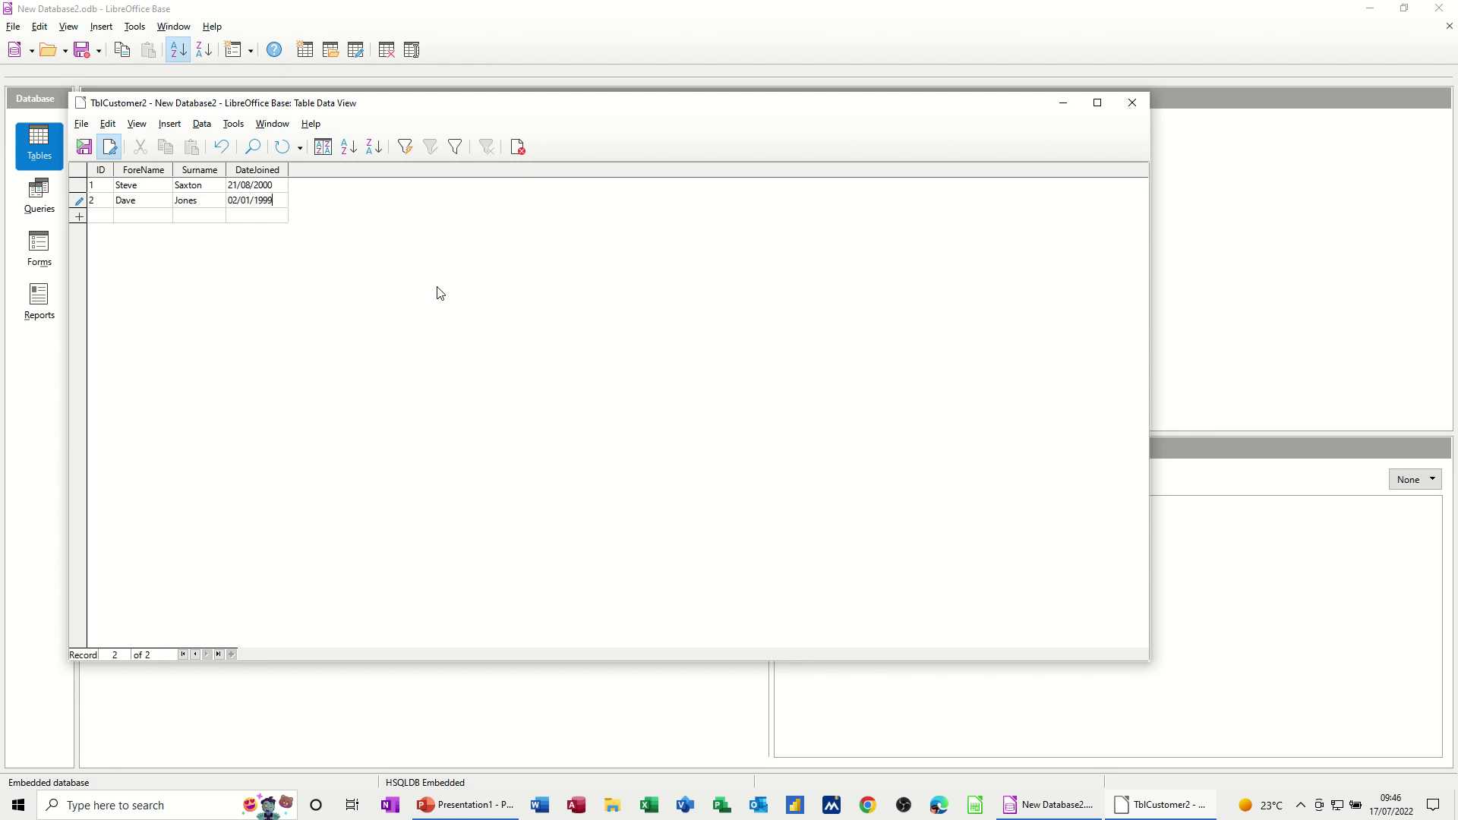
pyautogui.press('Tab')
pyautogui.write('3')
pyautogui.press('Return')
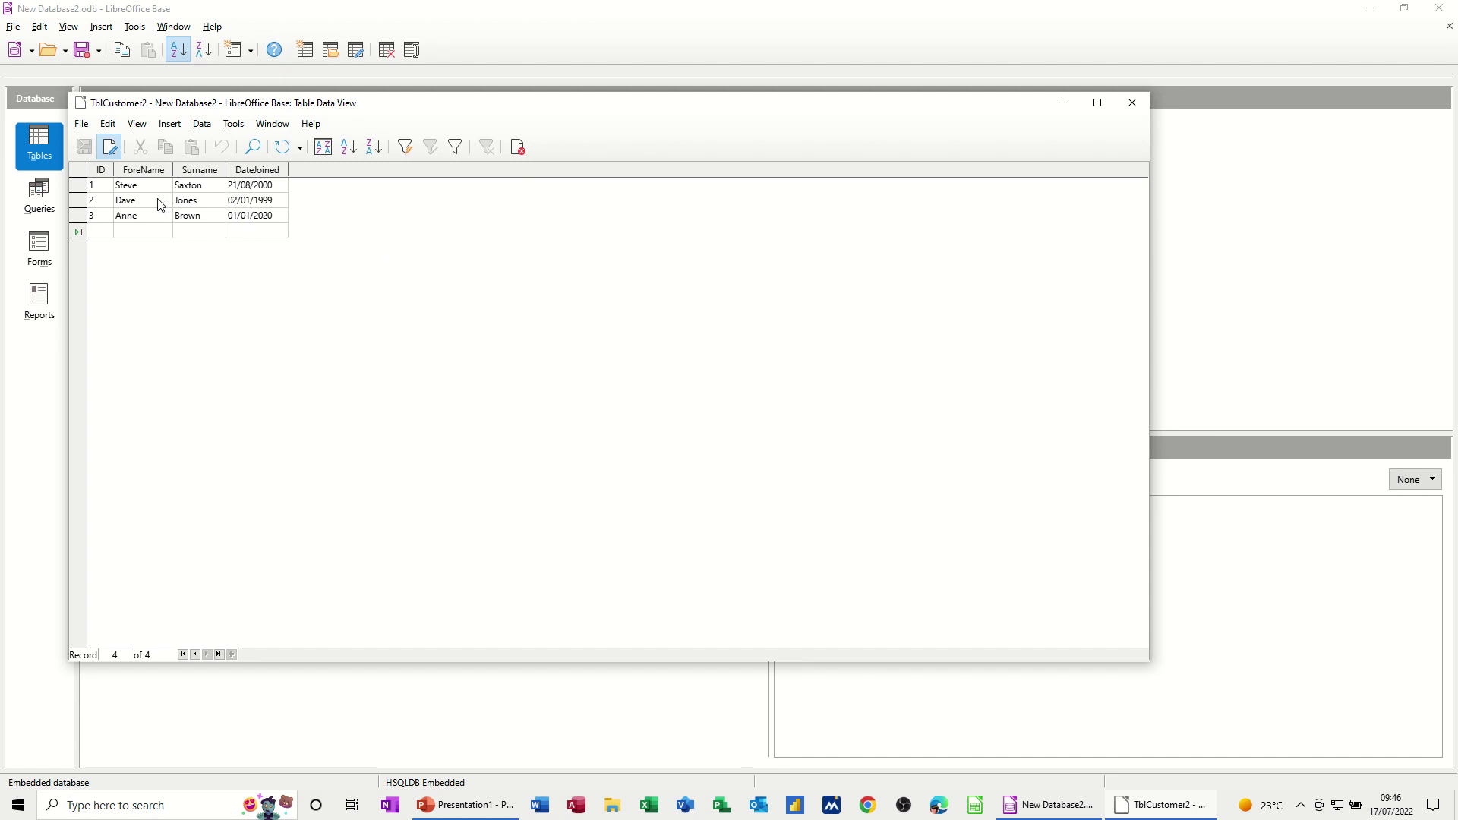
# - Start the Query Wizard on TblCustomer2 with all four fields selected
pyautogui.click(516, 149)
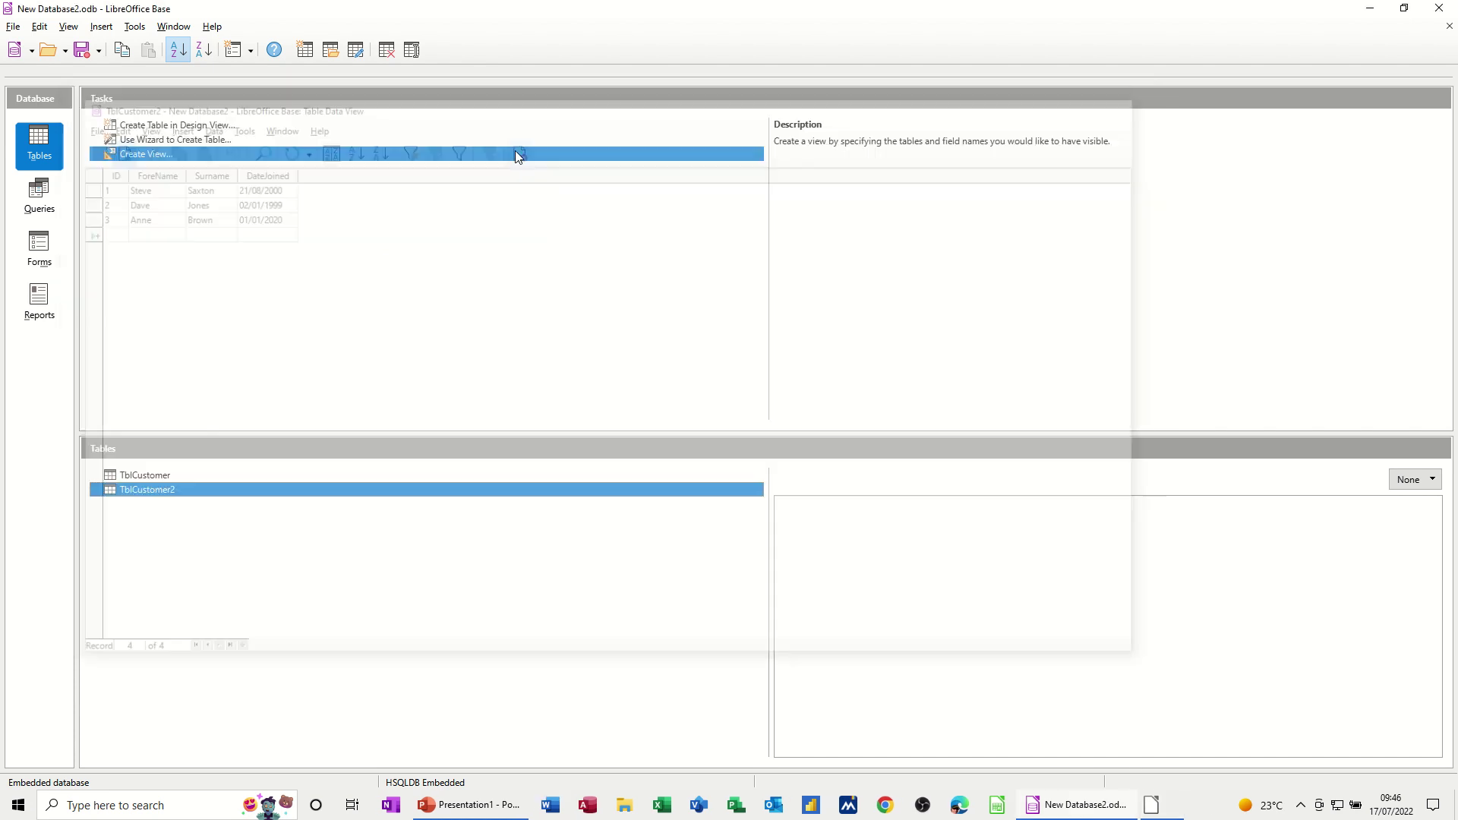
pyautogui.click(40, 202)
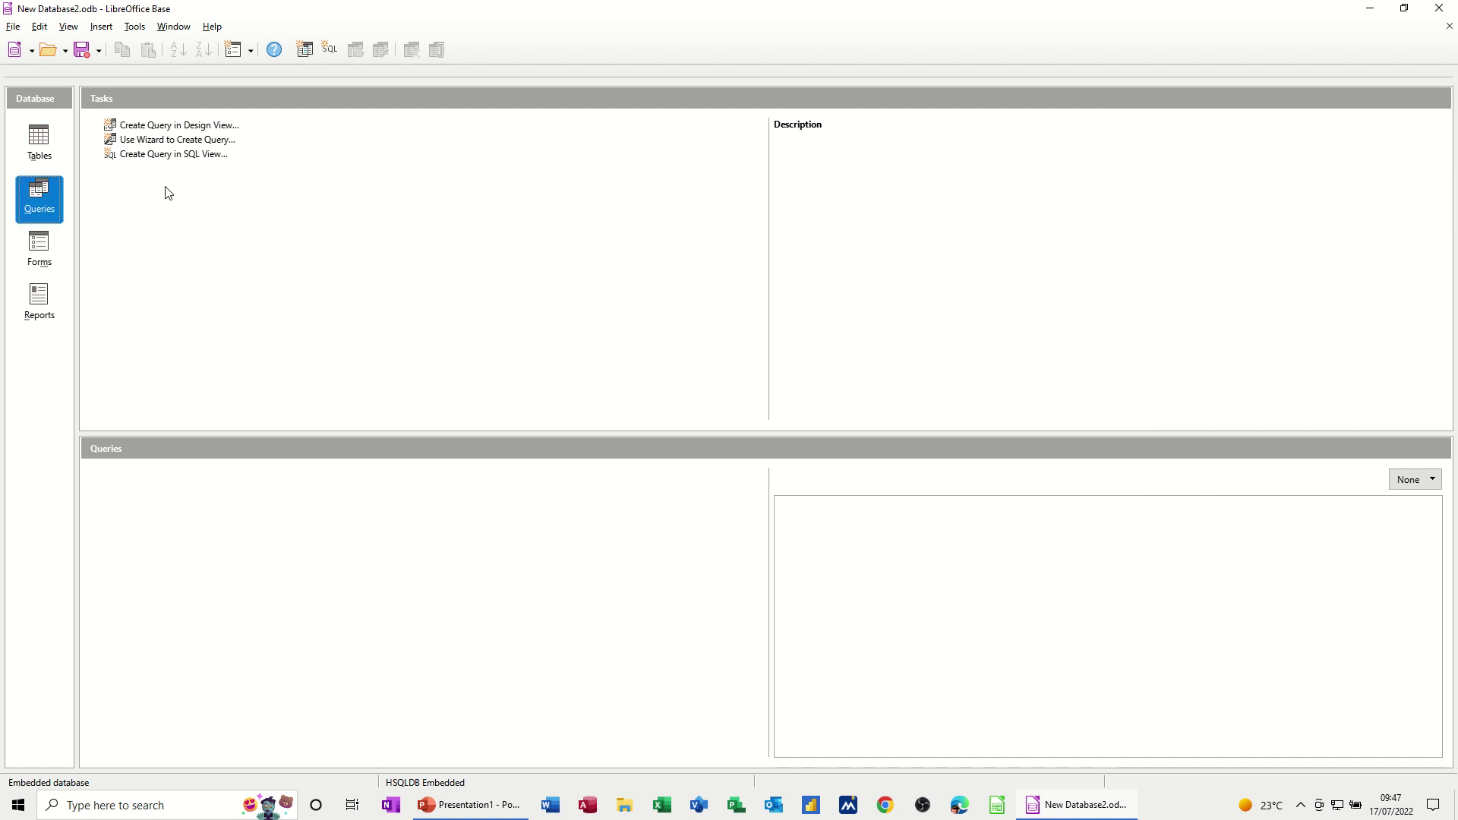
pyautogui.click(159, 145)
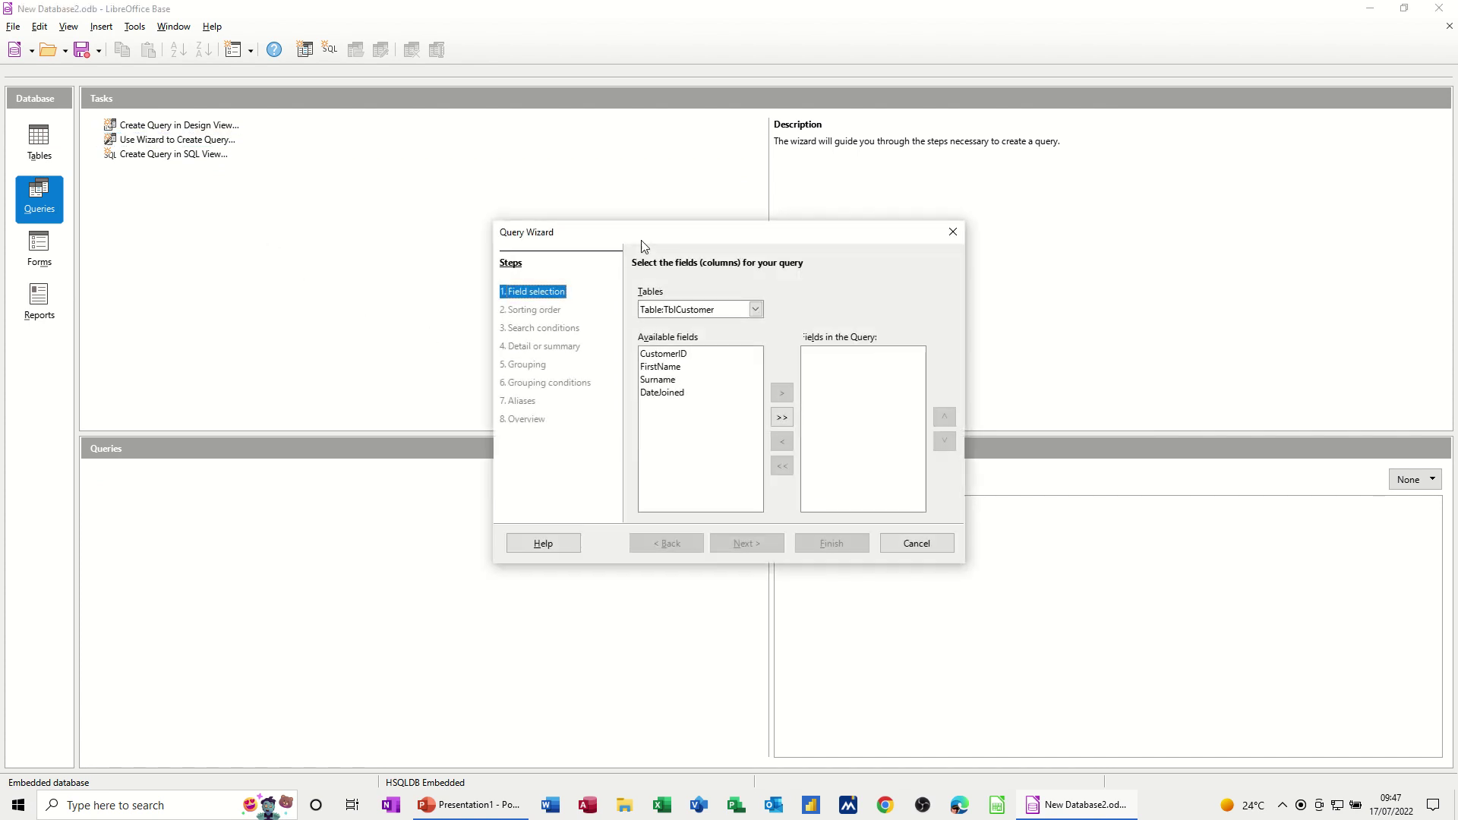
pyautogui.moveTo(642, 232); pyautogui.dragTo(455, 173)
pyautogui.click(569, 251)
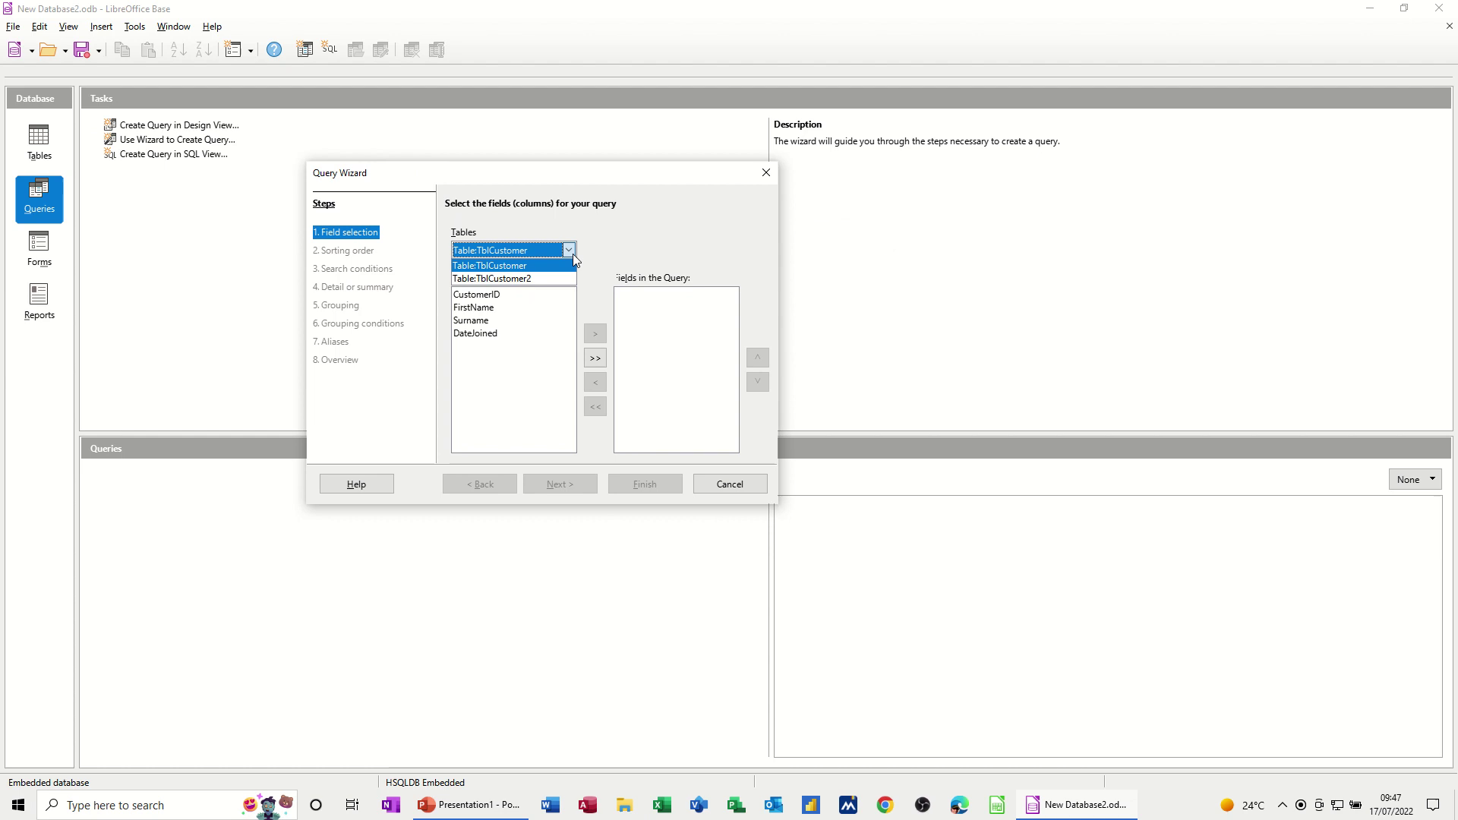
pyautogui.click(526, 279)
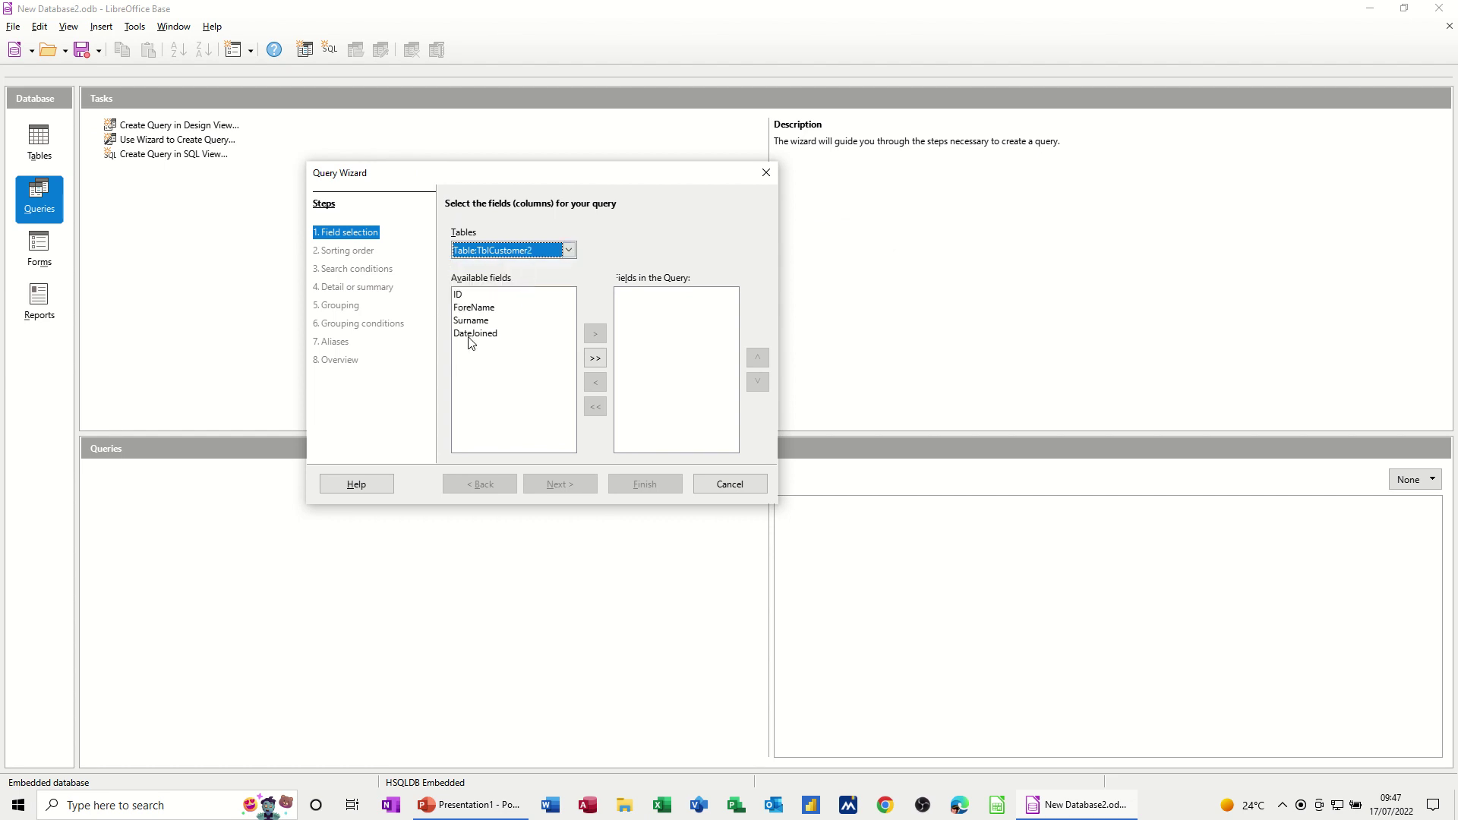
pyautogui.click(593, 359)
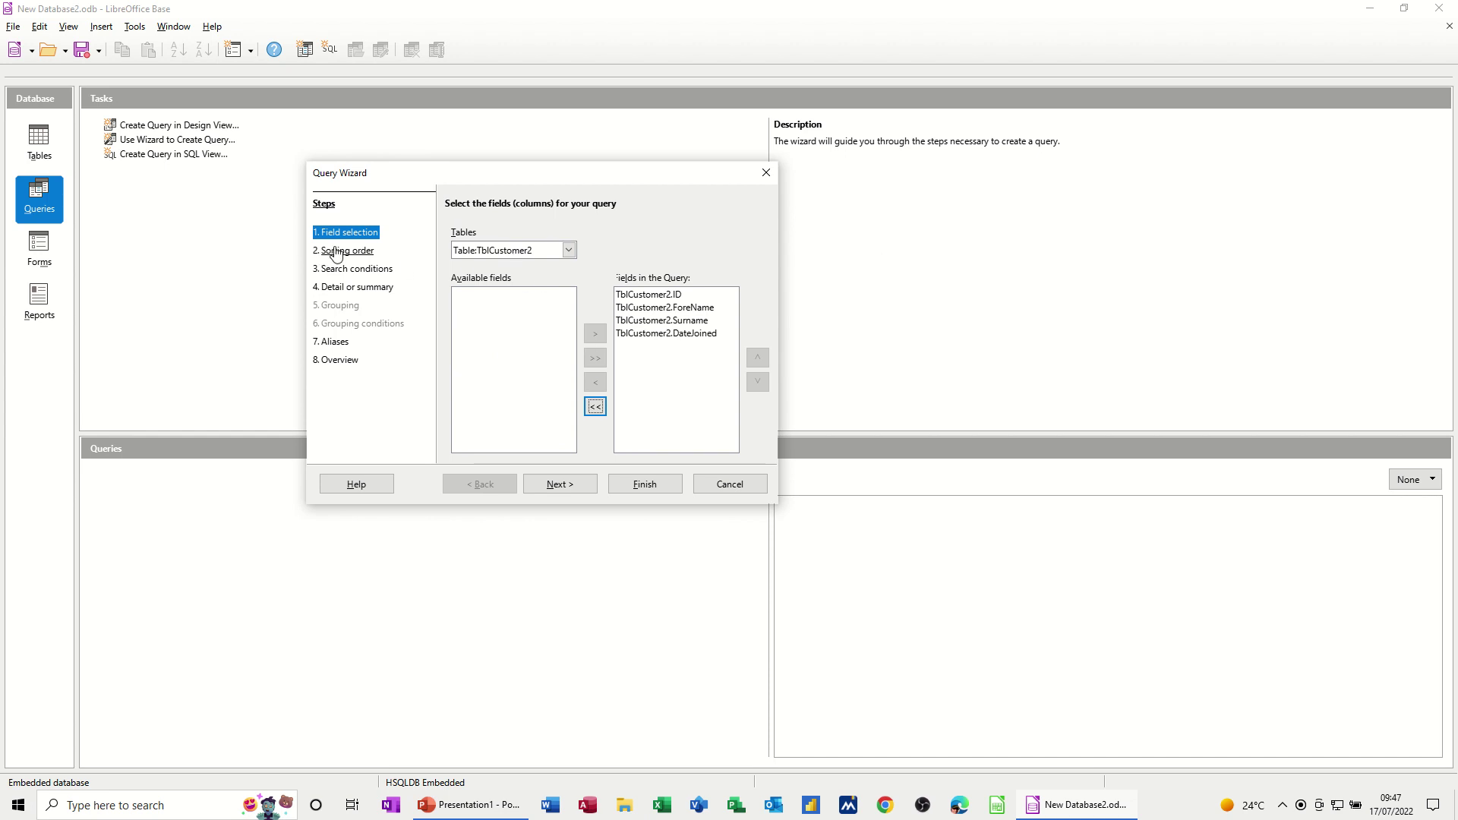
pyautogui.click(564, 485)
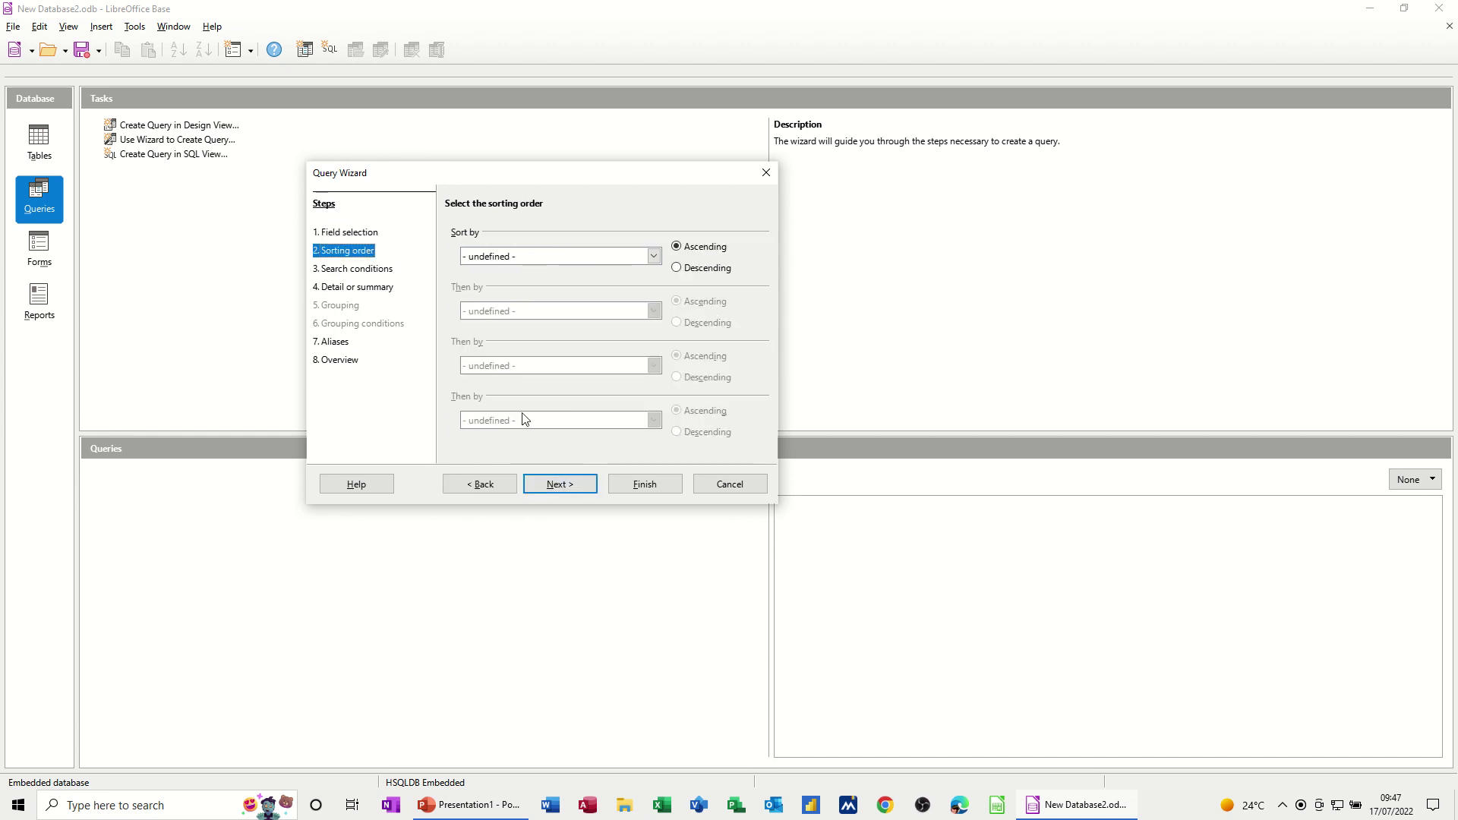
# - Set the search condition DateJoined is greater than 01/01/2000
pyautogui.click(545, 486)
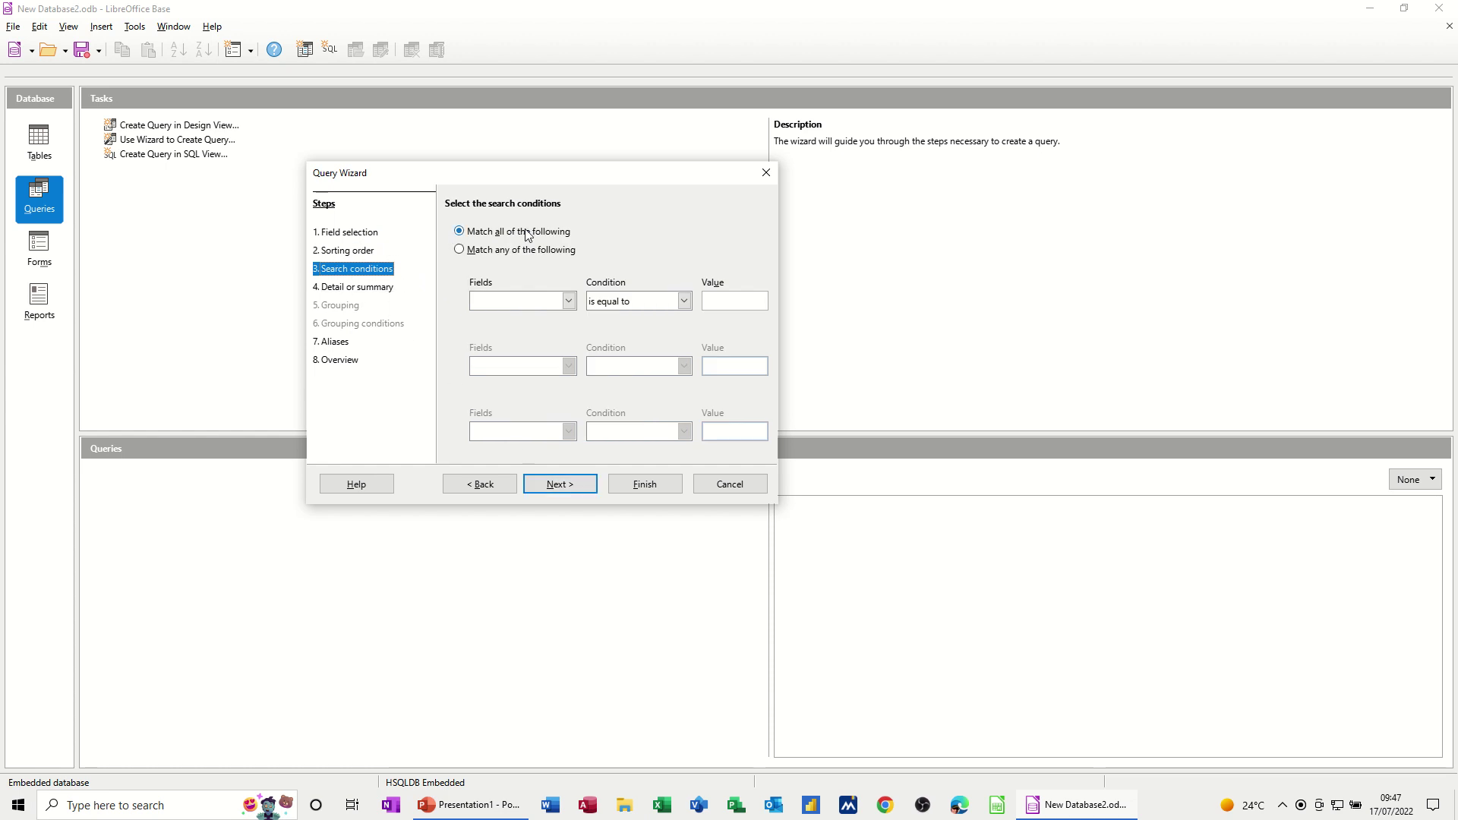
pyautogui.click(569, 304)
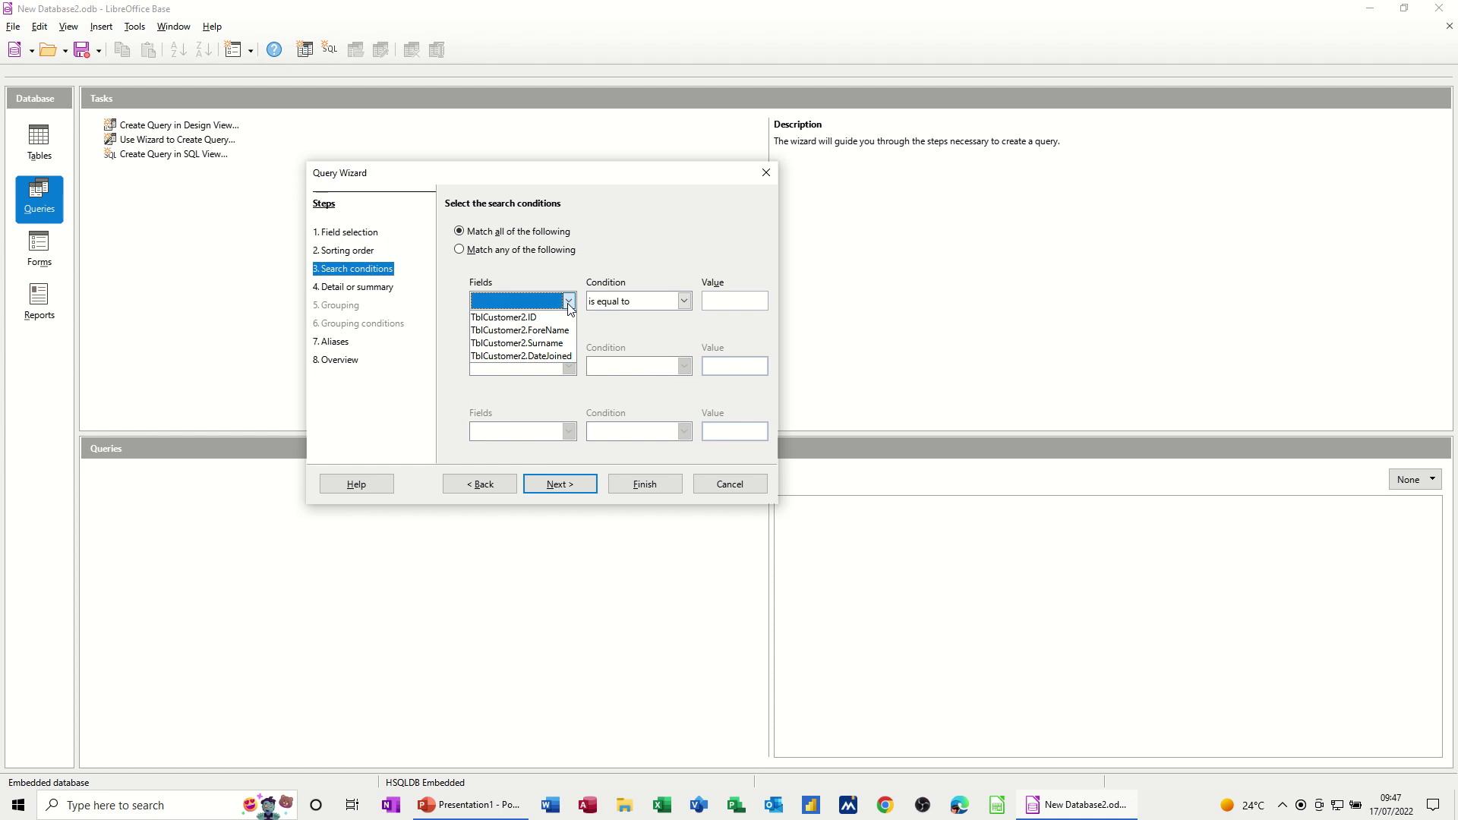
pyautogui.click(562, 356)
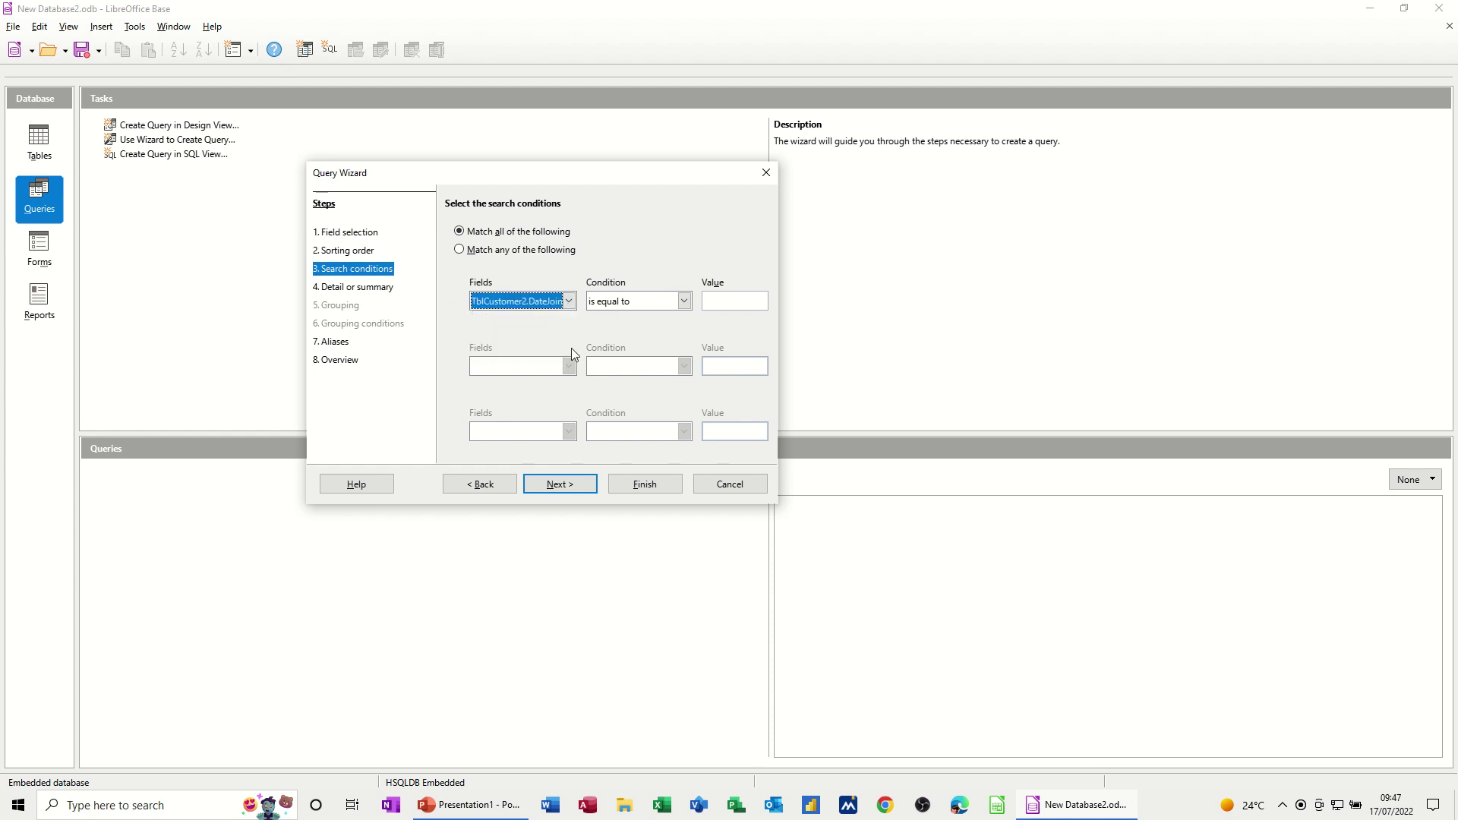
pyautogui.click(682, 304)
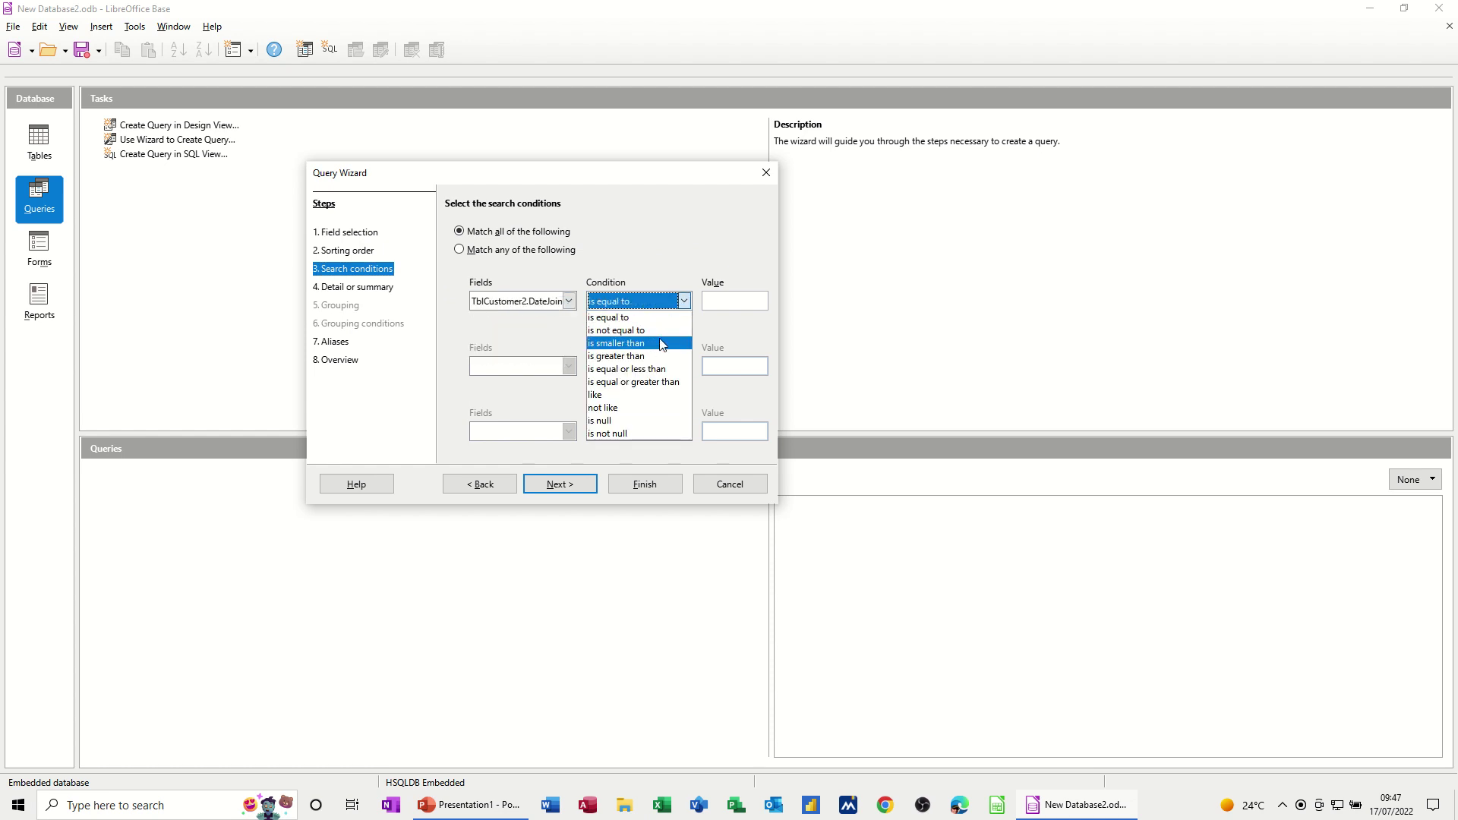
pyautogui.click(650, 357)
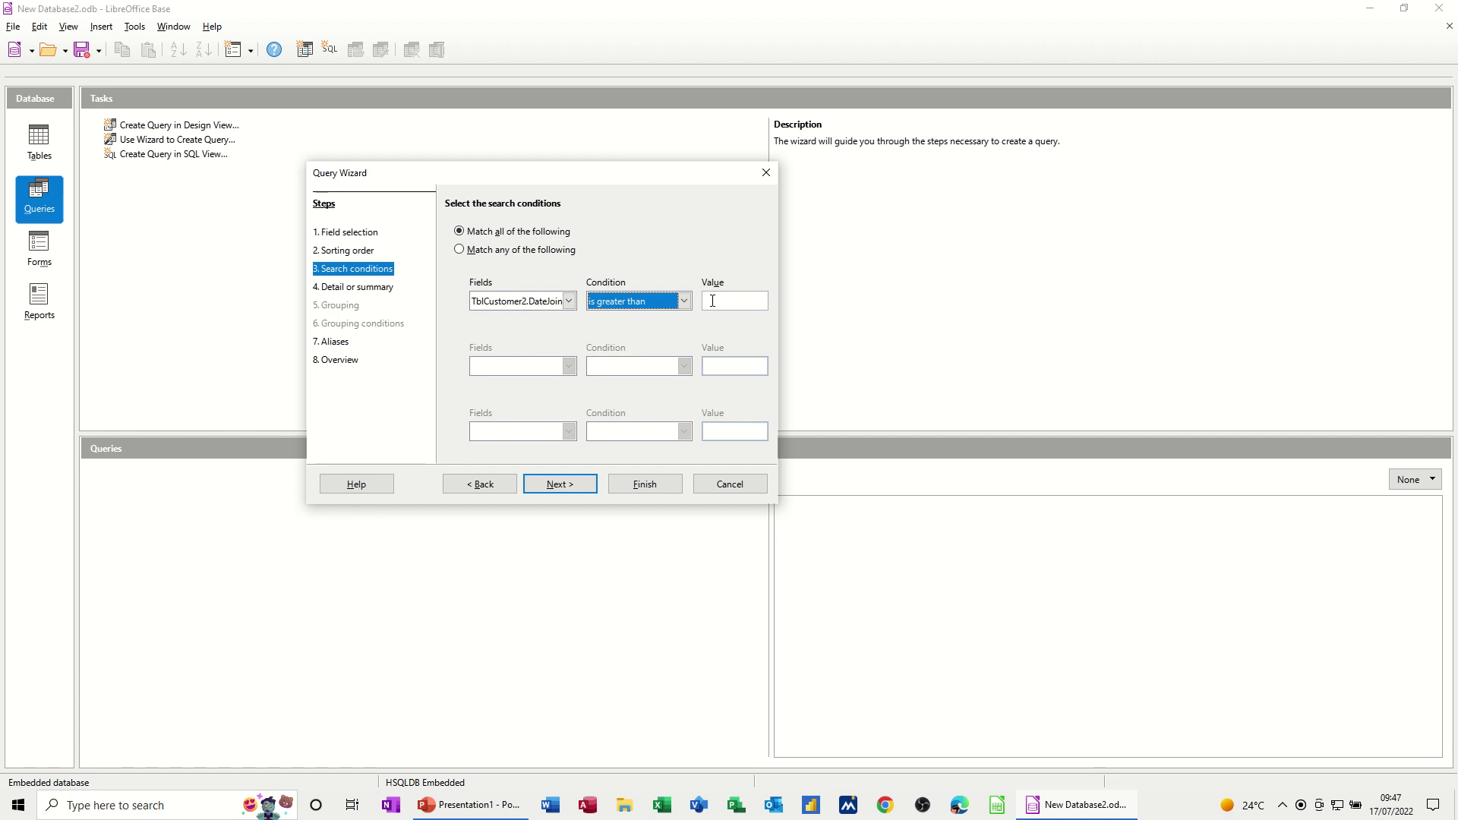
pyautogui.click(713, 302)
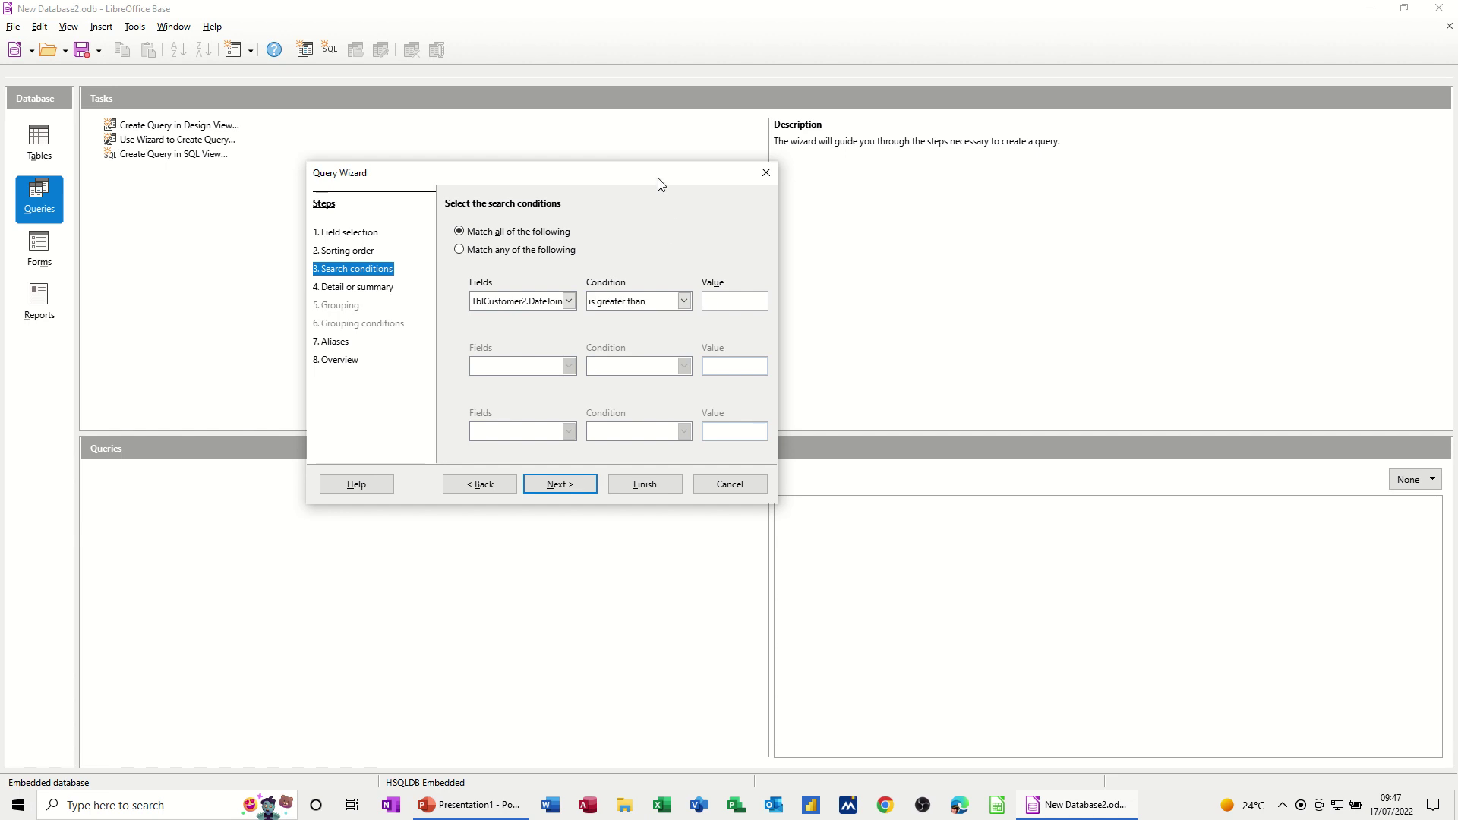
pyautogui.write('01/01/1999')
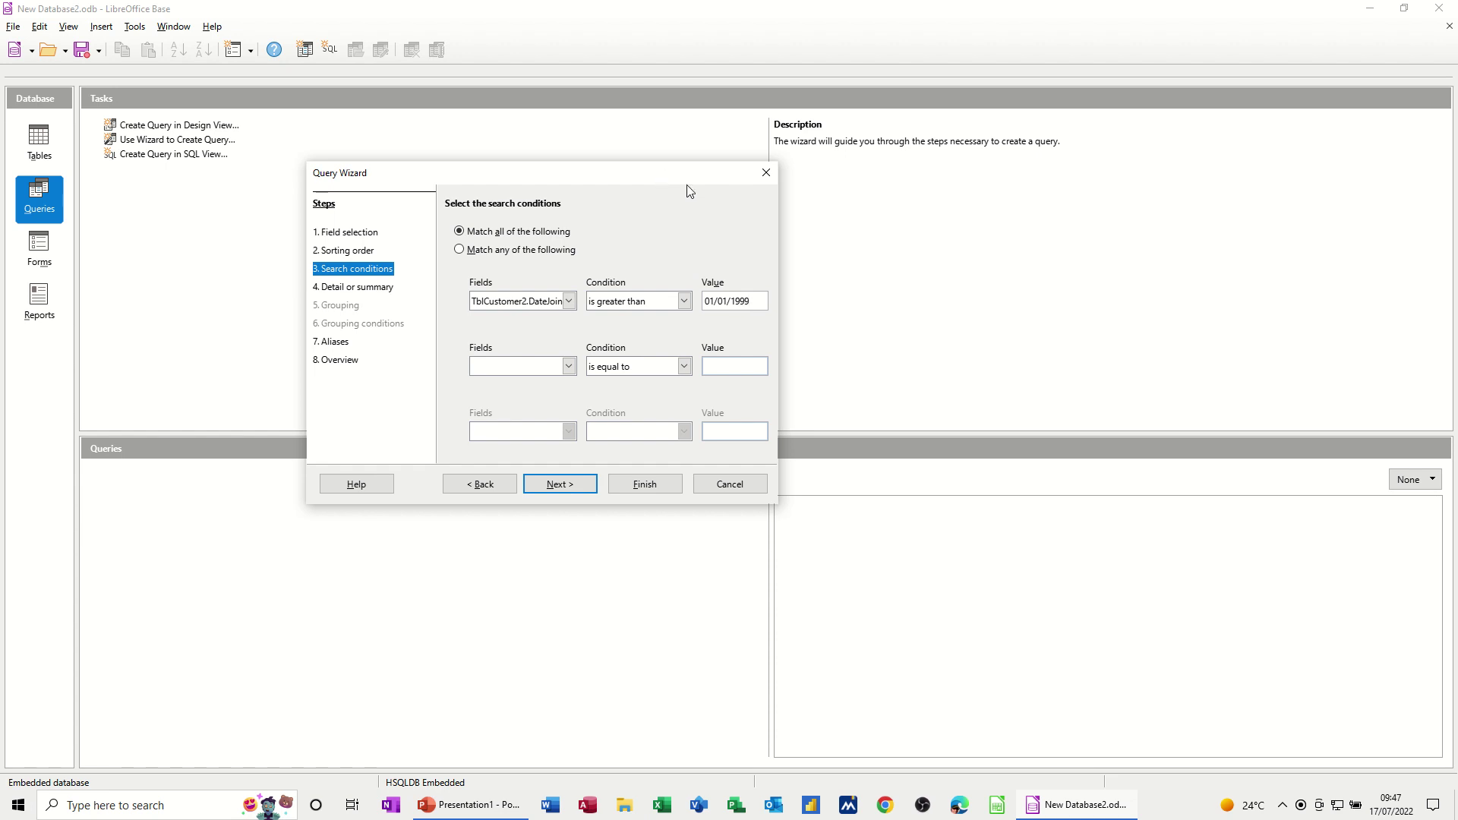
pyautogui.moveTo(752, 301); pyautogui.dragTo(733, 304)
pyautogui.write('2000')
# - Step through the remaining wizard pages and finish to show the query results
pyautogui.click(559, 486)
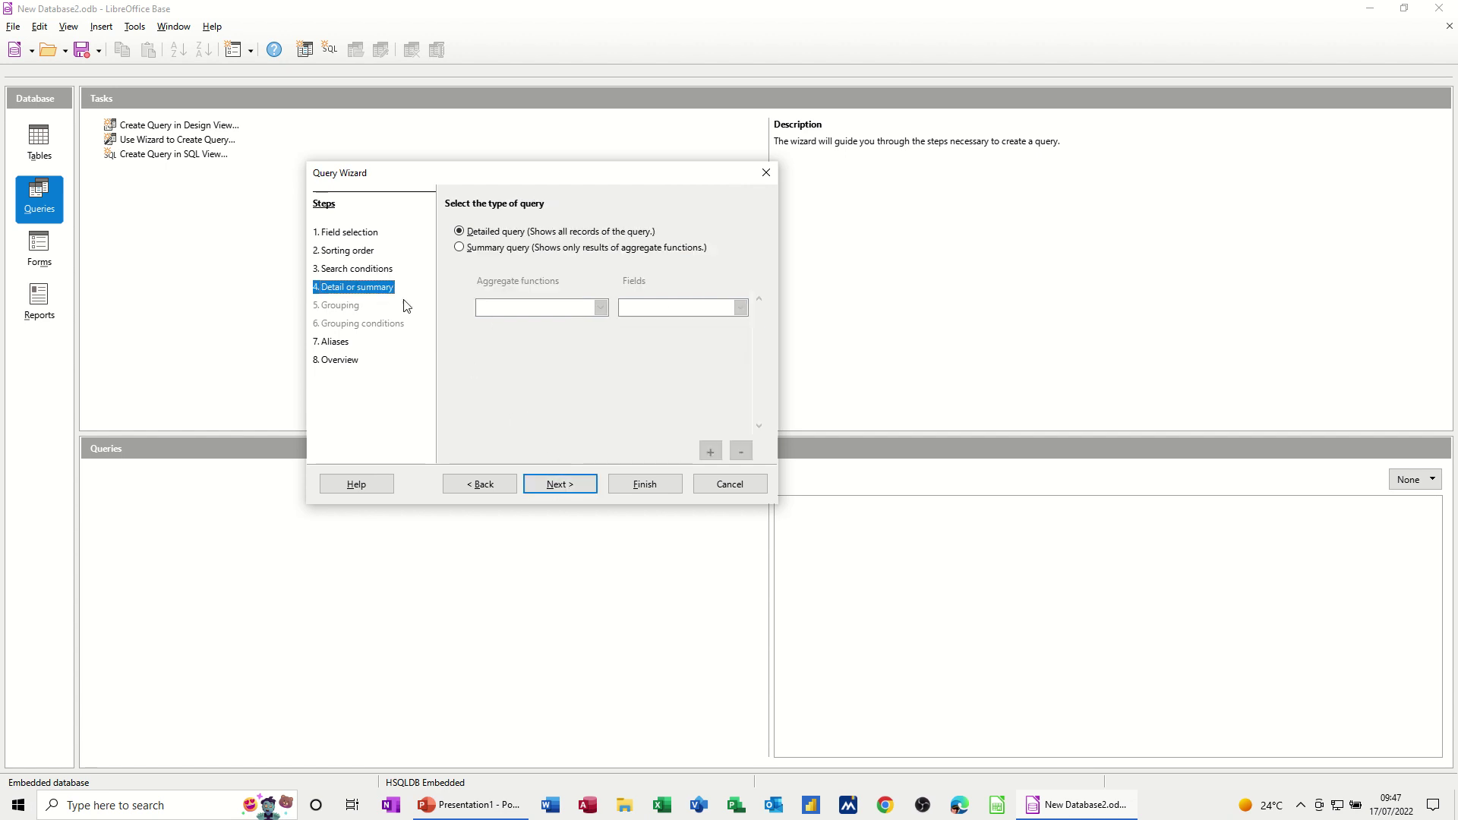
pyautogui.click(570, 488)
pyautogui.click(570, 487)
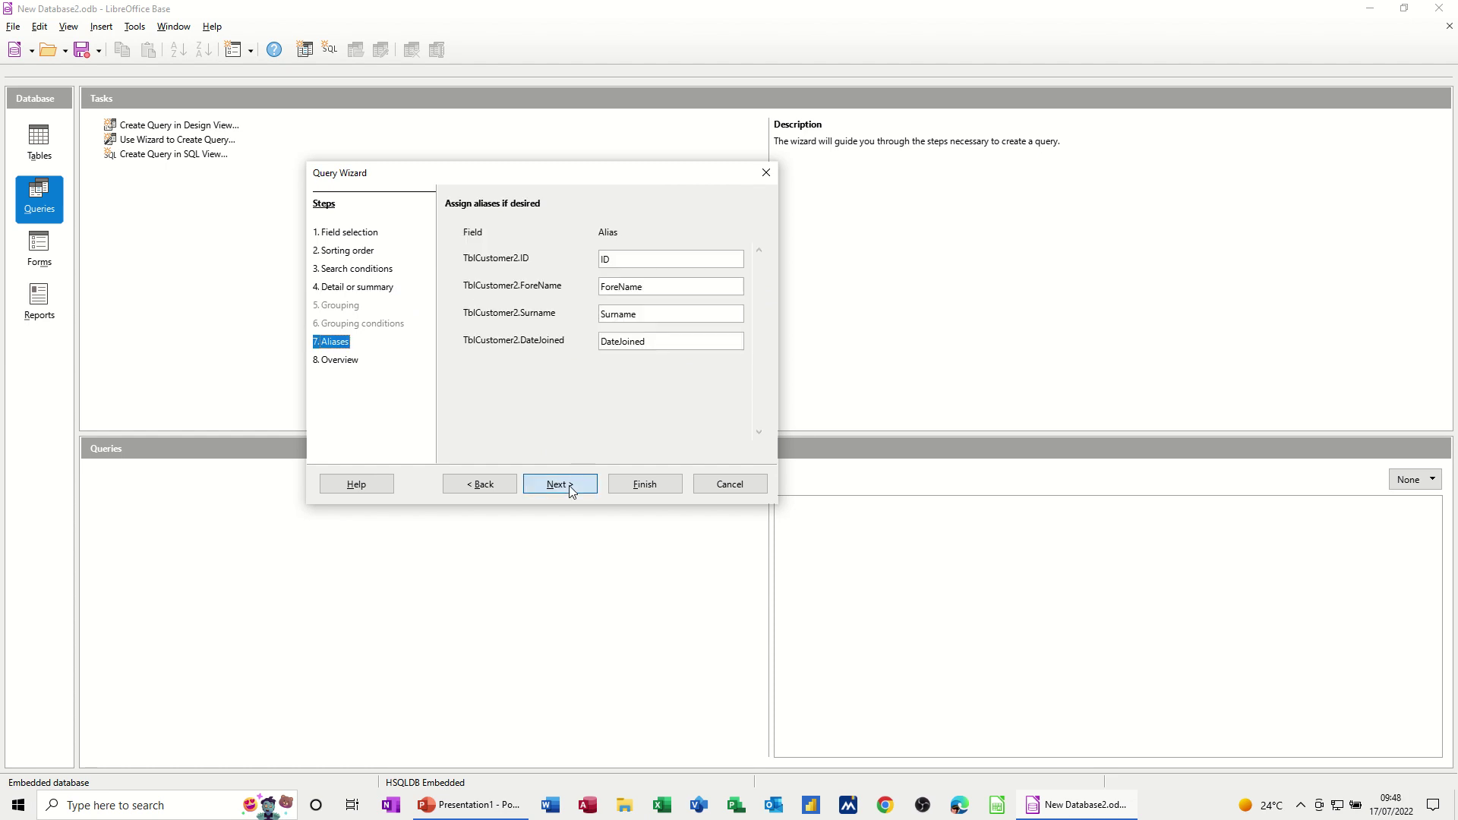
pyautogui.click(627, 486)
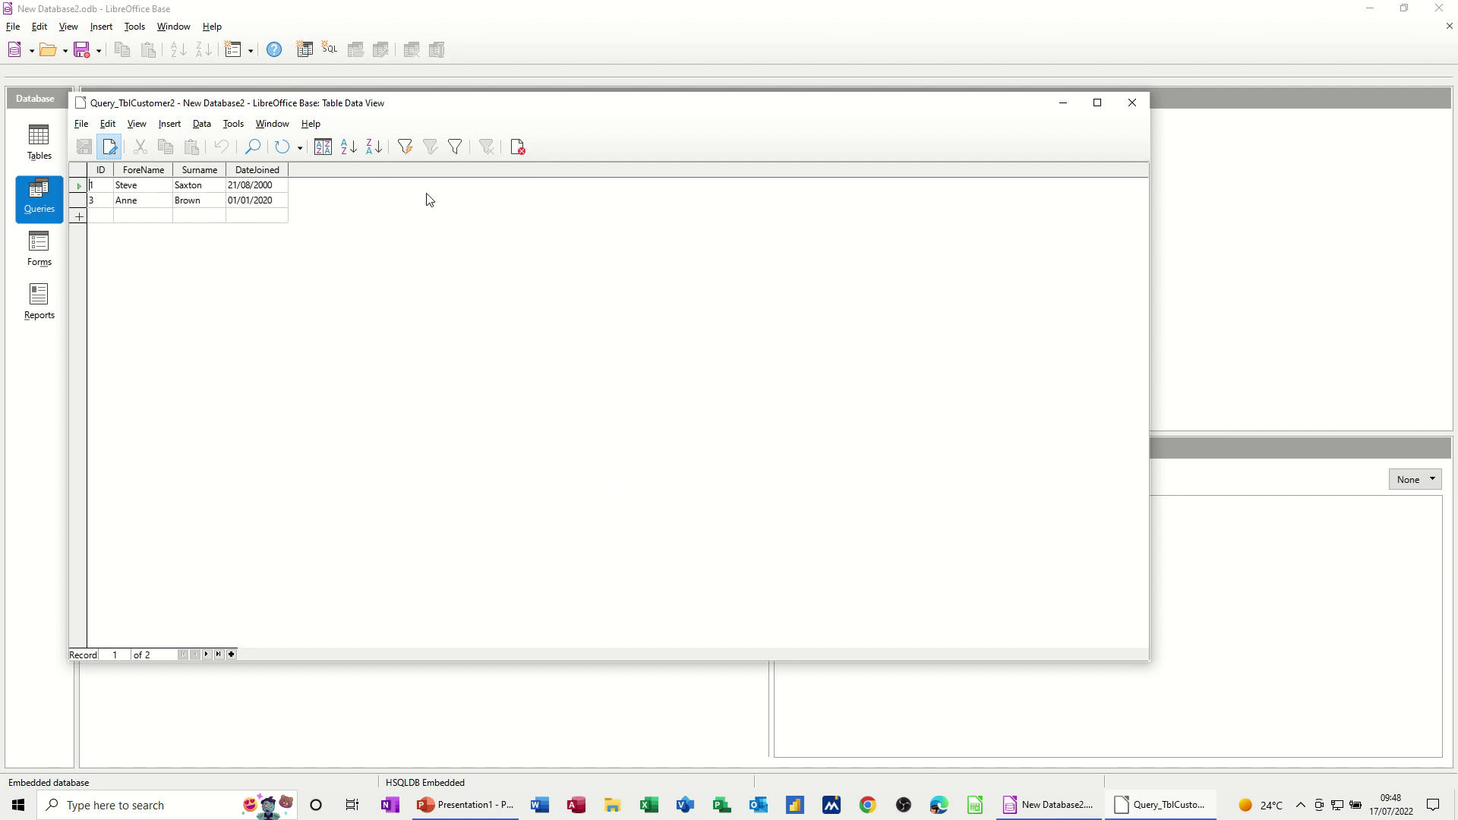
# - Close the results and delete Query_TblCustomer2, confirming the deletion
pyautogui.click(514, 148)
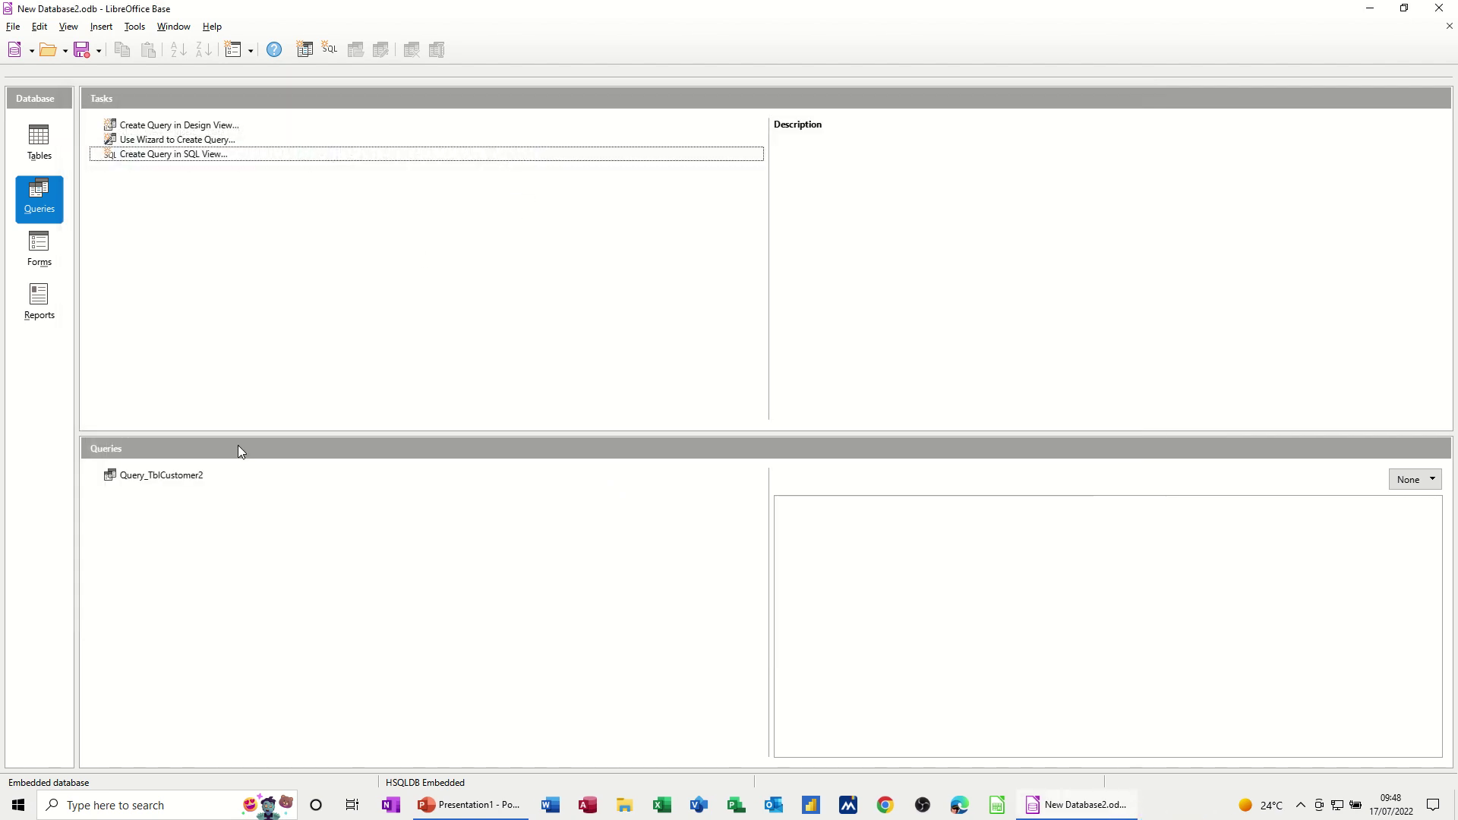
pyautogui.click(183, 476)
pyautogui.rightClick(196, 475)
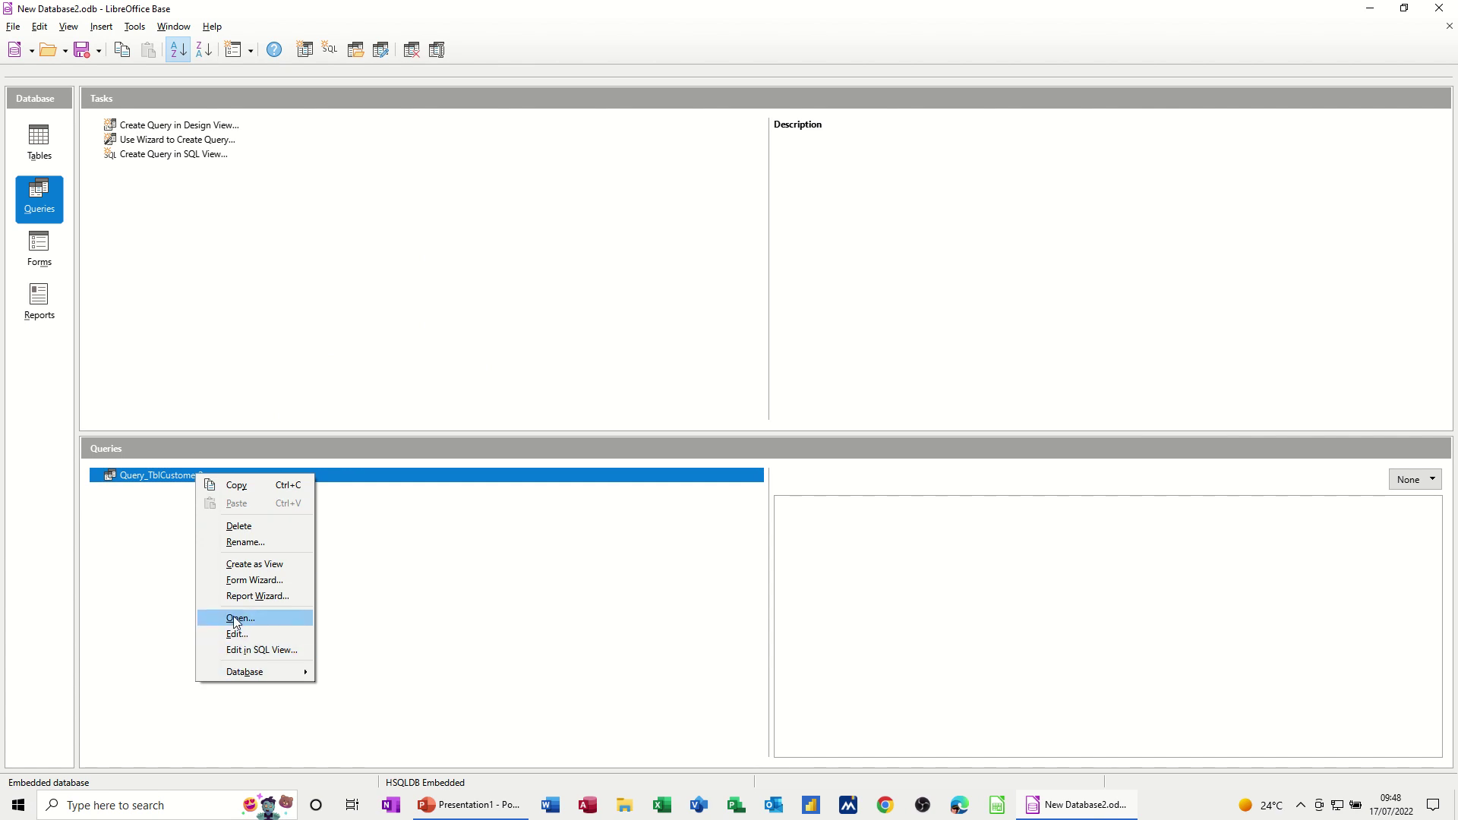
pyautogui.click(232, 526)
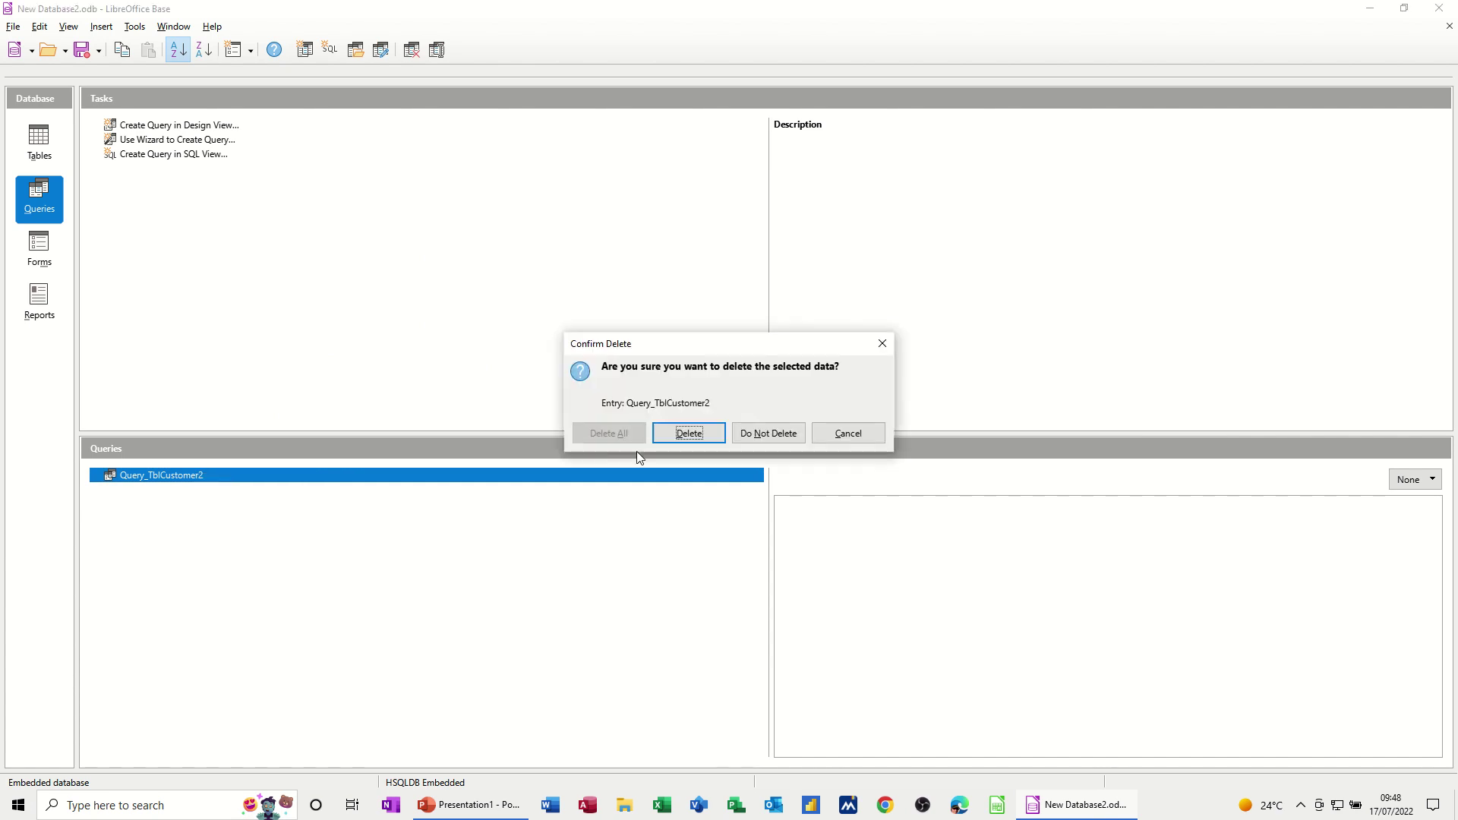
pyautogui.click(691, 433)
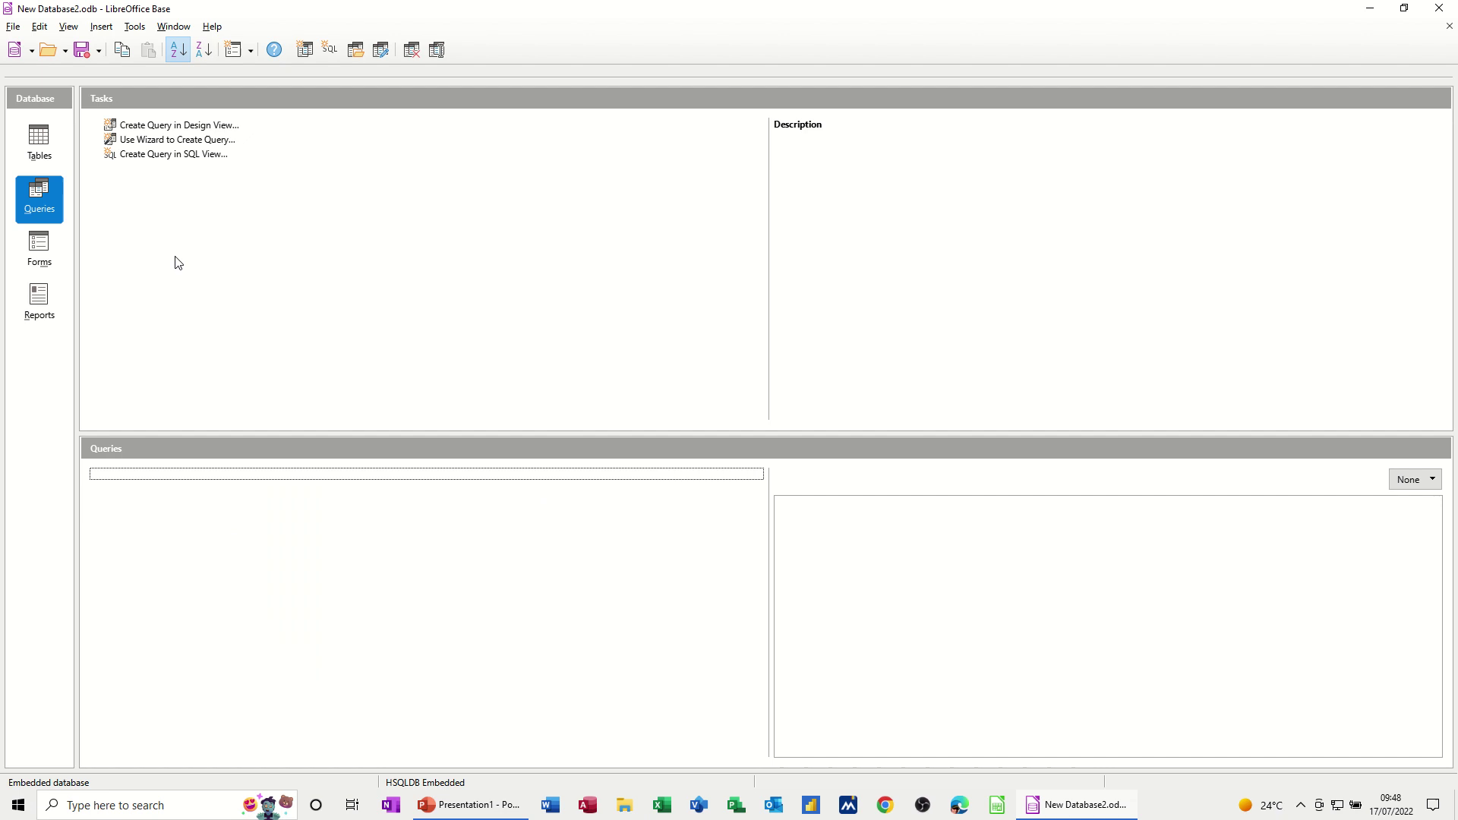
# - Begin a Query Design with TblCustomer2 added and ID placed in the first column
pyautogui.click(153, 127)
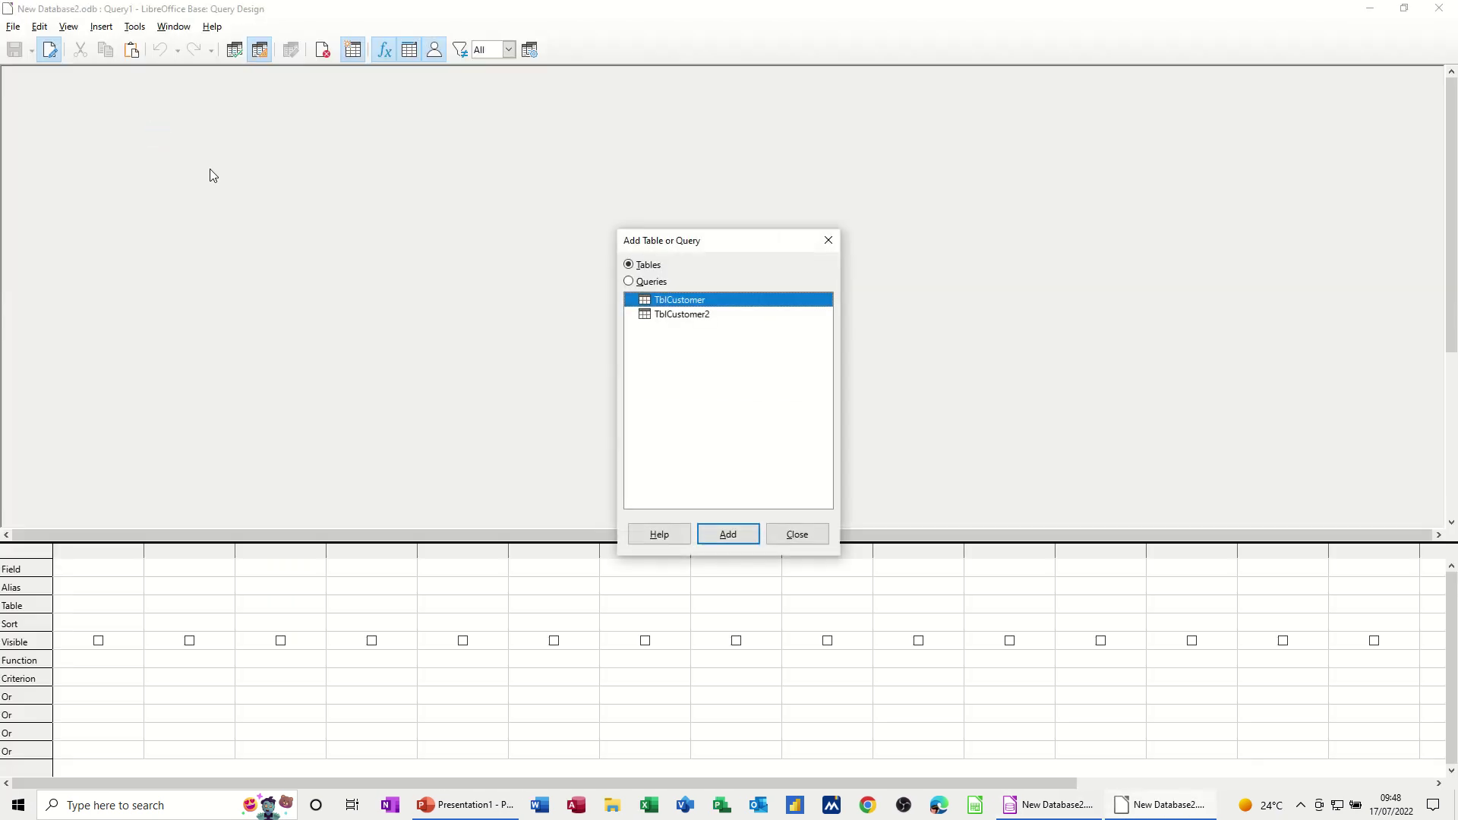
pyautogui.click(674, 315)
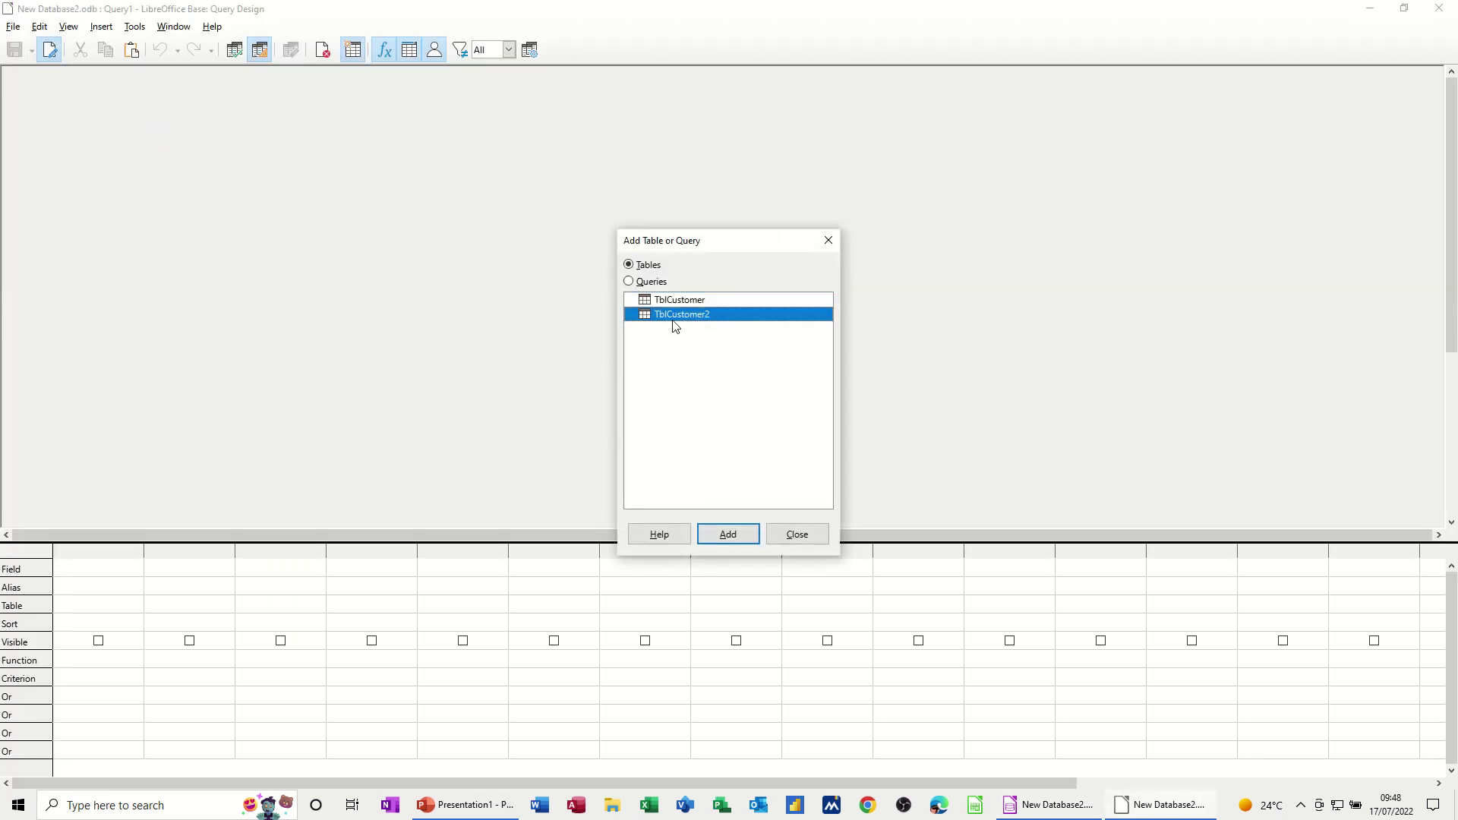
pyautogui.click(727, 535)
pyautogui.click(790, 535)
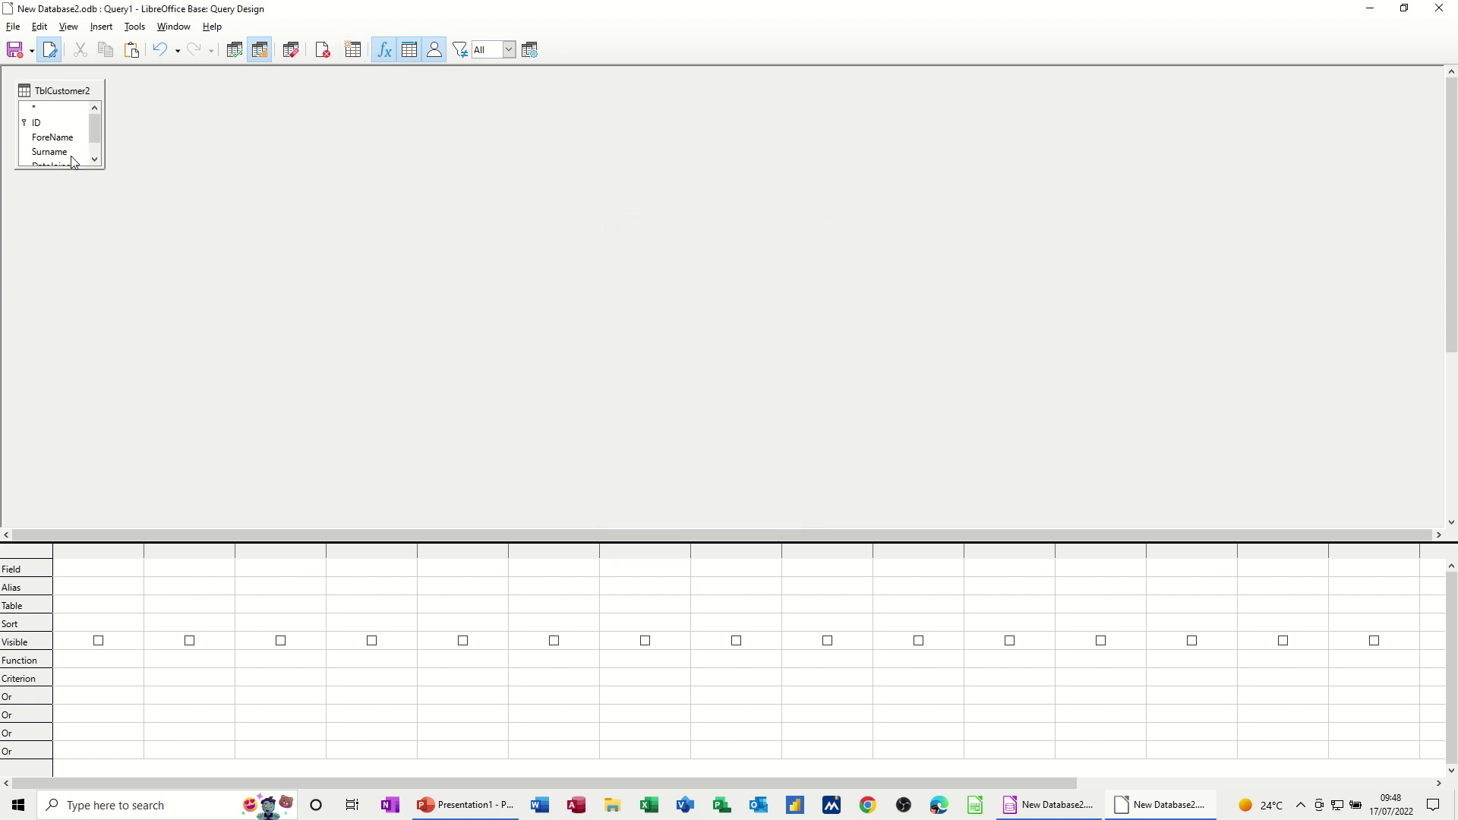
pyautogui.moveTo(106, 170); pyautogui.dragTo(120, 241)
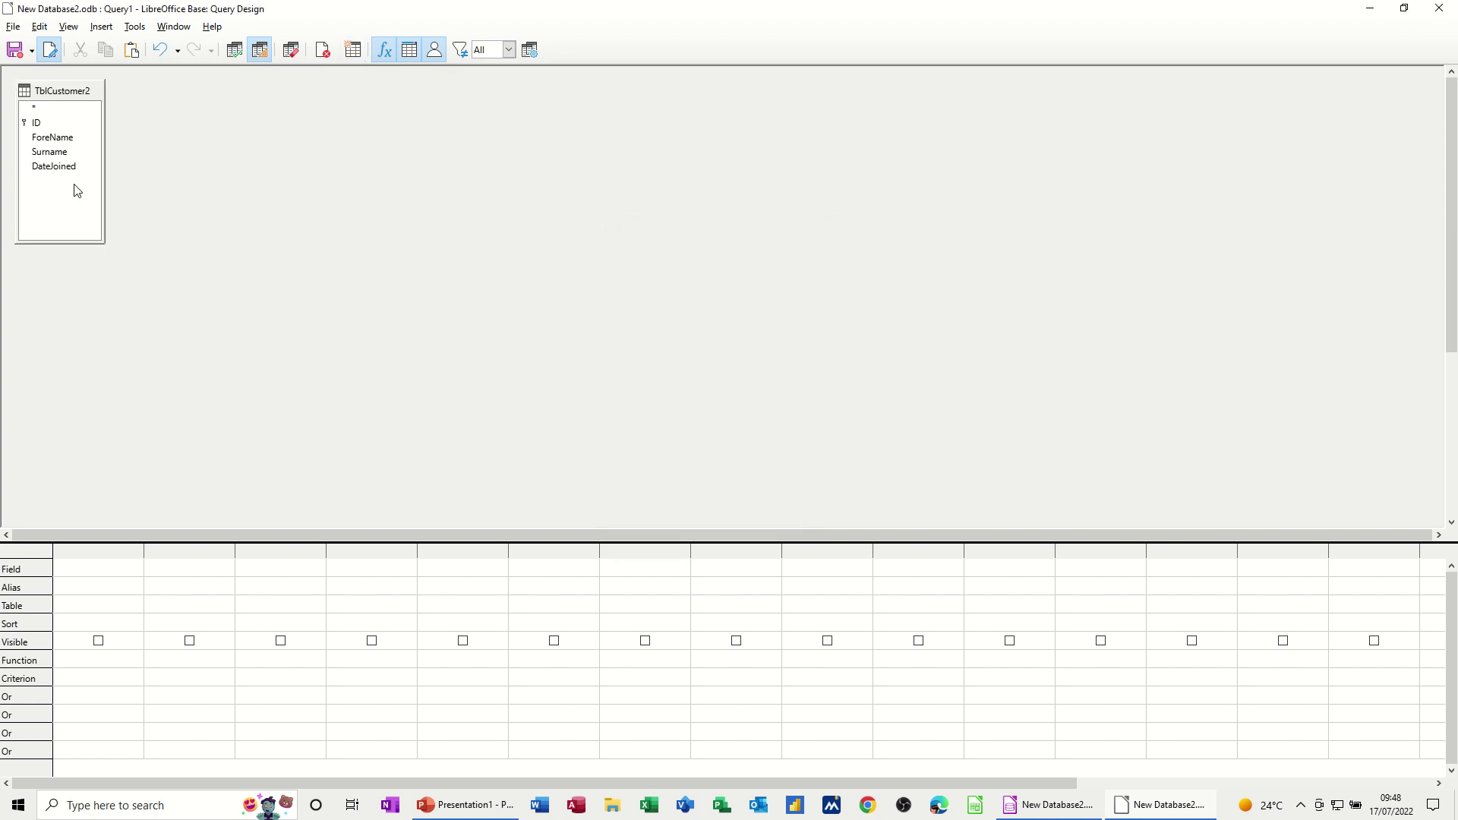
pyautogui.moveTo(40, 129); pyautogui.dragTo(89, 574)
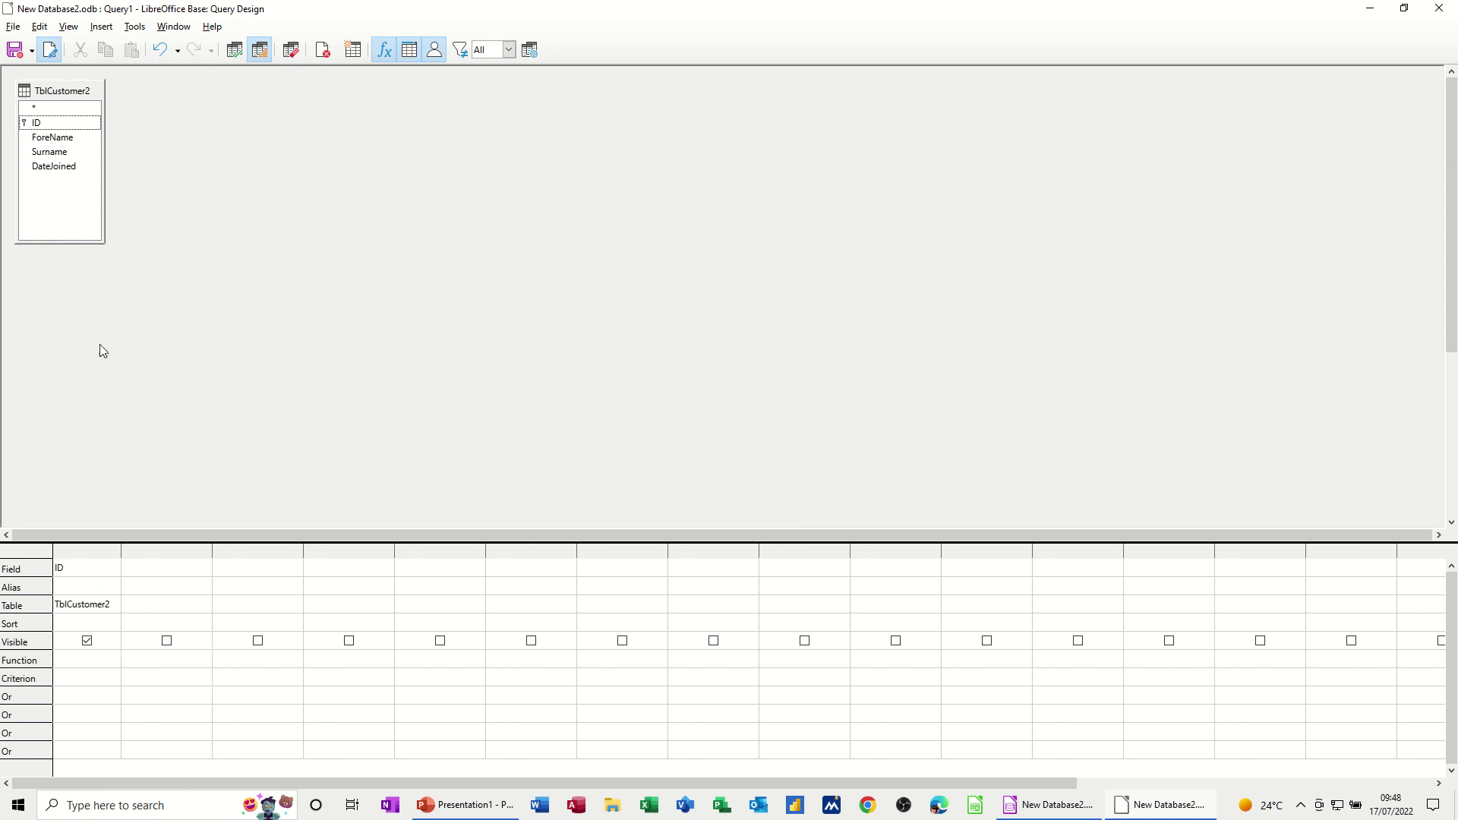
# - Fill columns two to four with ForeName, Surname and DateJoined, each from TblCustomer2
pyautogui.click(167, 569)
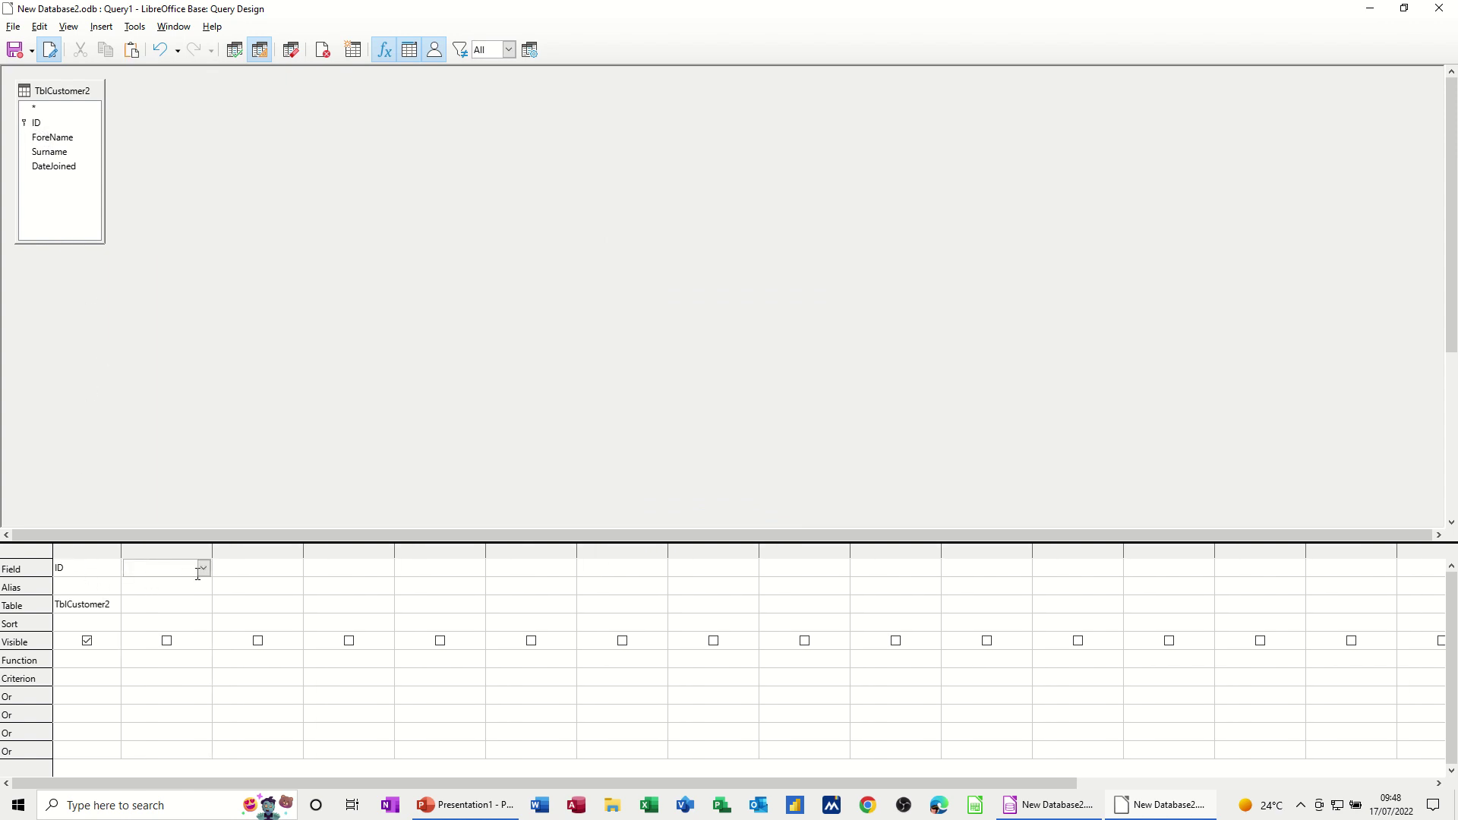
pyautogui.click(203, 568)
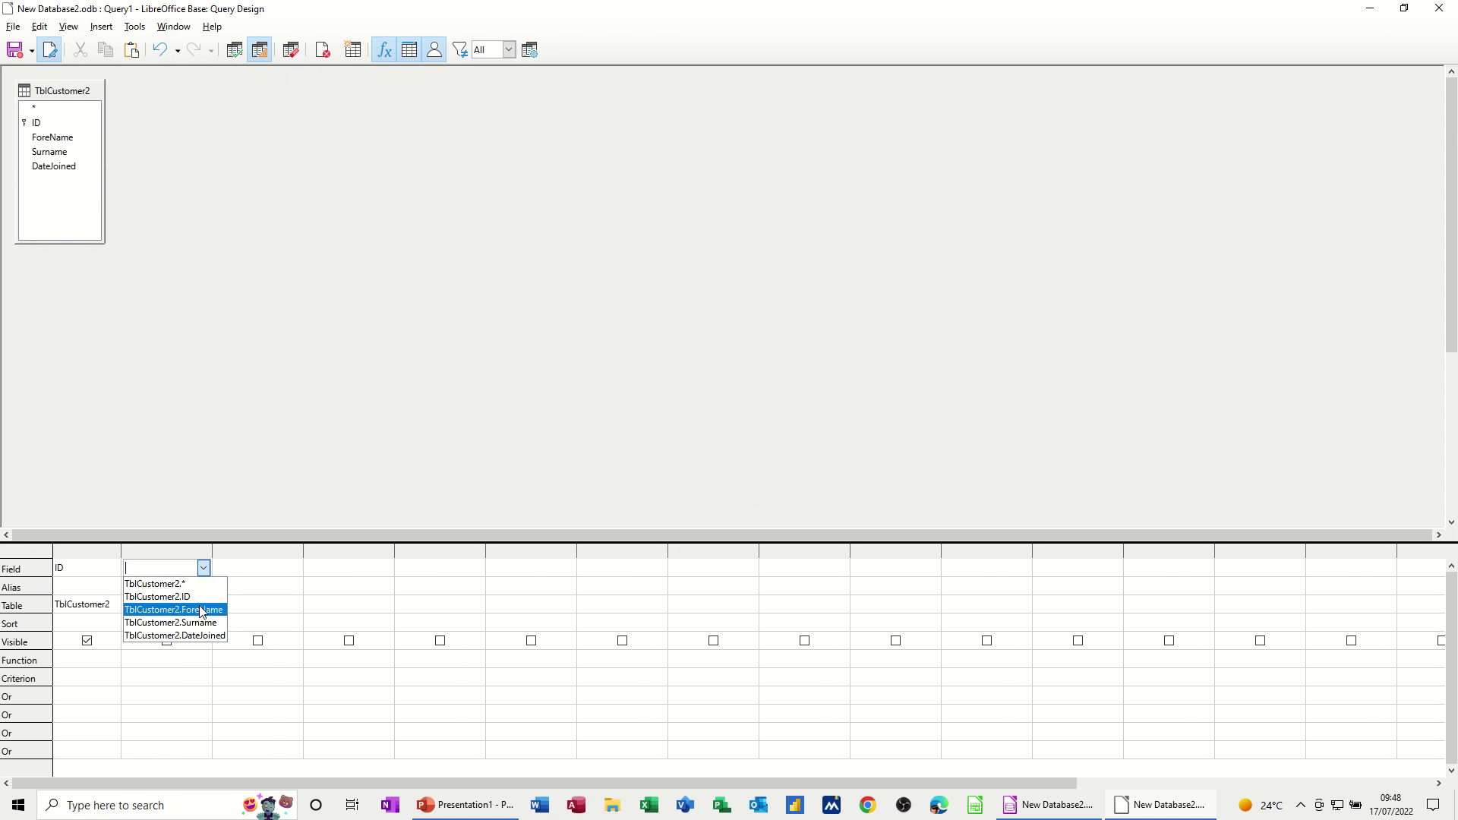
pyautogui.click(185, 611)
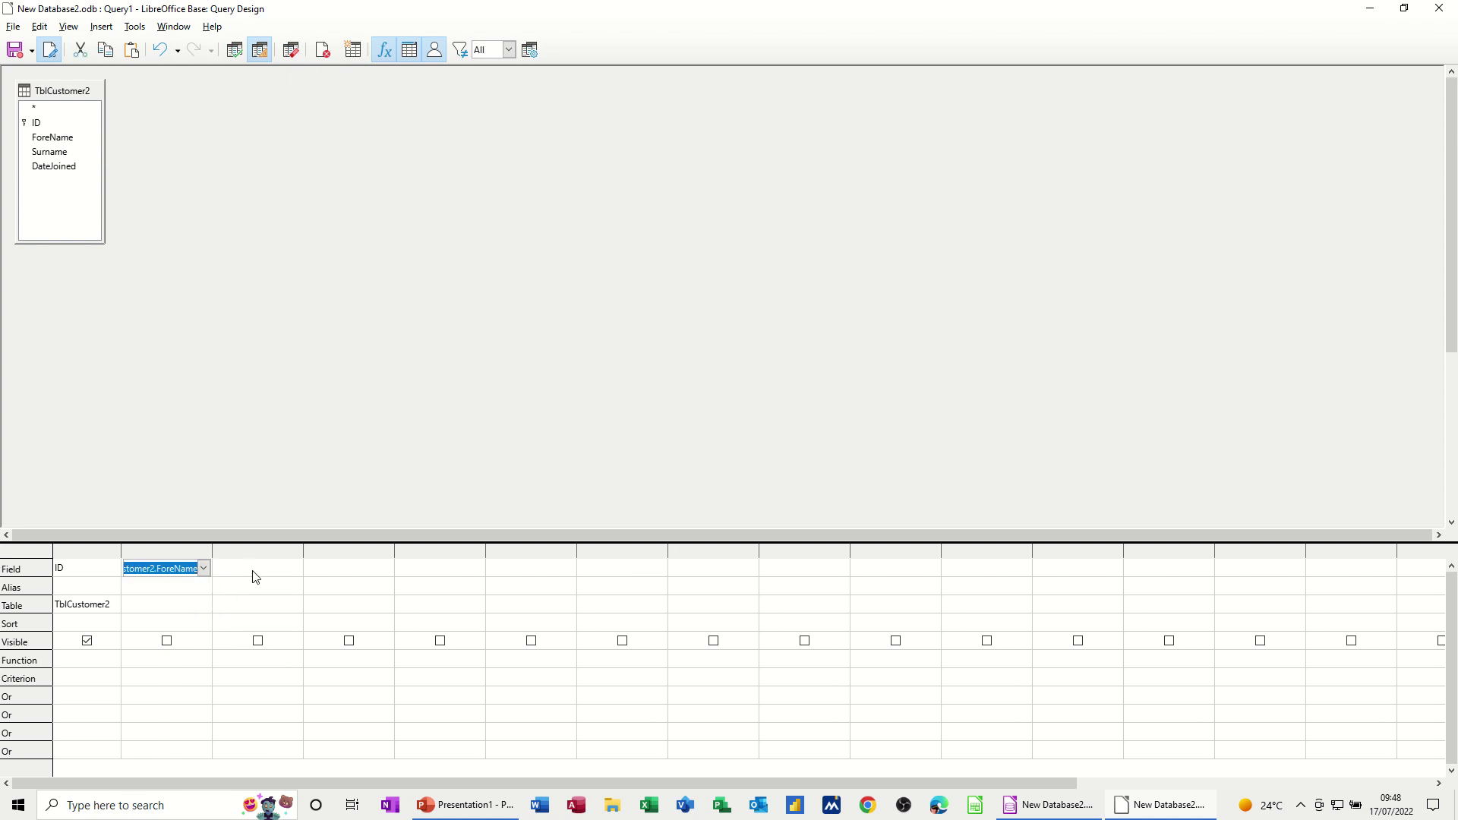
pyautogui.click(255, 575)
pyautogui.click(294, 568)
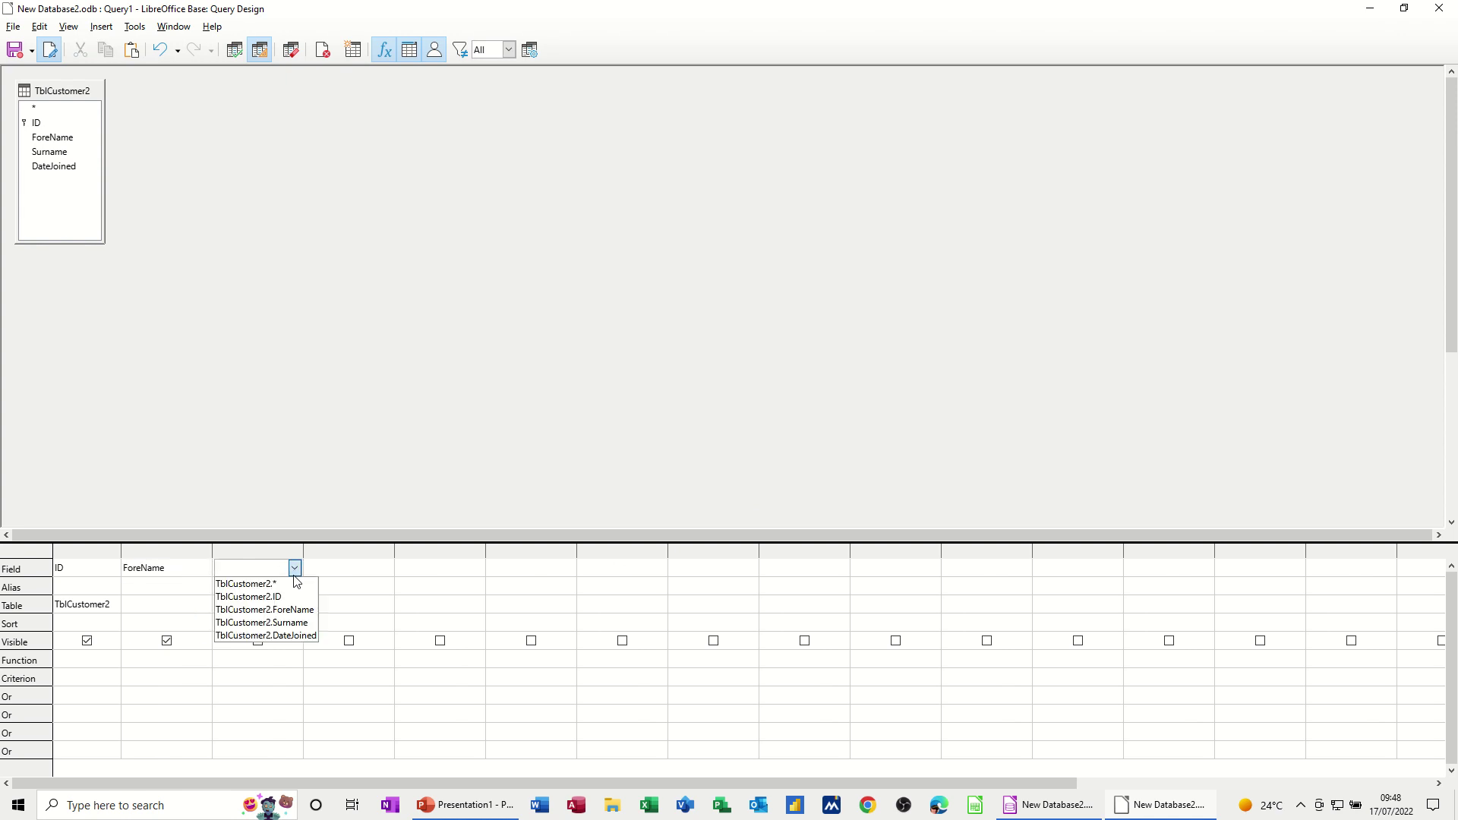
pyautogui.click(272, 624)
pyautogui.click(335, 575)
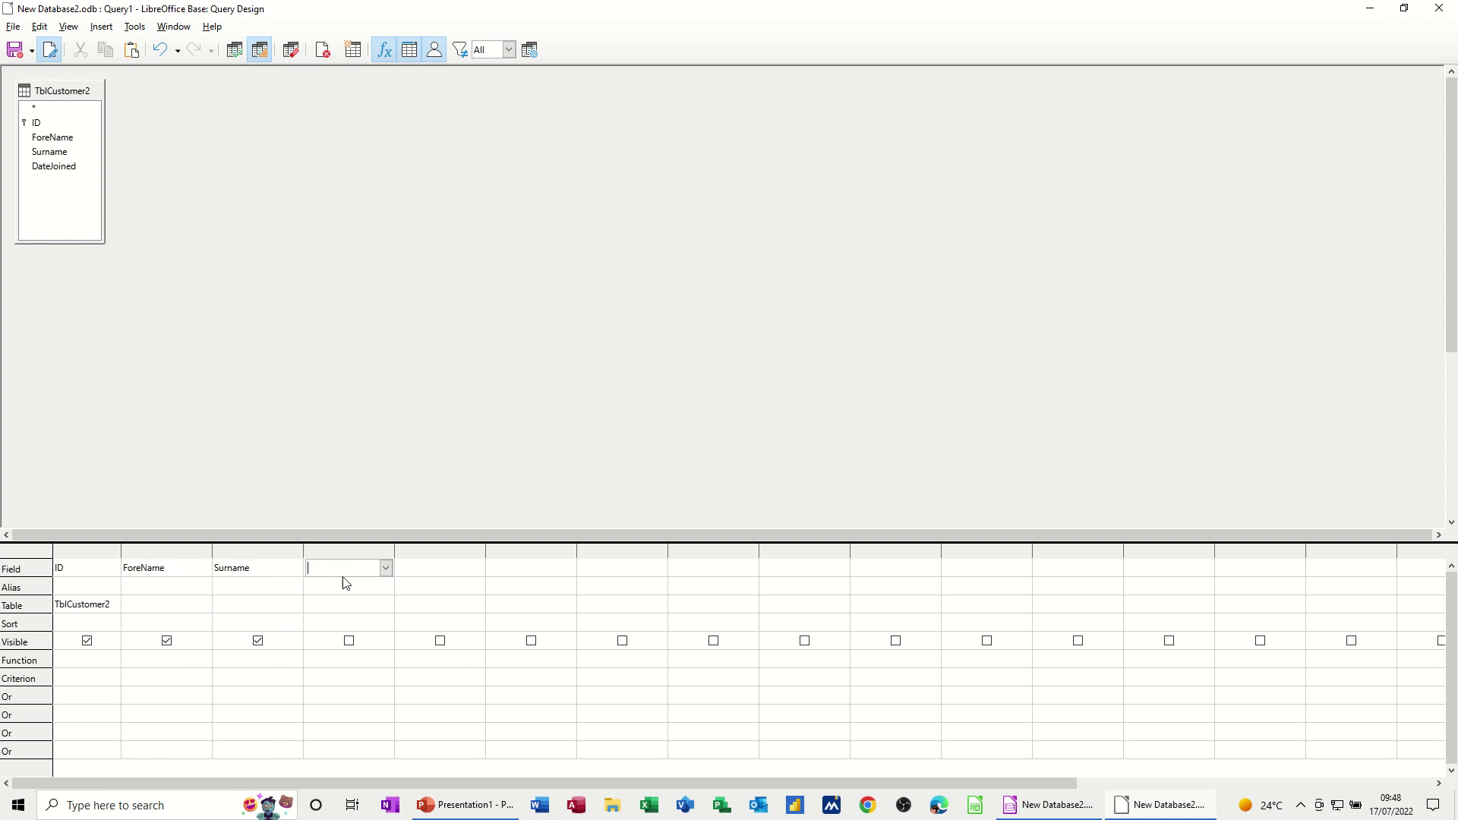
pyautogui.click(386, 568)
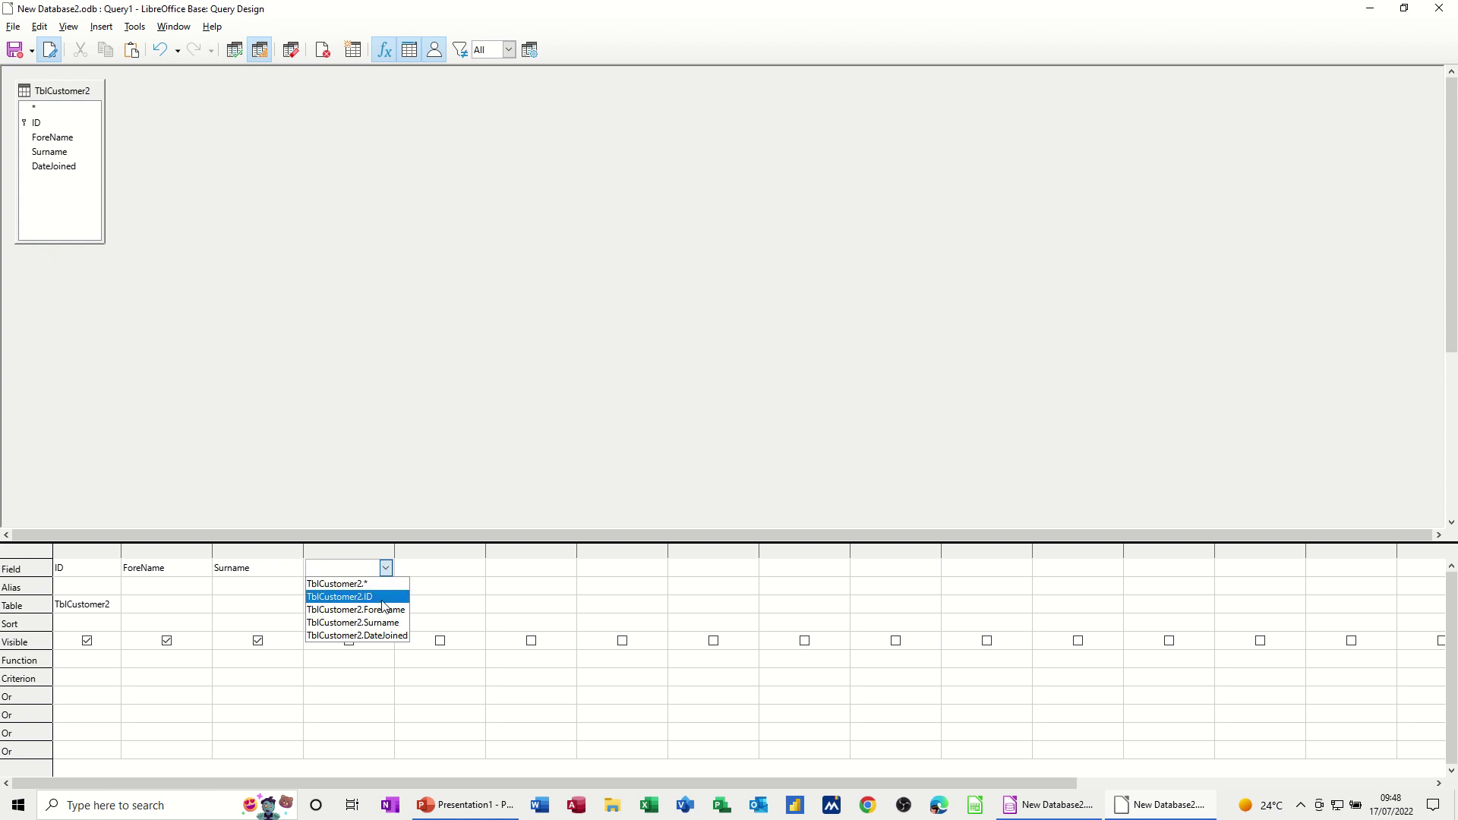
pyautogui.click(359, 635)
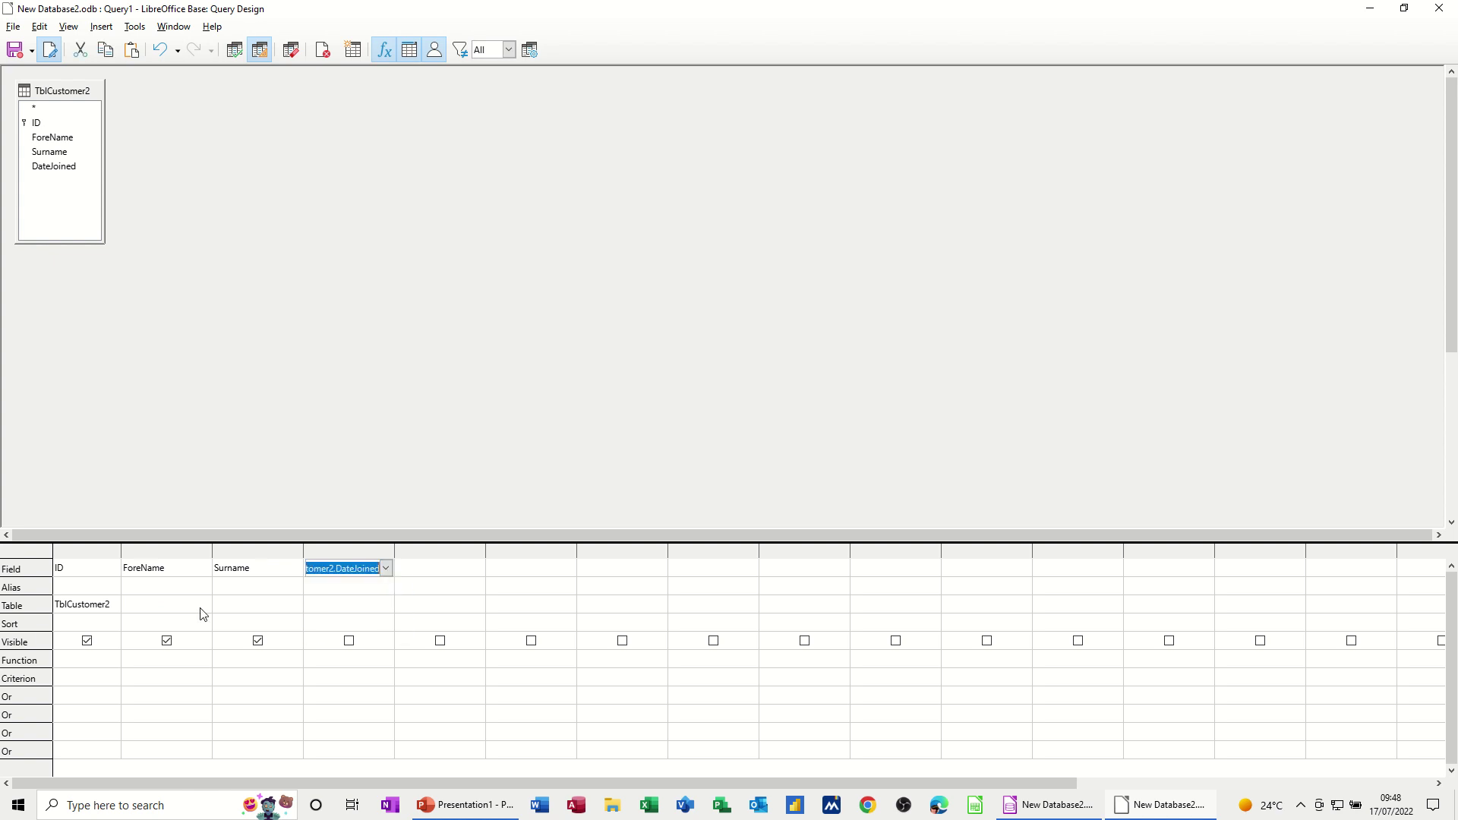
pyautogui.click(156, 605)
pyautogui.click(250, 611)
pyautogui.click(314, 607)
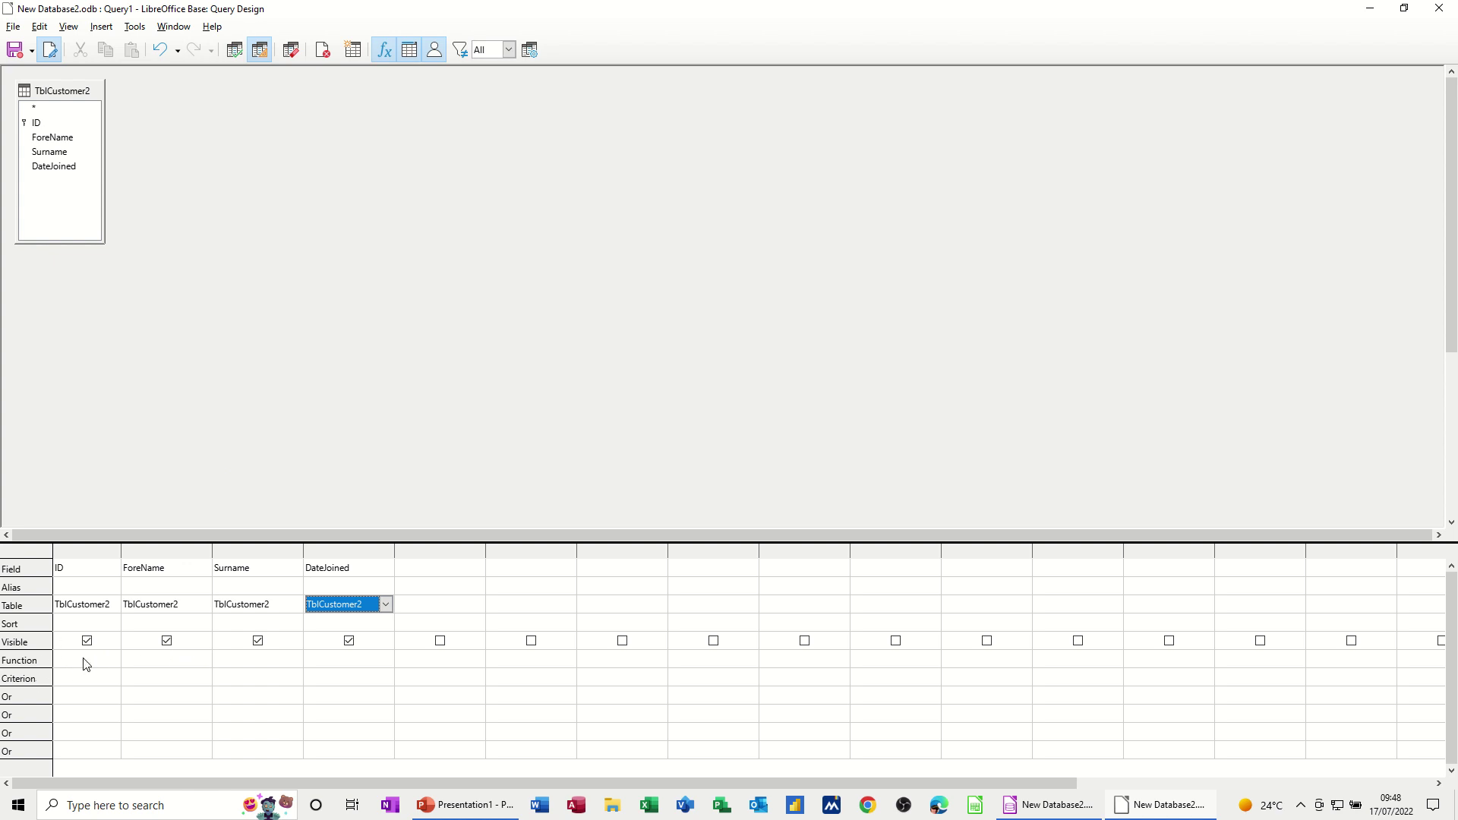
# - Give DateJoined the criterion >01/01/2000 and run the query, returning two customers
pyautogui.click(330, 677)
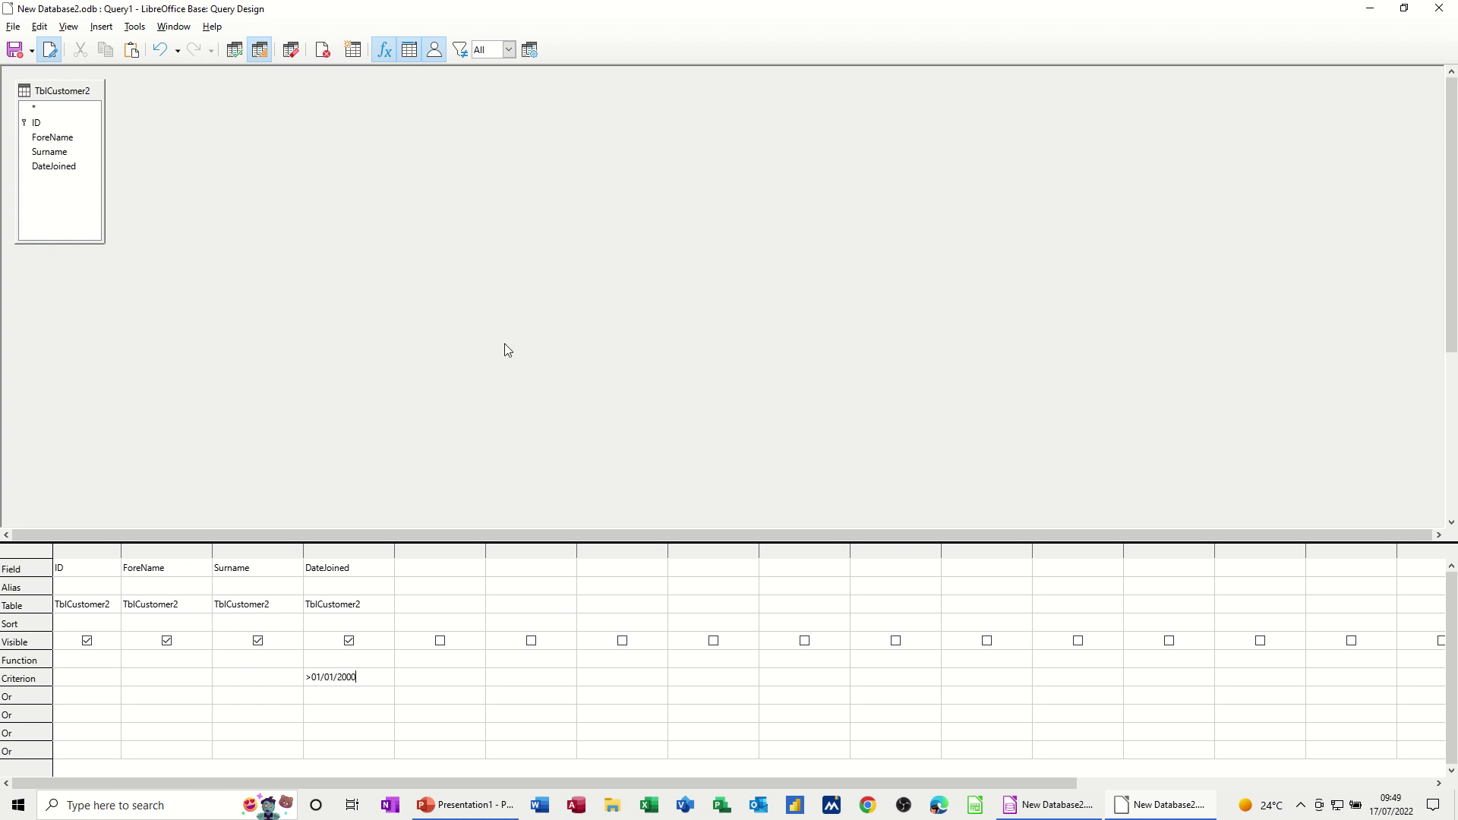
pyautogui.click(370, 695)
pyautogui.click(235, 52)
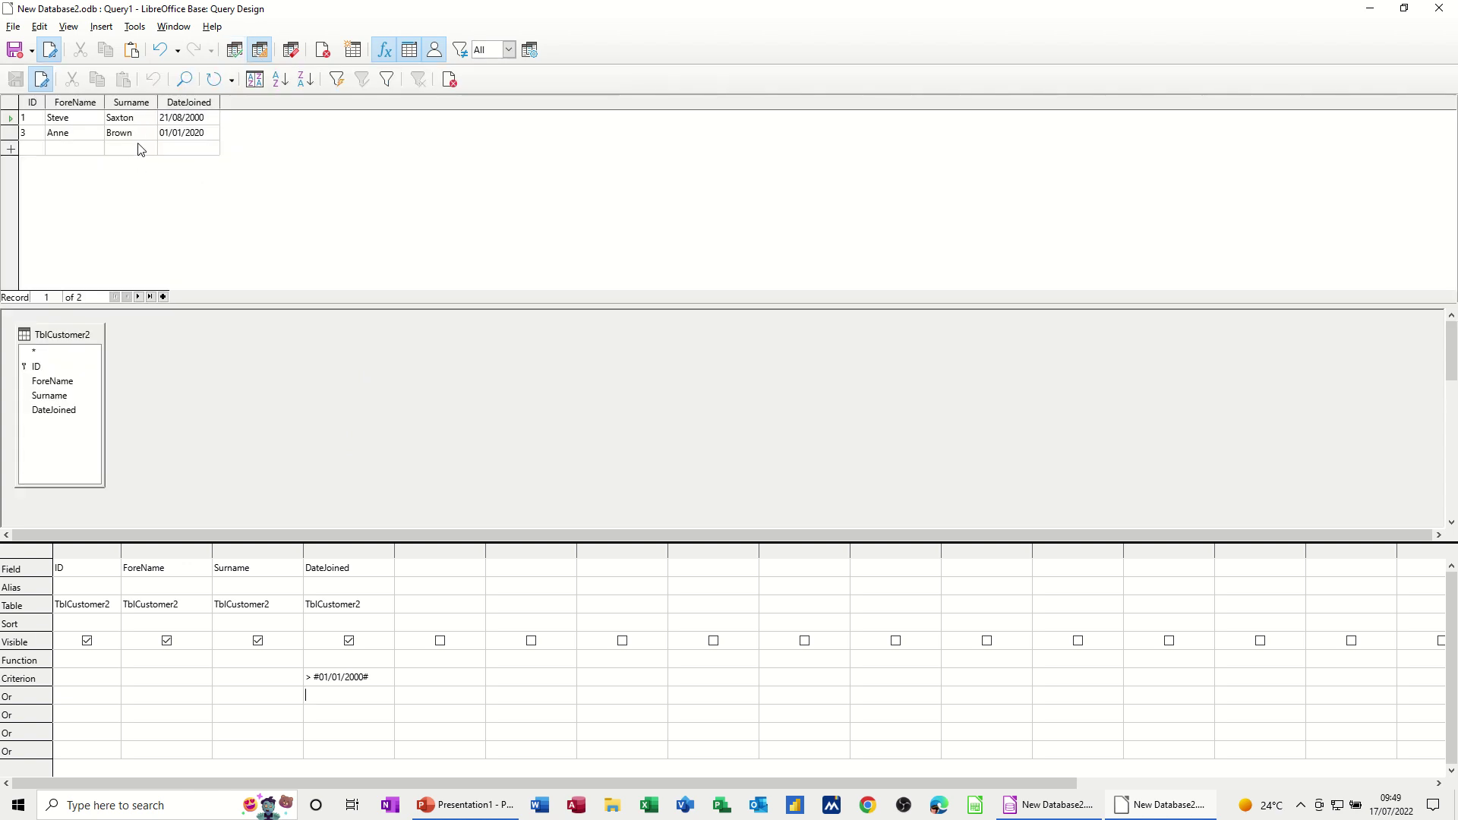
# - Save the query under the name Qry 2000
pyautogui.click(15, 49)
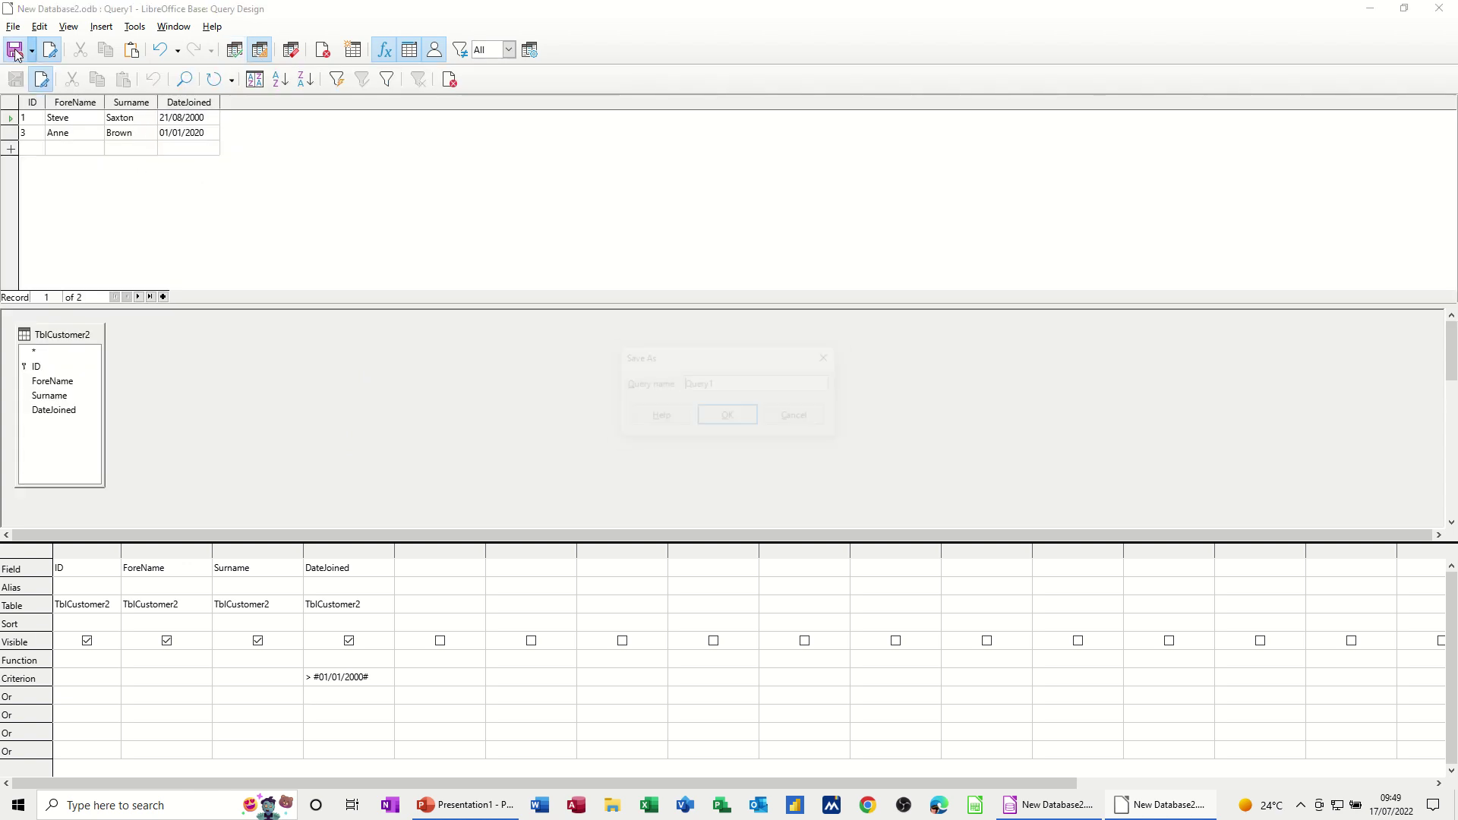
pyautogui.doubleClick(721, 386)
pyautogui.write('Q')
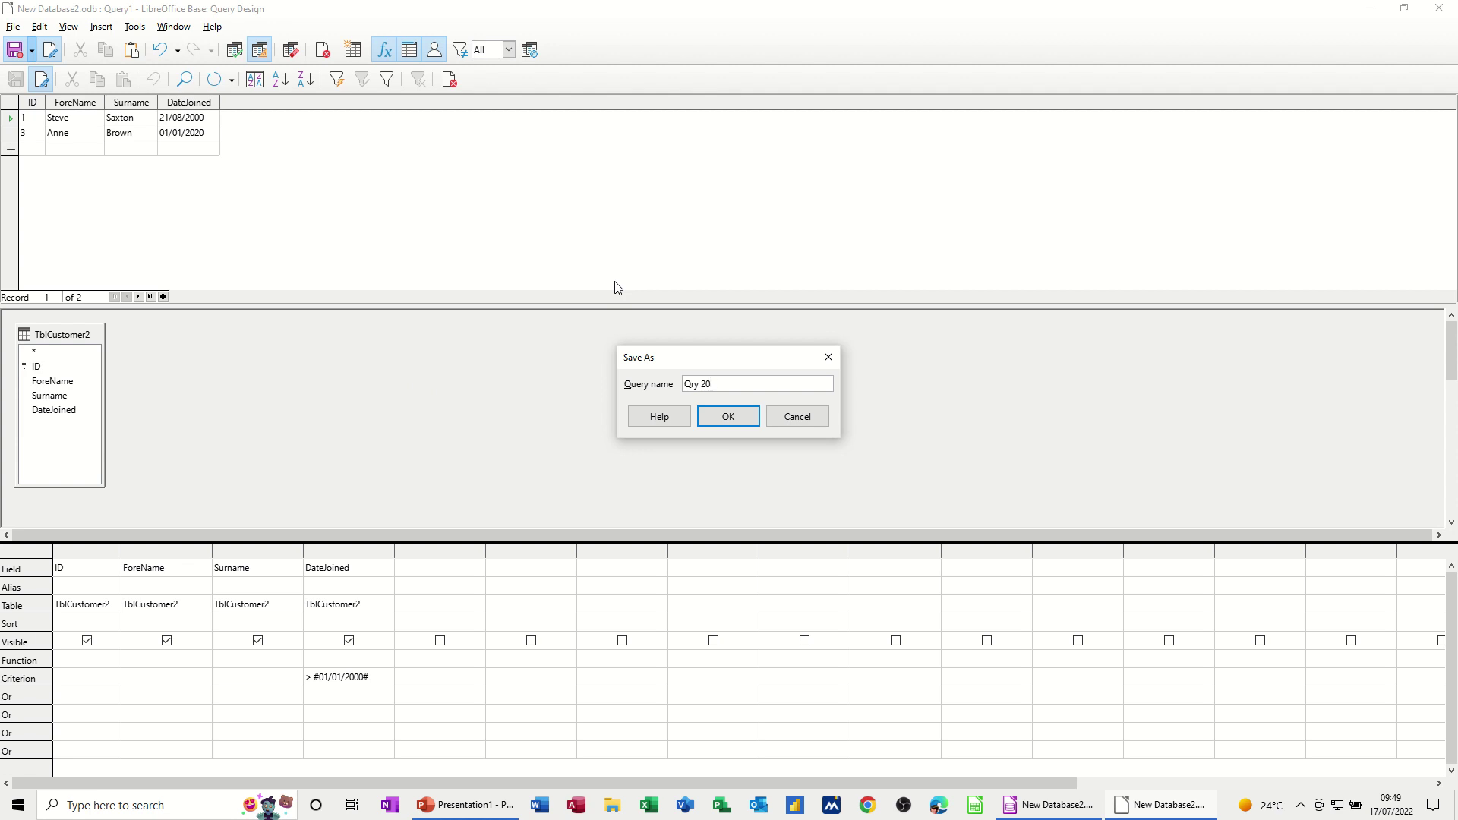
pyautogui.click(723, 416)
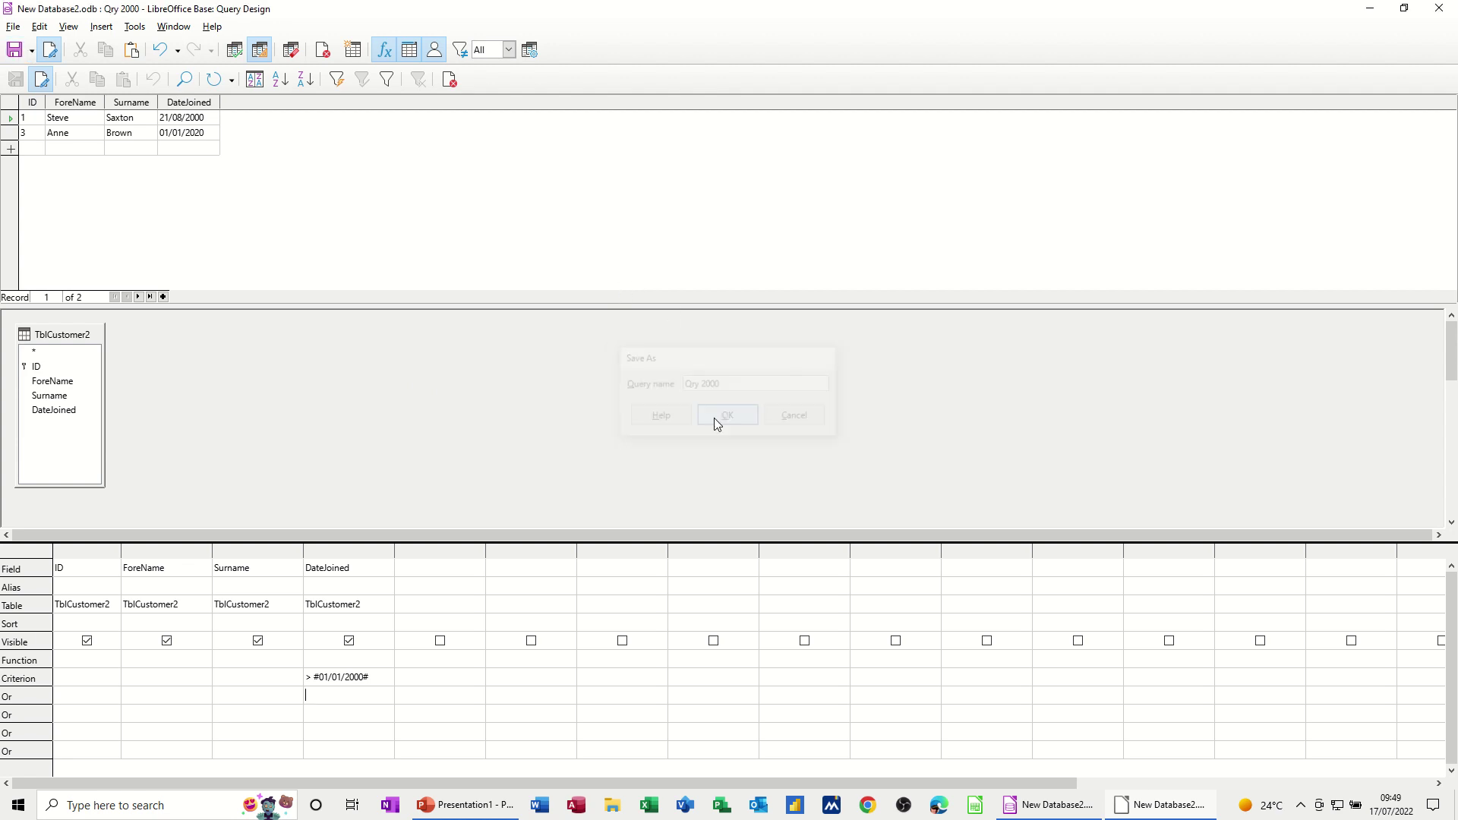
# - Launch the Form Wizard on Table:TblCustomer2, add all four fields, and advance to sub-forms
pyautogui.click(448, 79)
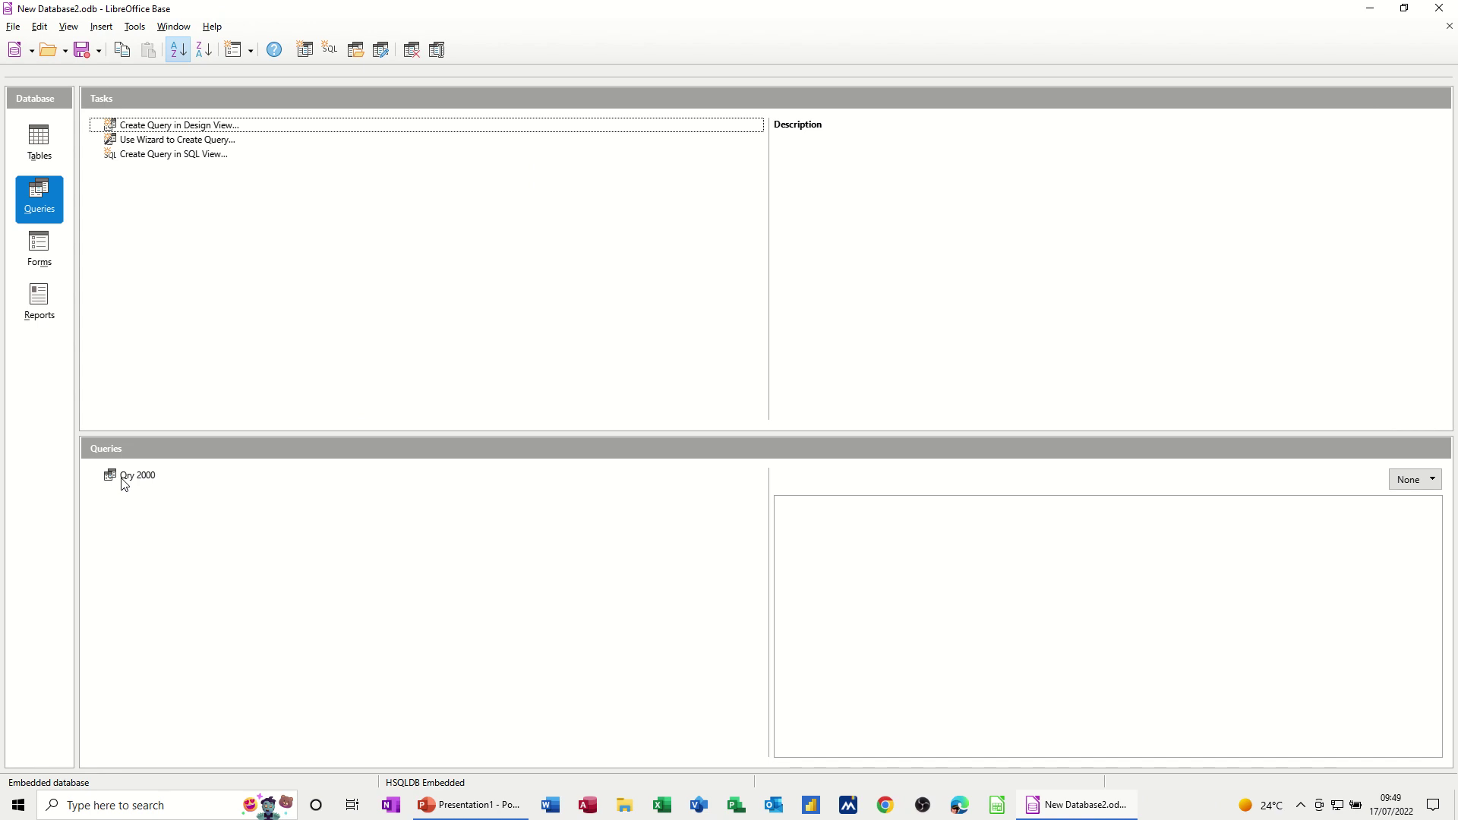
pyautogui.click(39, 252)
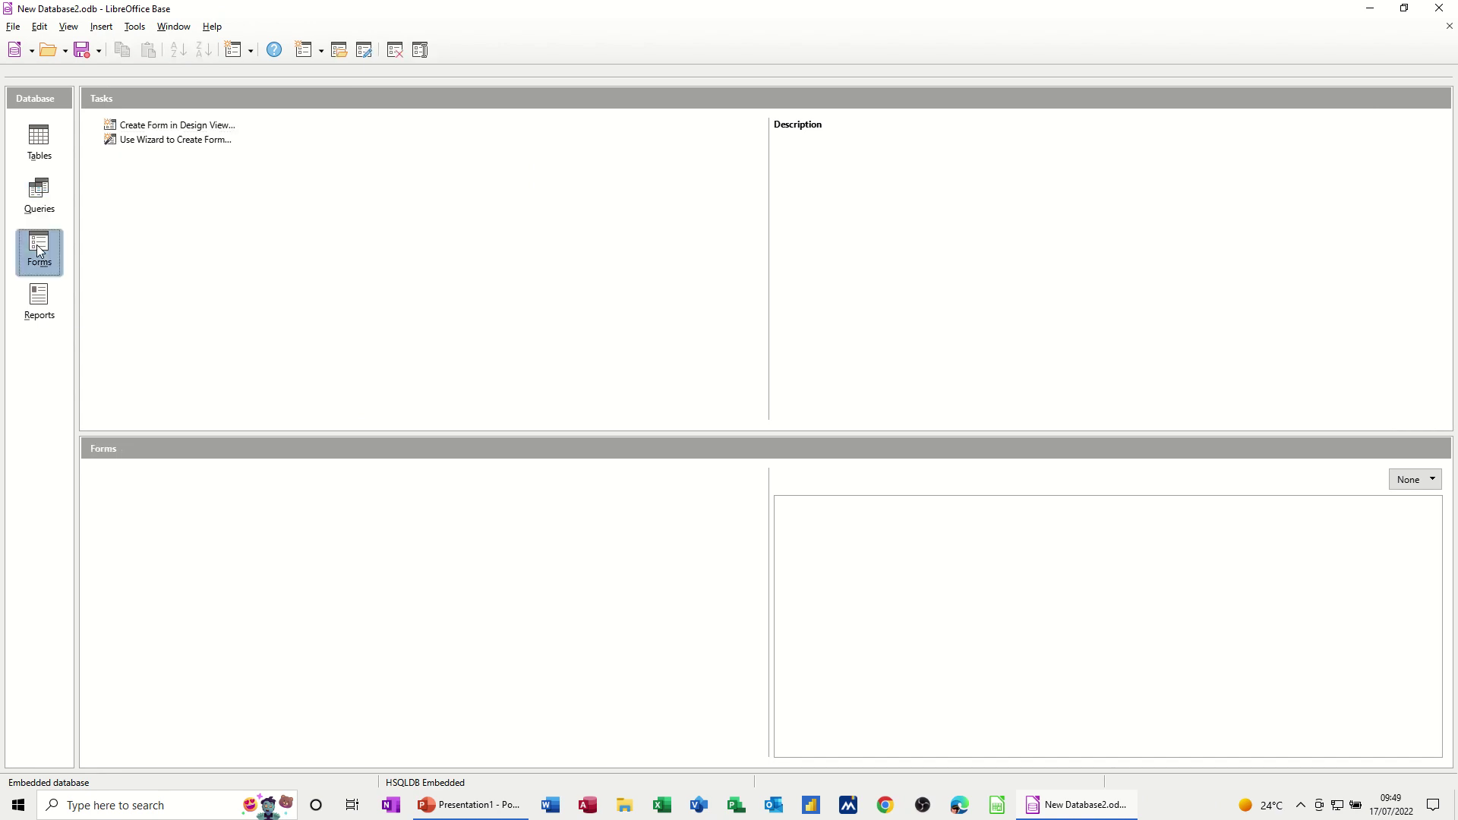
pyautogui.click(181, 141)
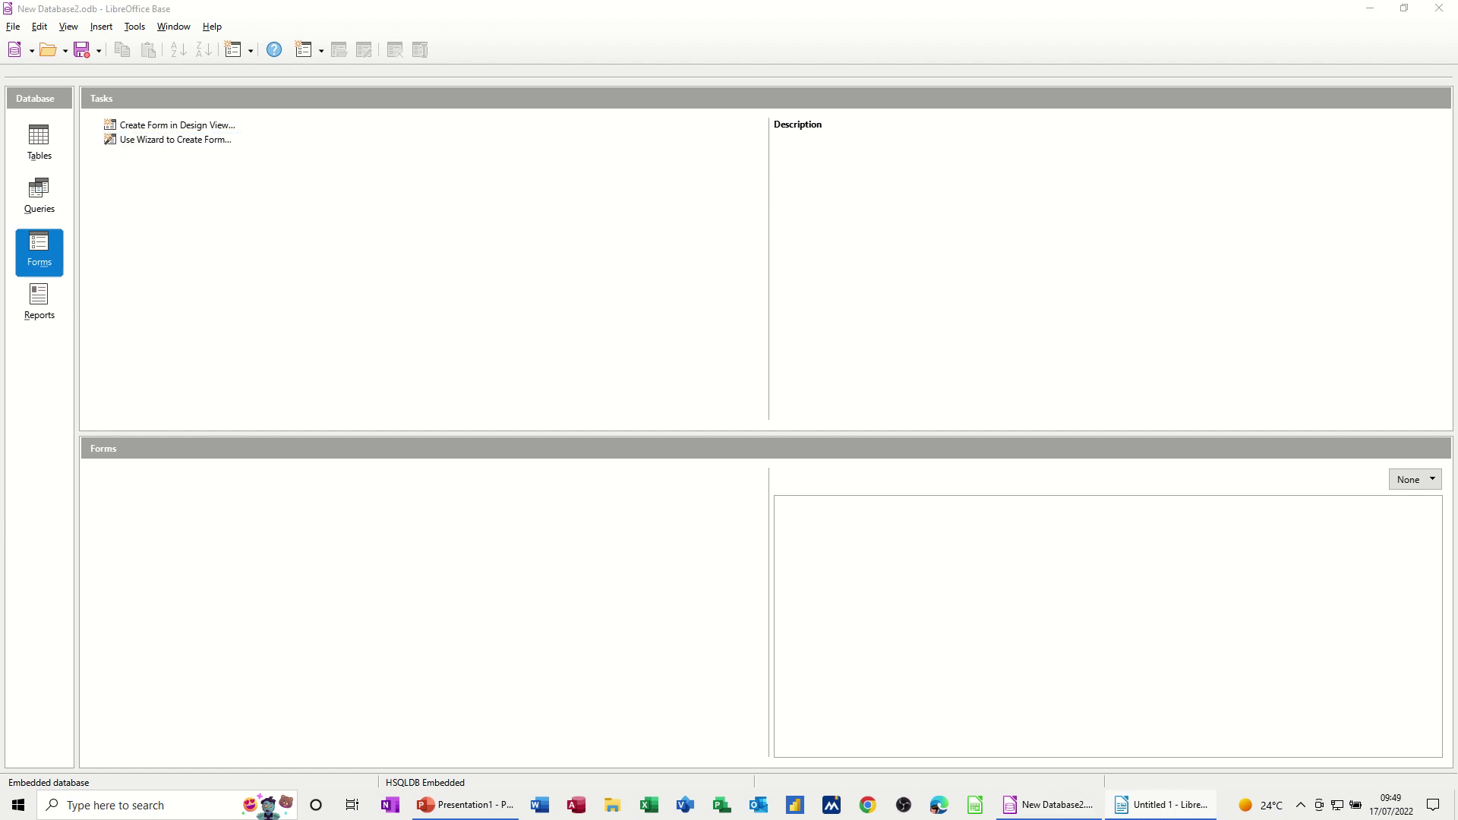
pyautogui.moveTo(995, 79); pyautogui.dragTo(727, 91)
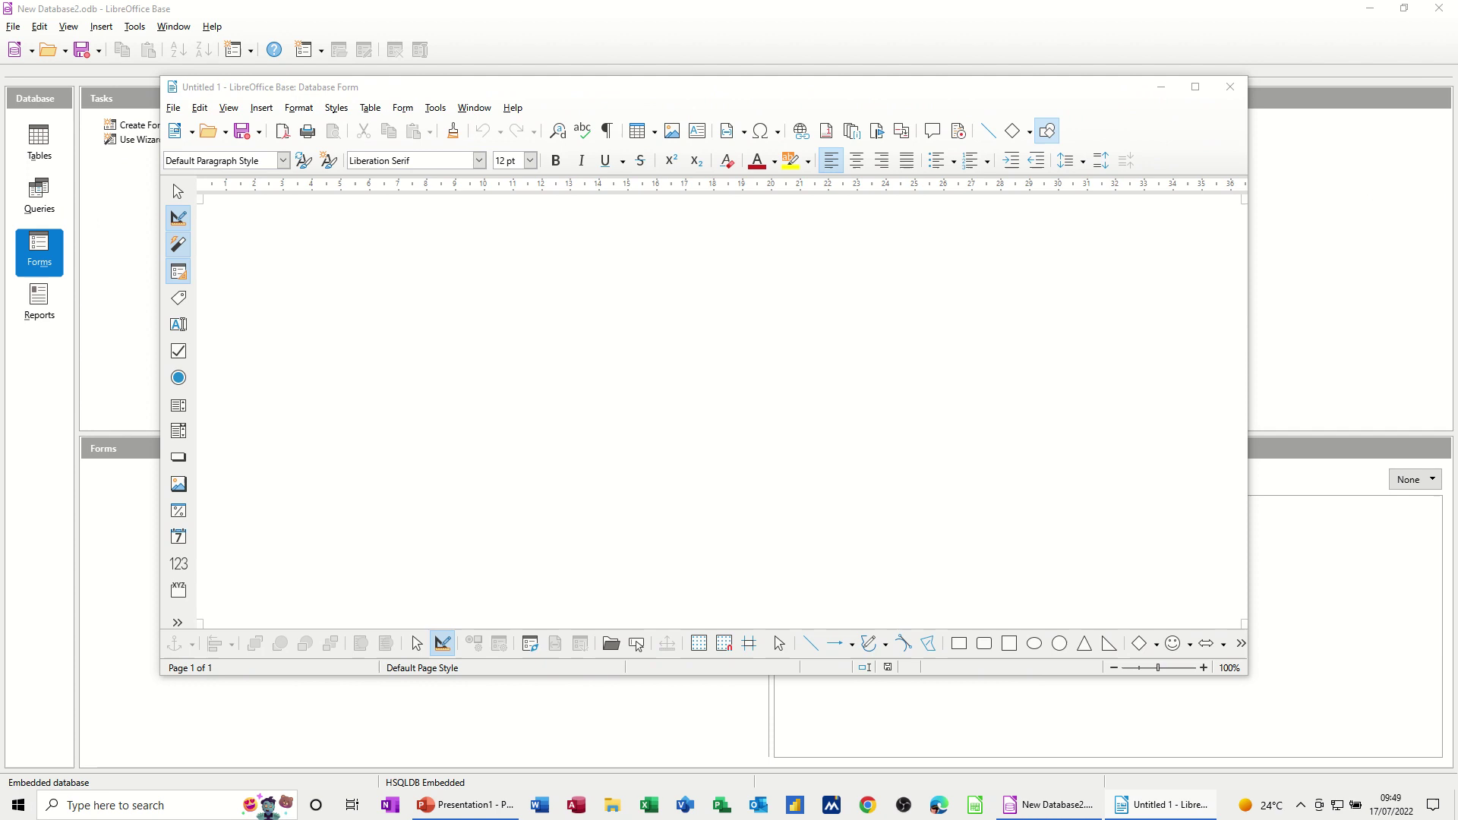
pyautogui.moveTo(1427, 180); pyautogui.dragTo(577, 224)
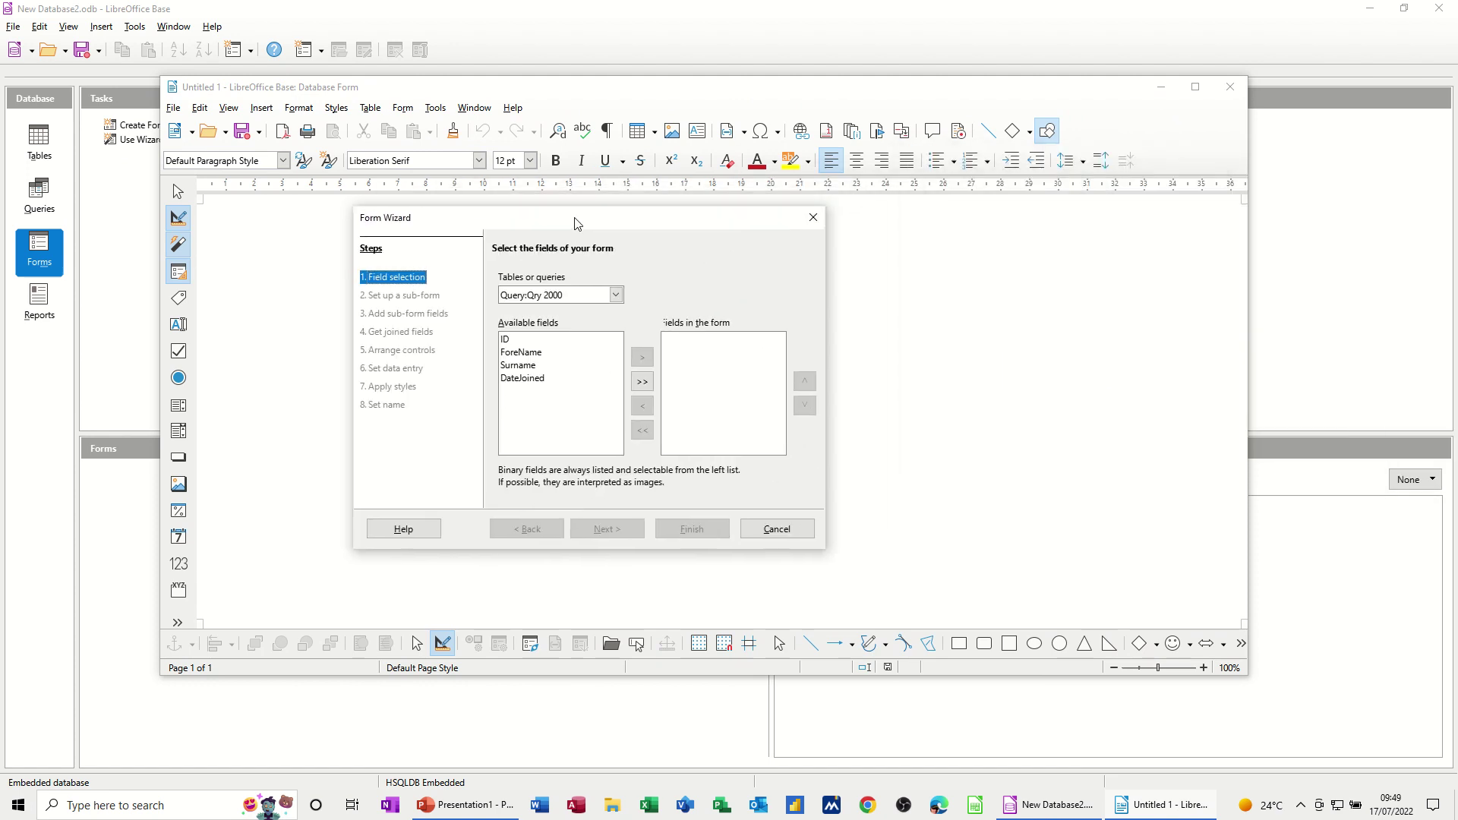
pyautogui.click(612, 298)
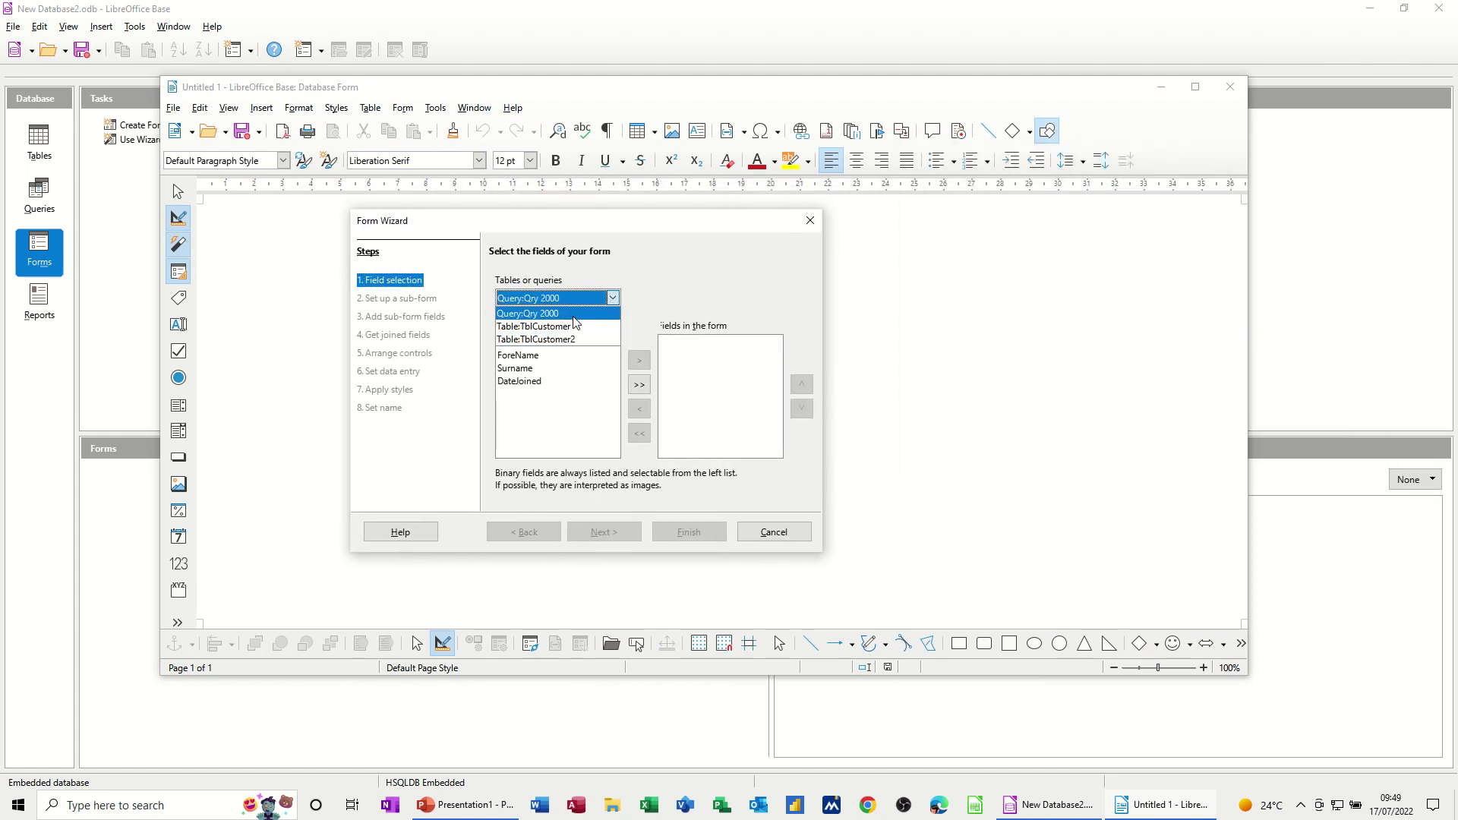
pyautogui.click(574, 340)
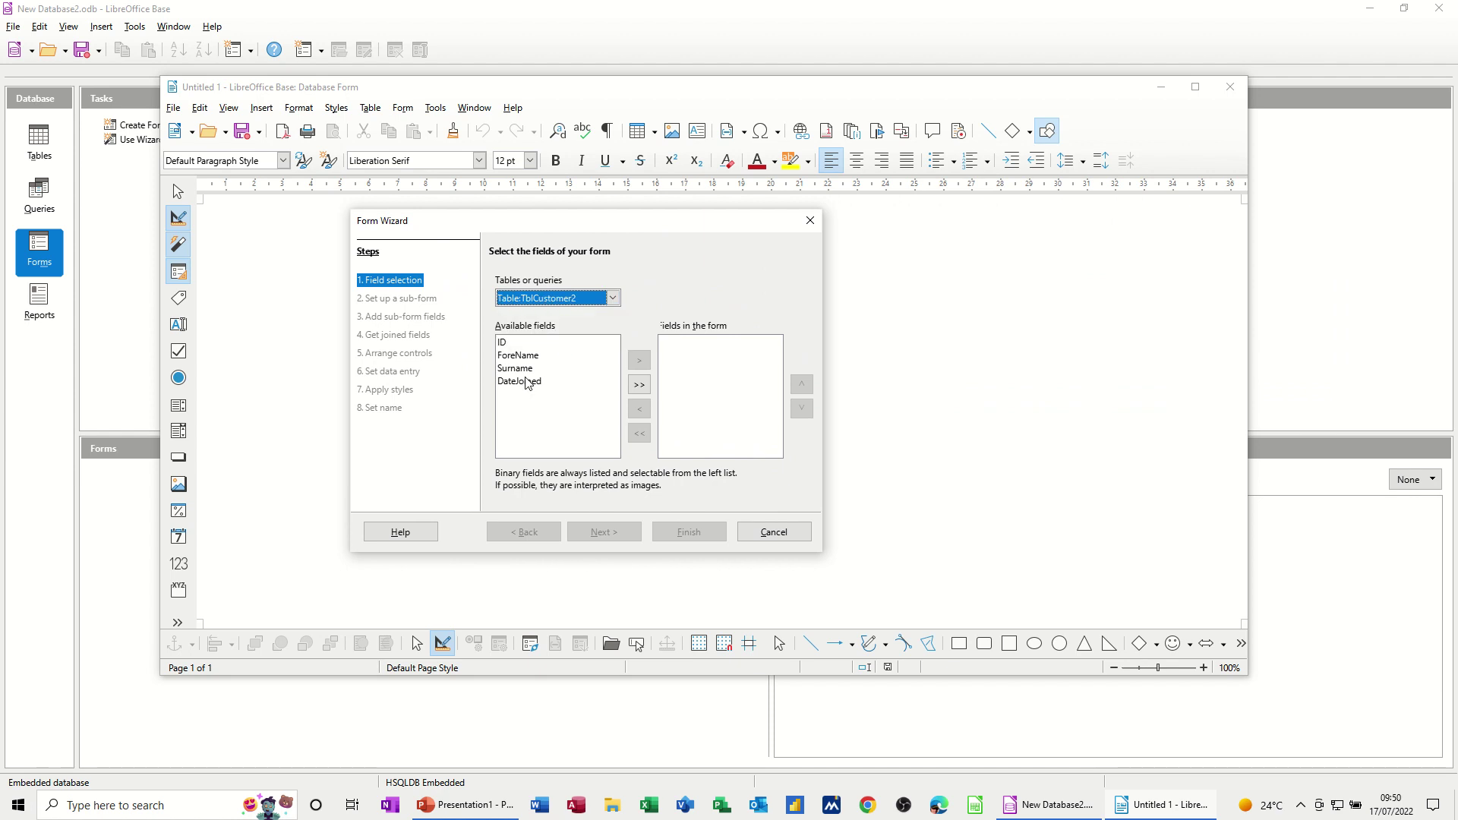
pyautogui.click(641, 385)
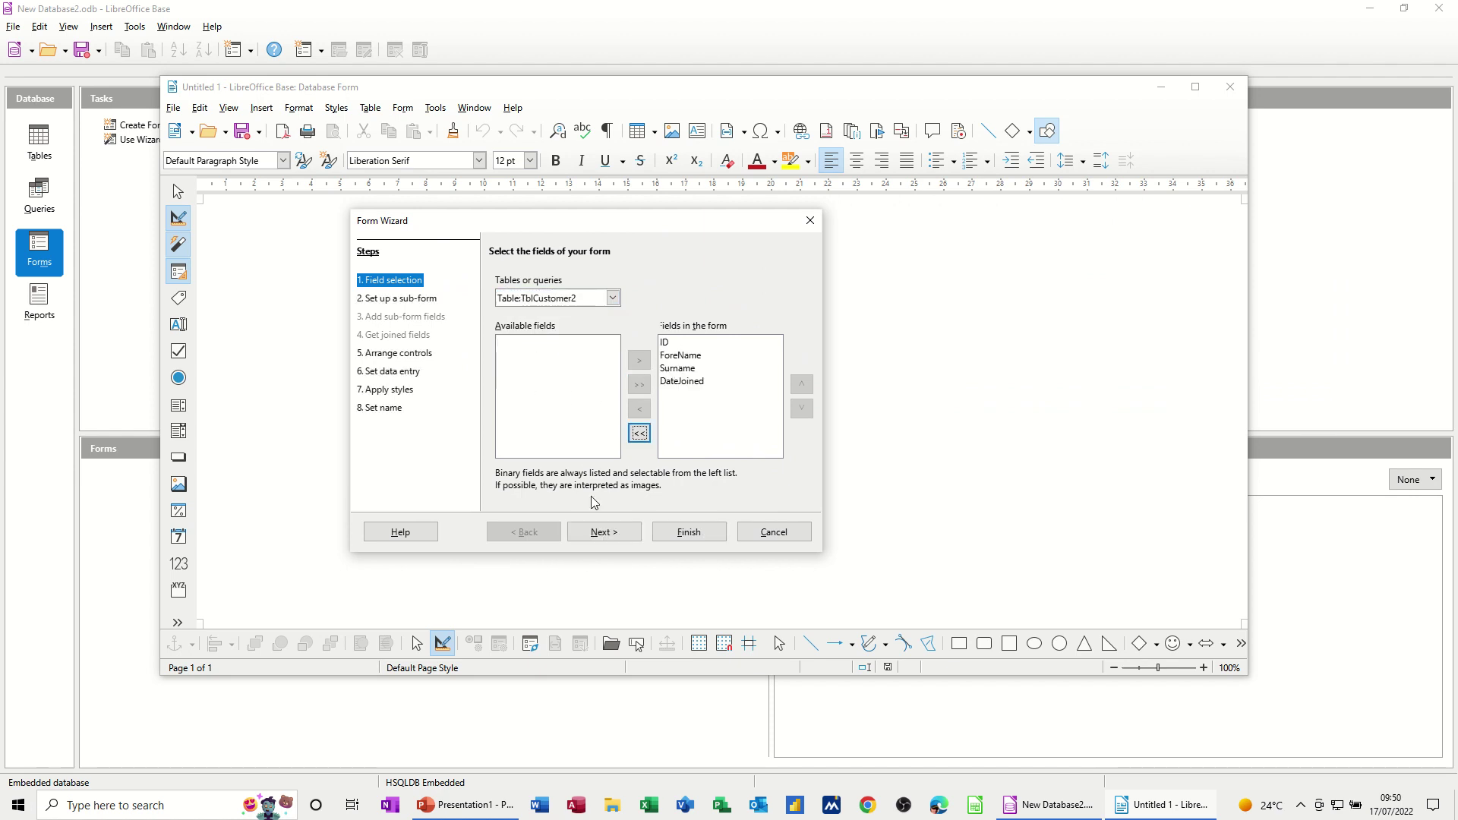
pyautogui.click(601, 533)
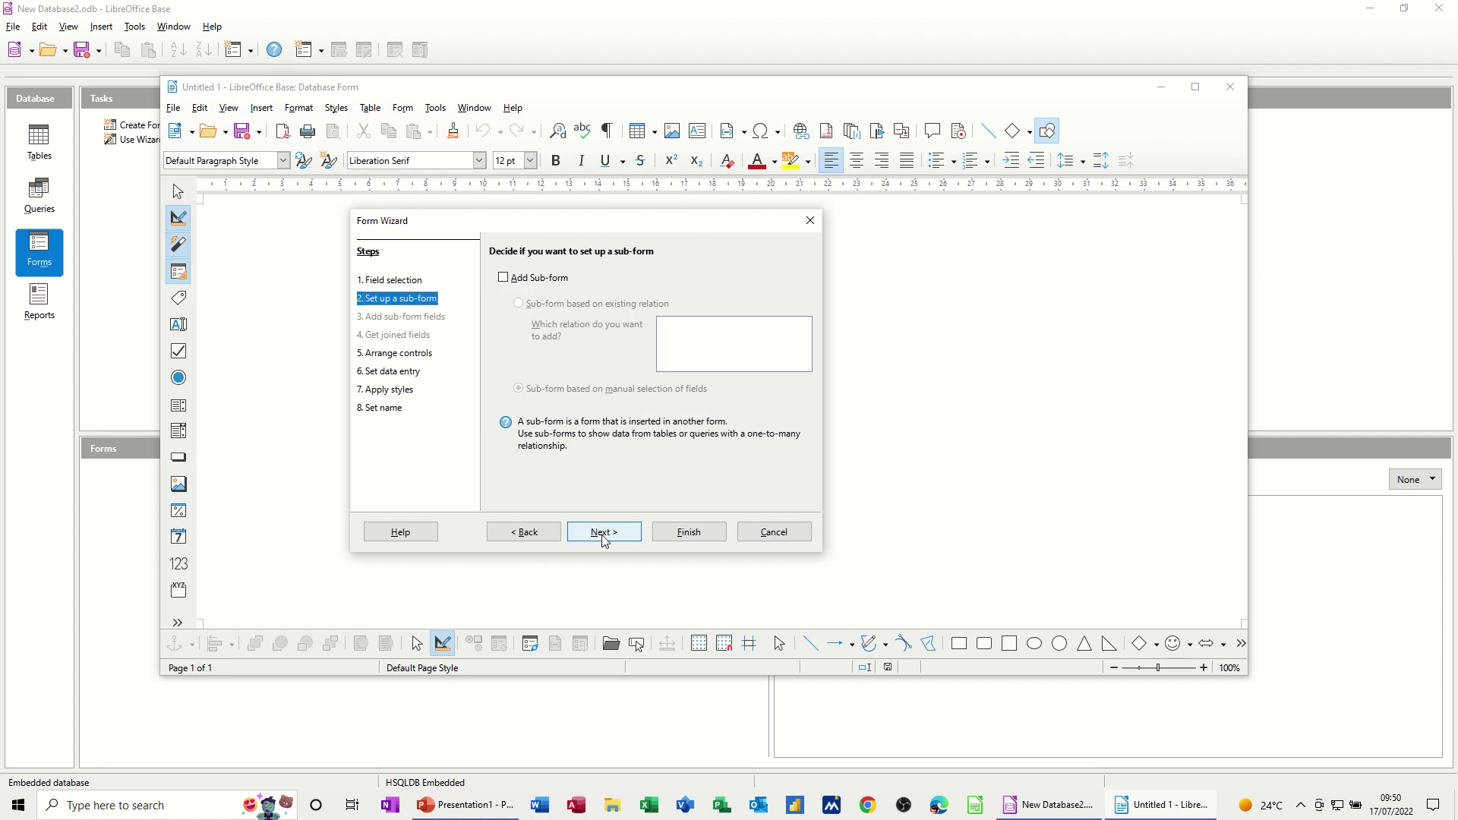
# - Compare the form layouts and settle on Columnar – Labels Left for the controls
pyautogui.click(602, 533)
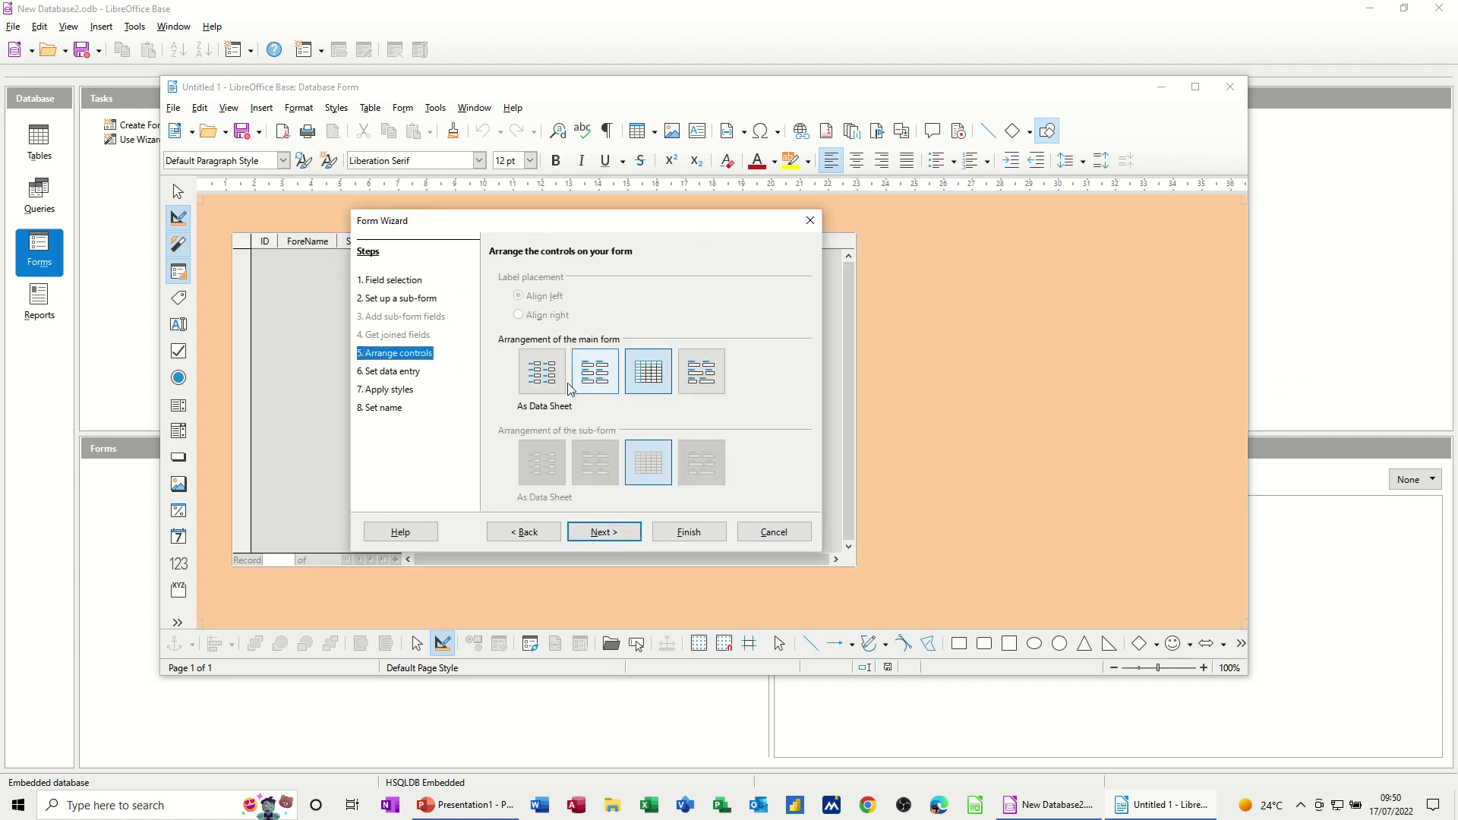
pyautogui.click(543, 383)
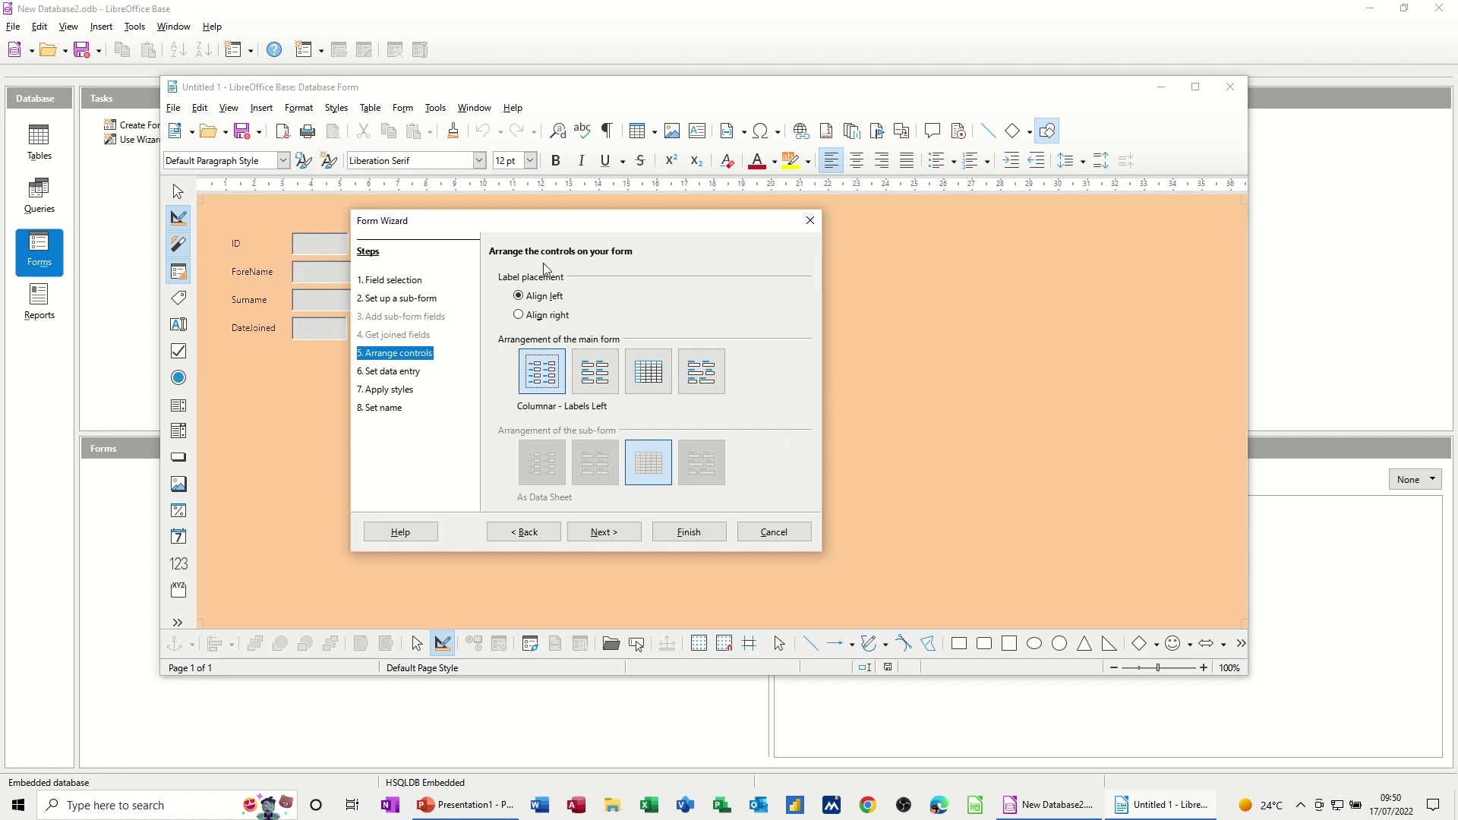
pyautogui.moveTo(567, 224); pyautogui.dragTo(787, 223)
pyautogui.click(814, 384)
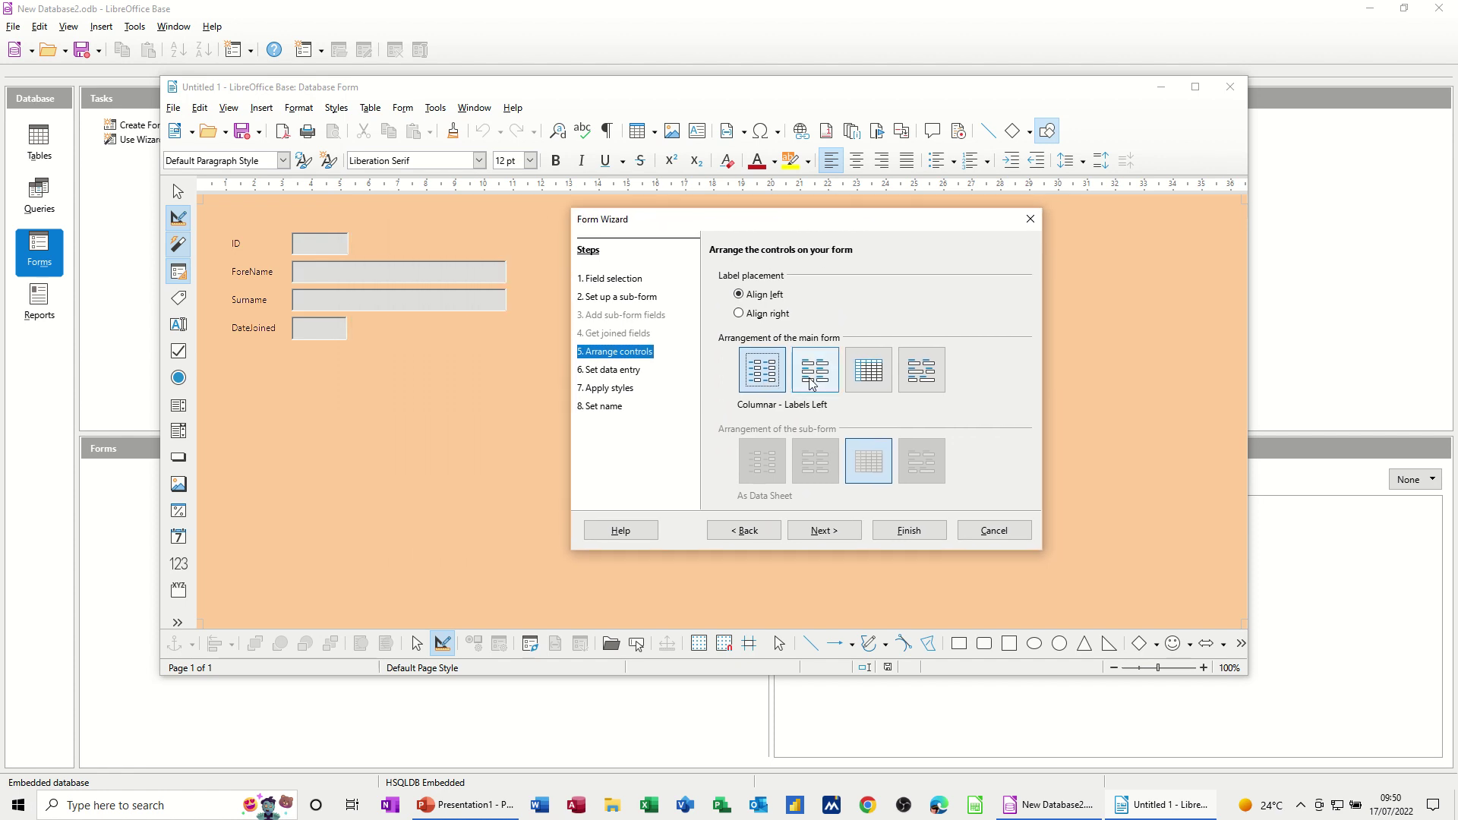
pyautogui.click(881, 384)
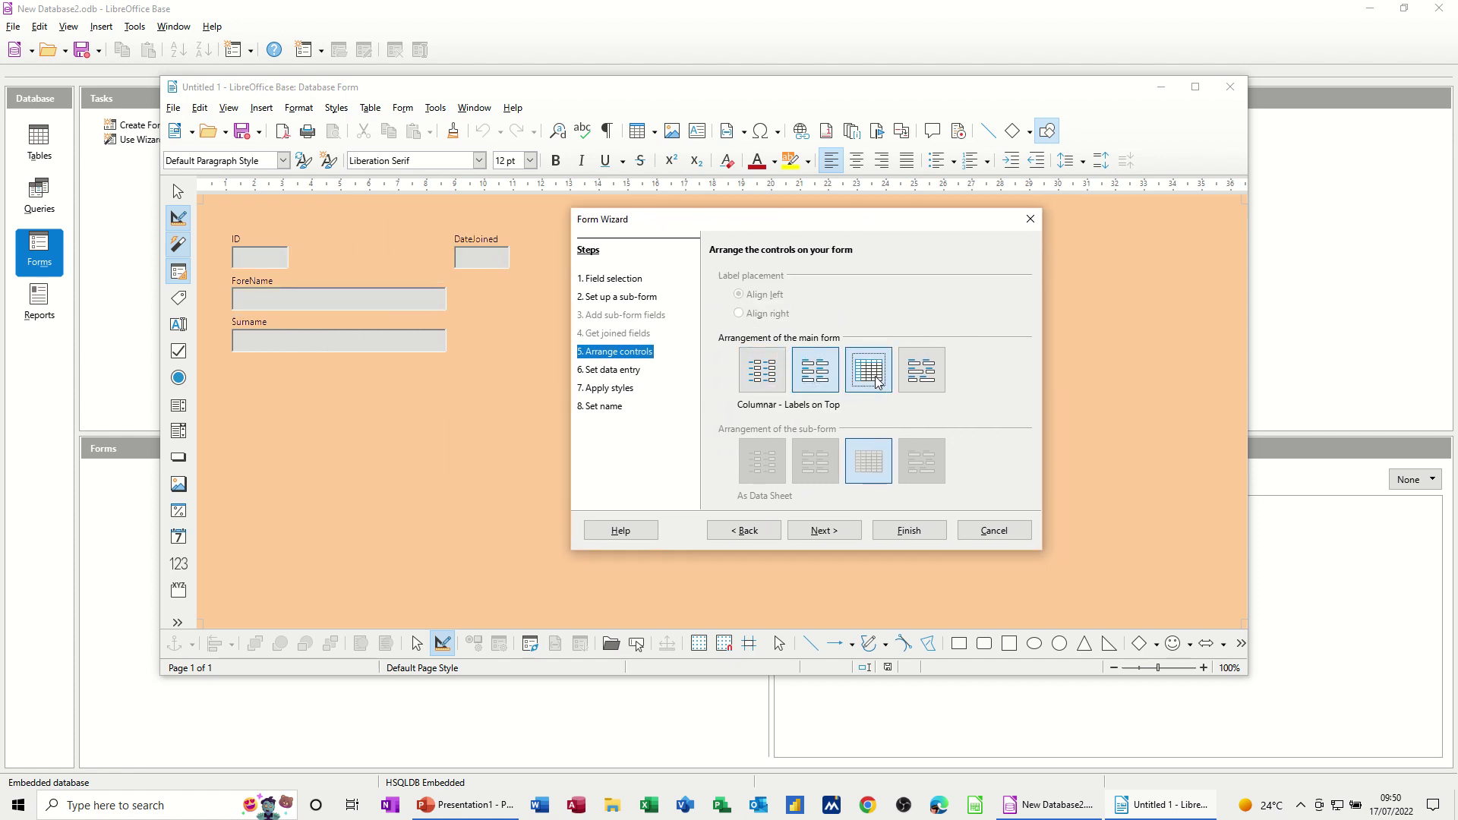
pyautogui.click(917, 388)
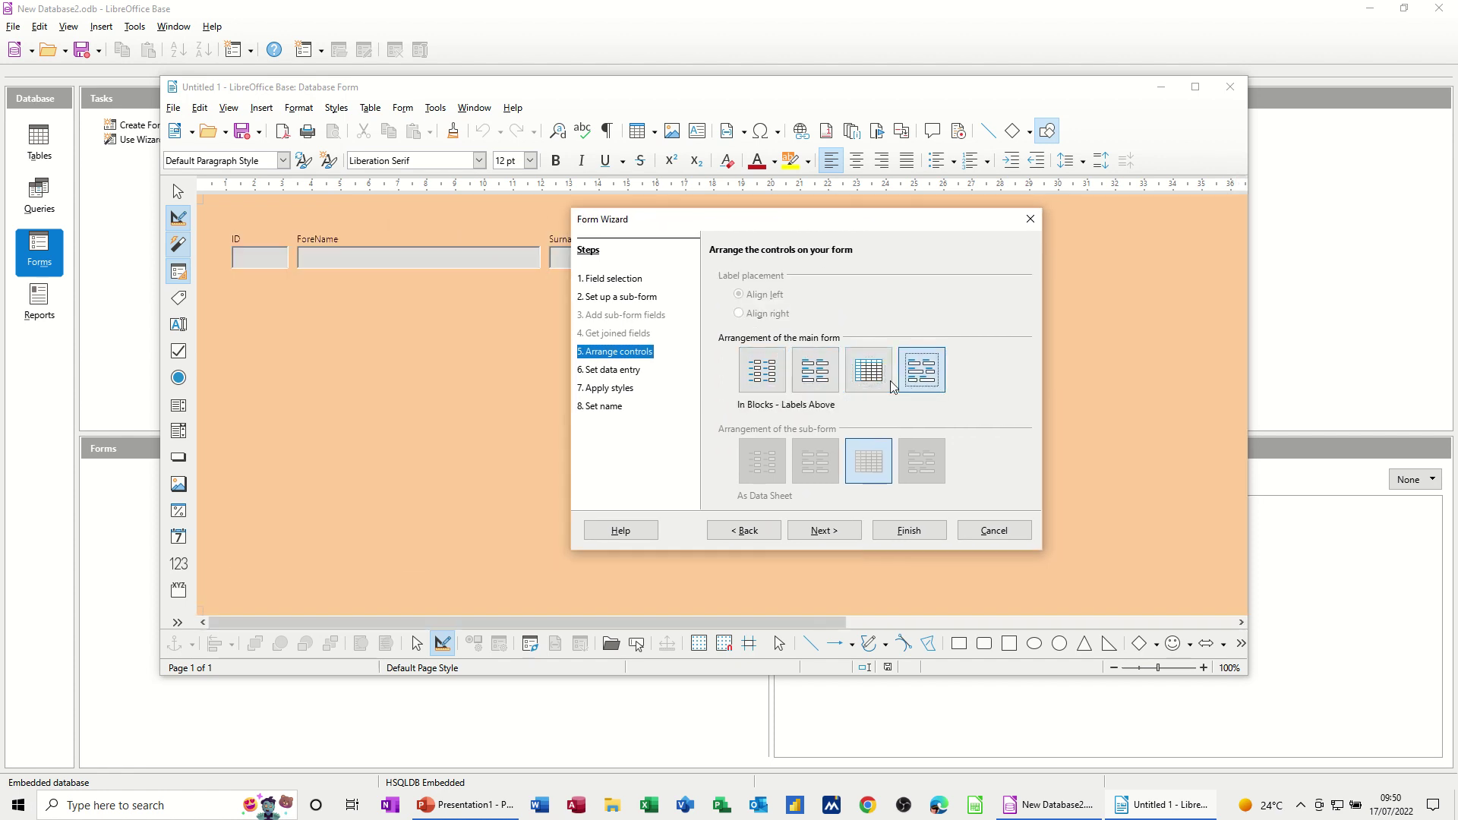
pyautogui.click(759, 366)
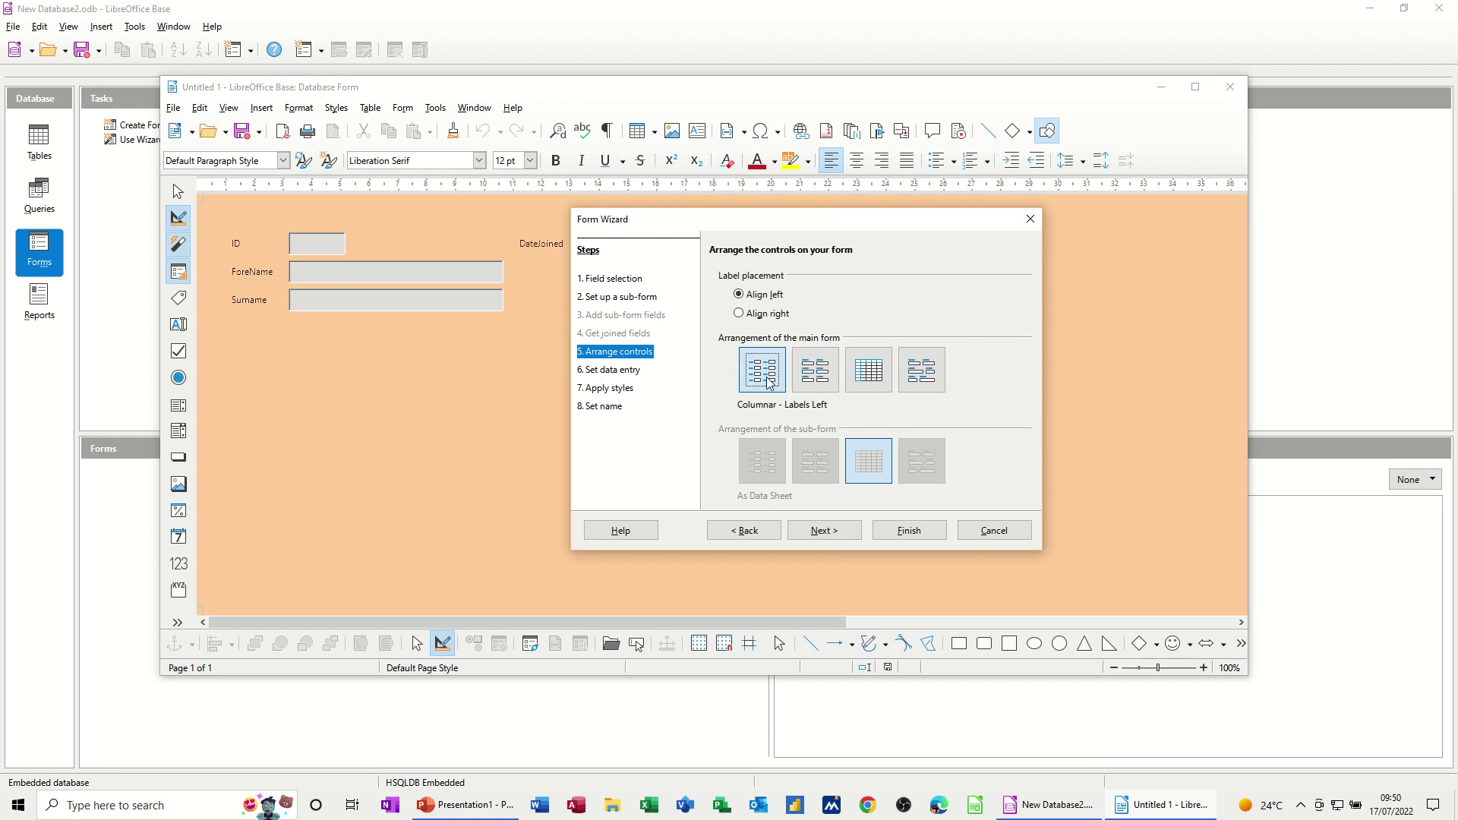
pyautogui.click(822, 531)
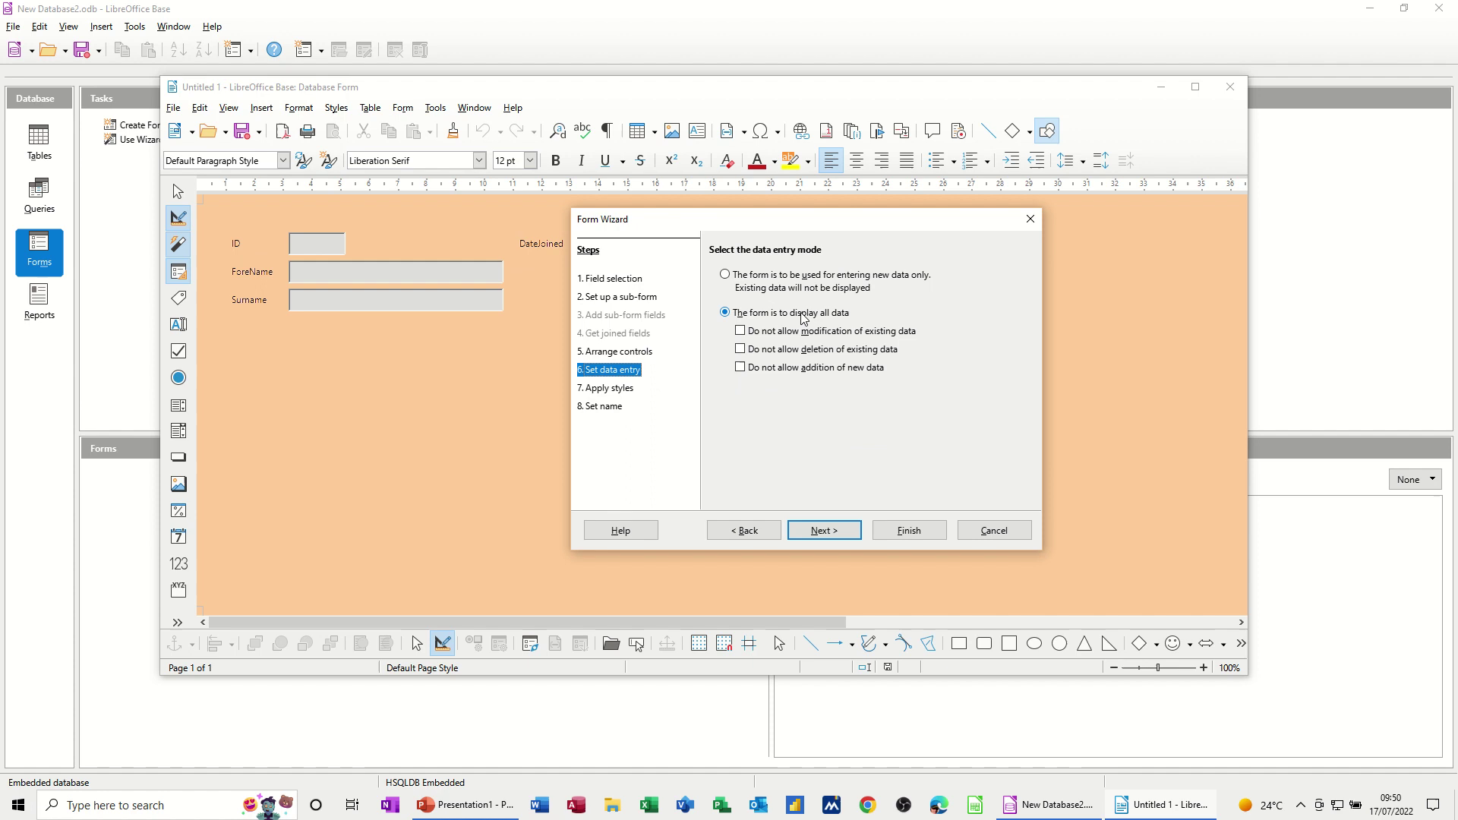
# - Preview several form styles and apply the Dark style
pyautogui.click(824, 530)
pyautogui.click(752, 305)
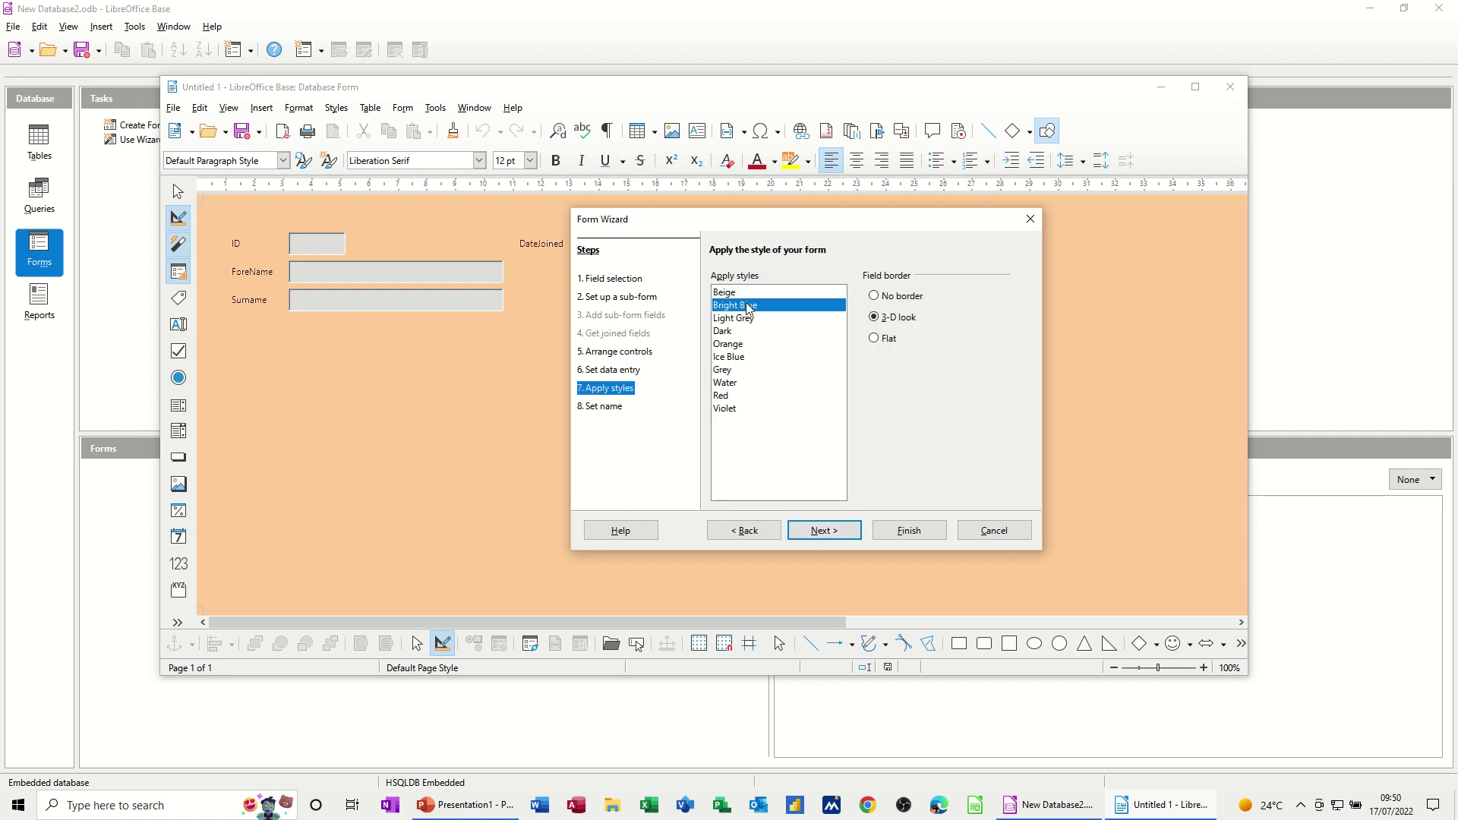
pyautogui.click(749, 319)
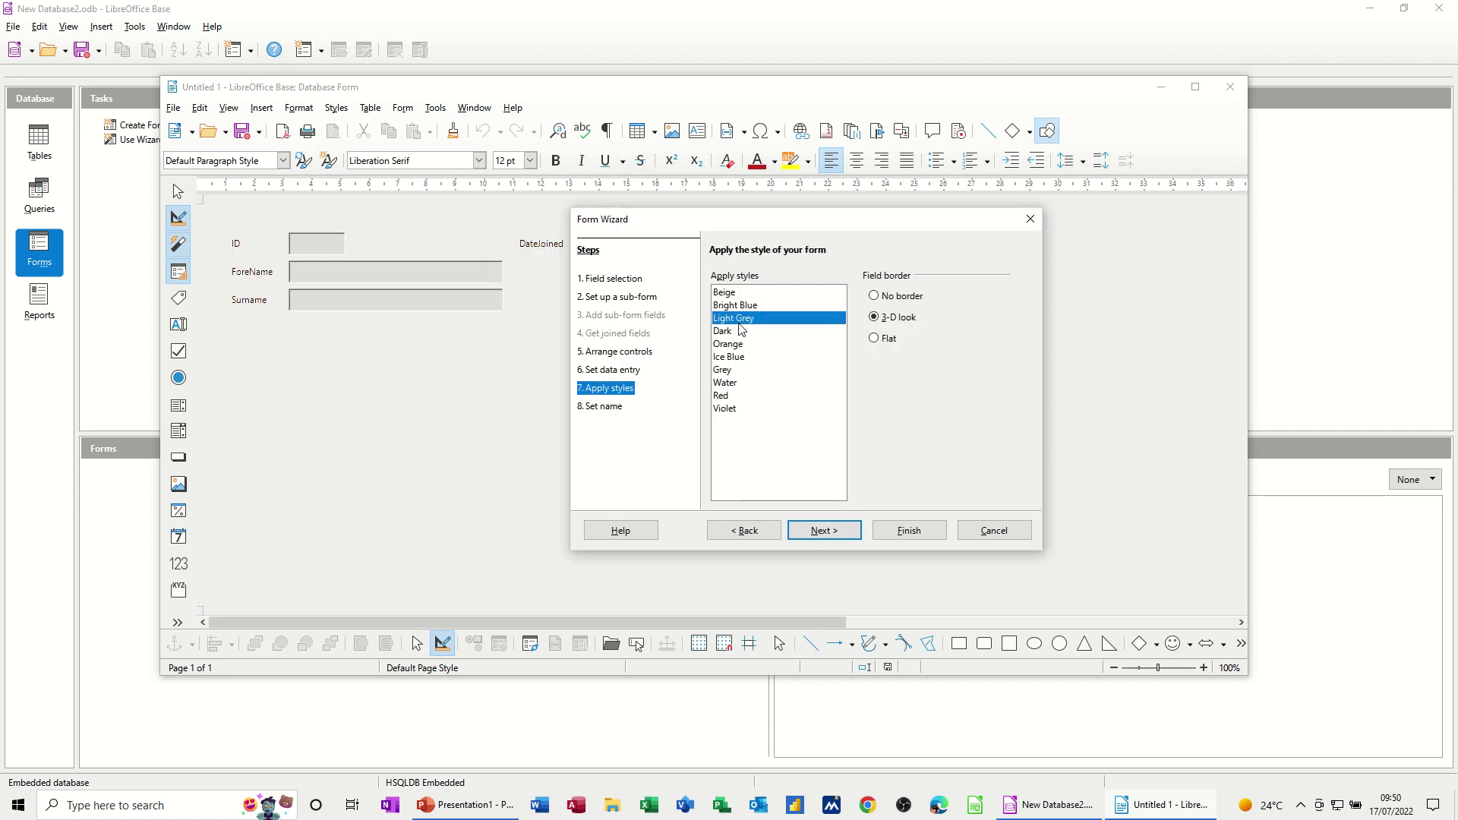
pyautogui.click(733, 331)
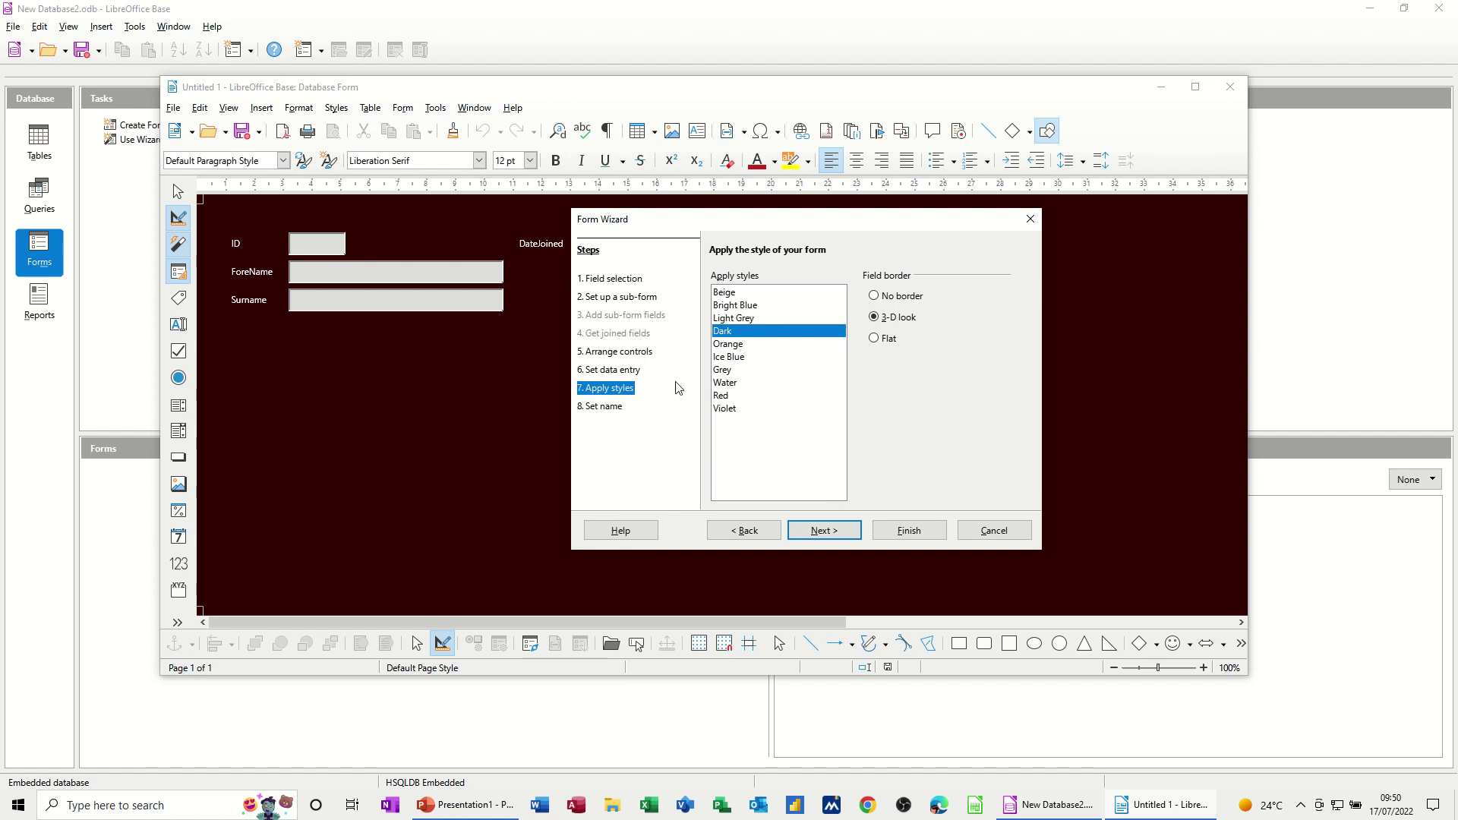
pyautogui.click(726, 346)
pyautogui.click(730, 333)
# - Name the form FrmTblCustomer2 and finish the wizard so it opens
pyautogui.click(815, 529)
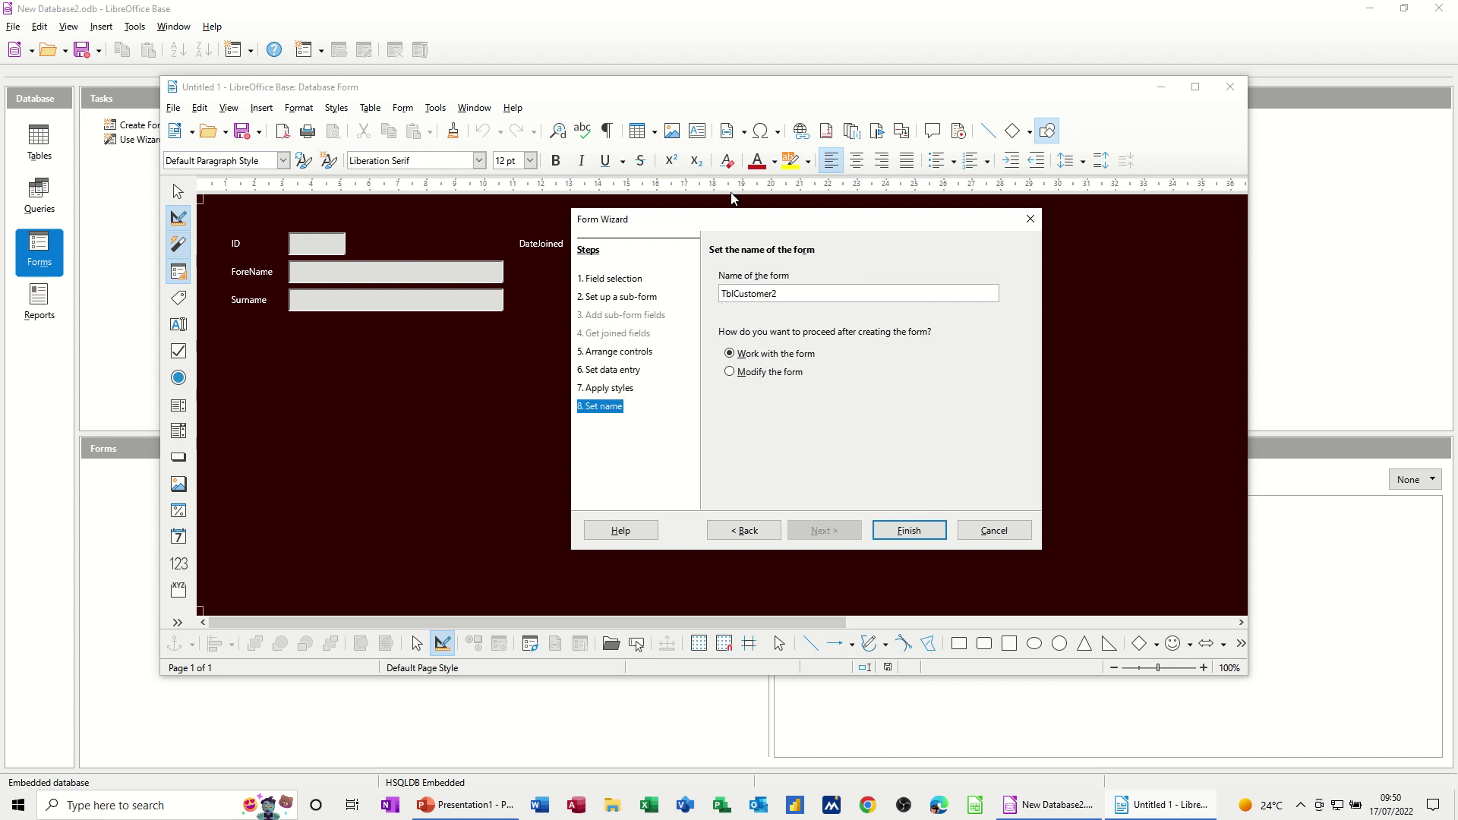
pyautogui.write('Frm')
pyautogui.click(909, 534)
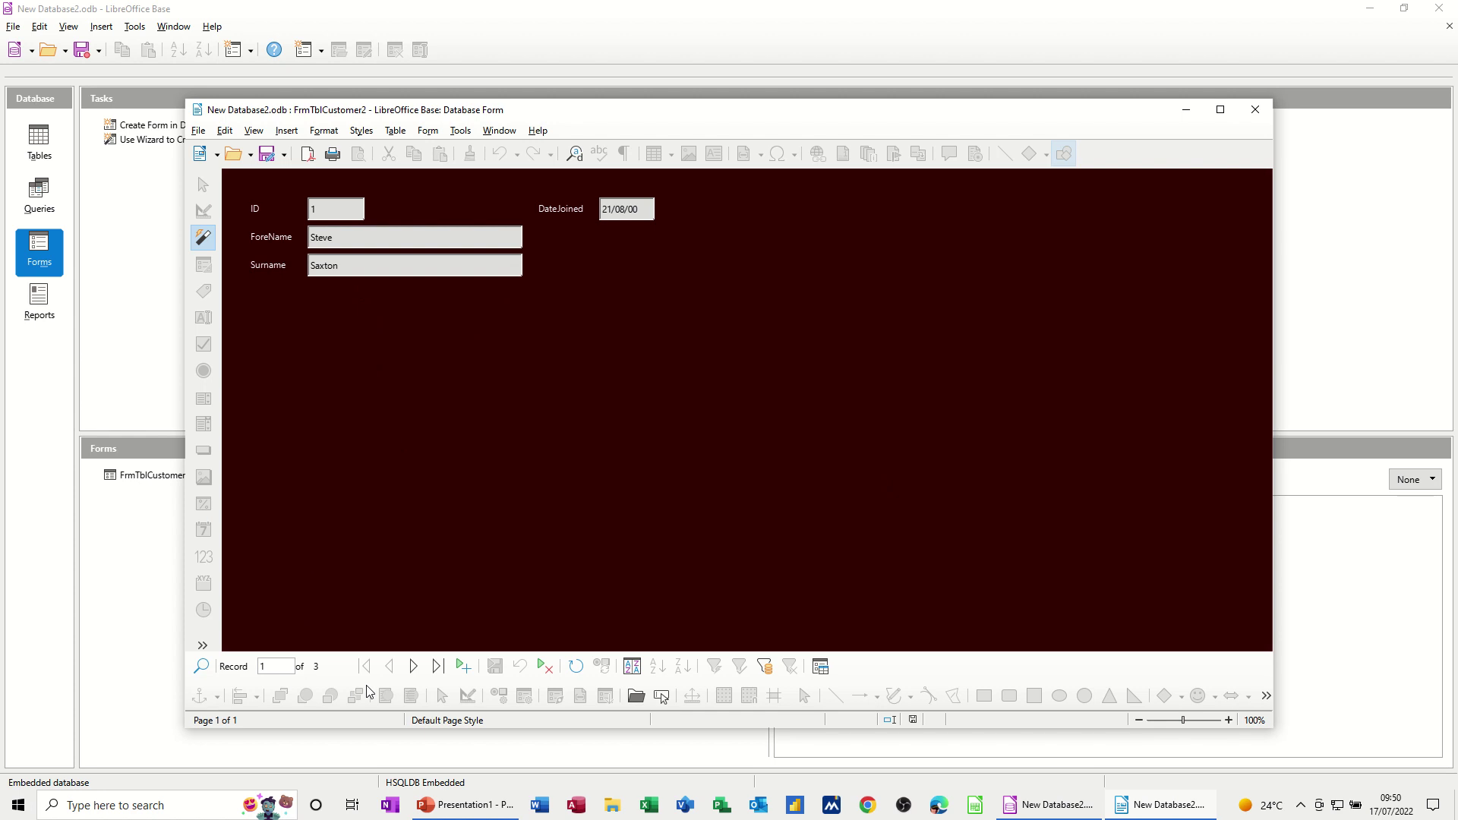
# - Enter a fourth customer, ID 4 joined 01/02/1998, as a new record and close the form
pyautogui.click(463, 667)
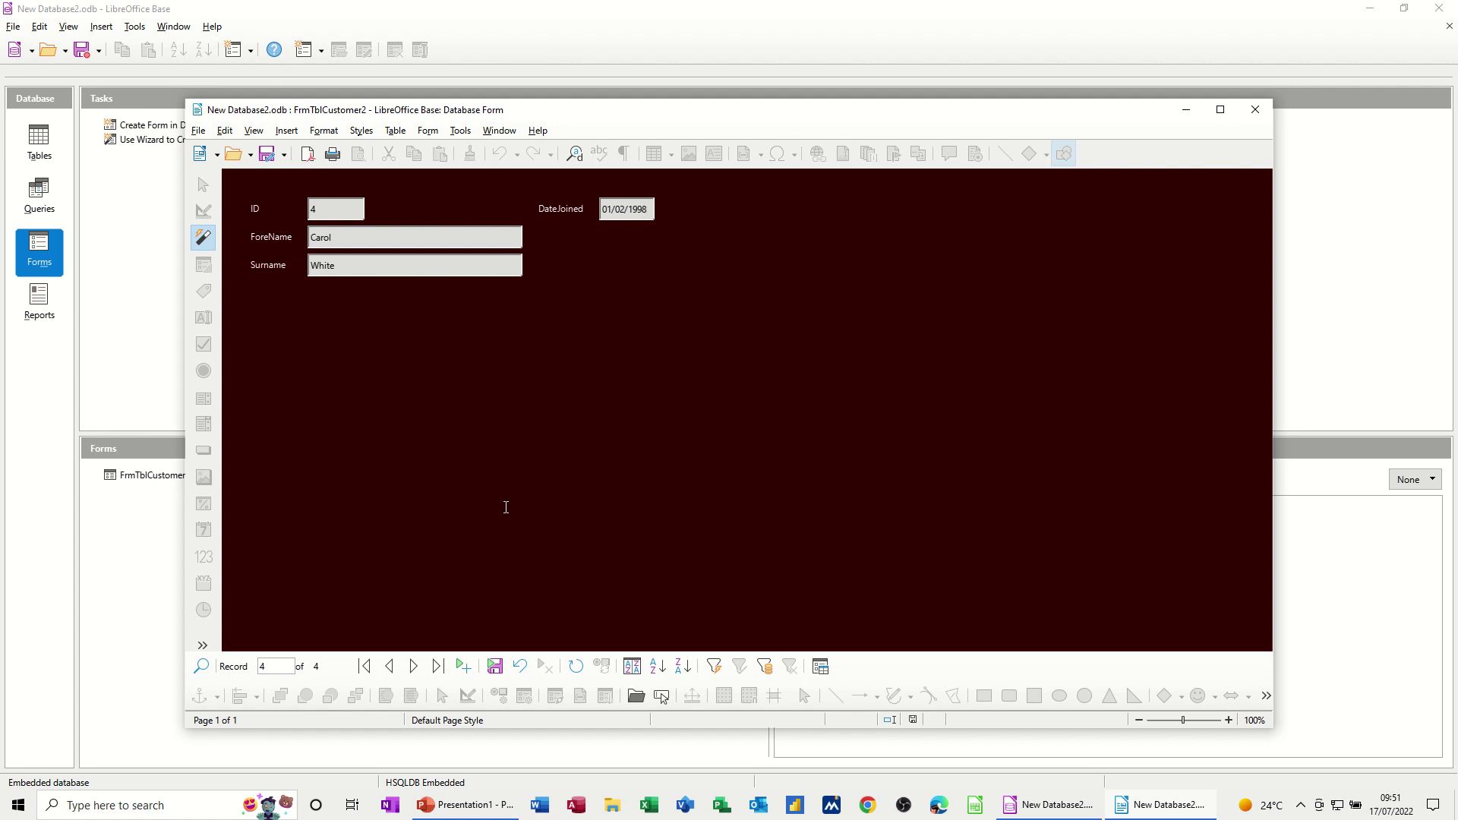
pyautogui.click(465, 668)
pyautogui.click(1254, 109)
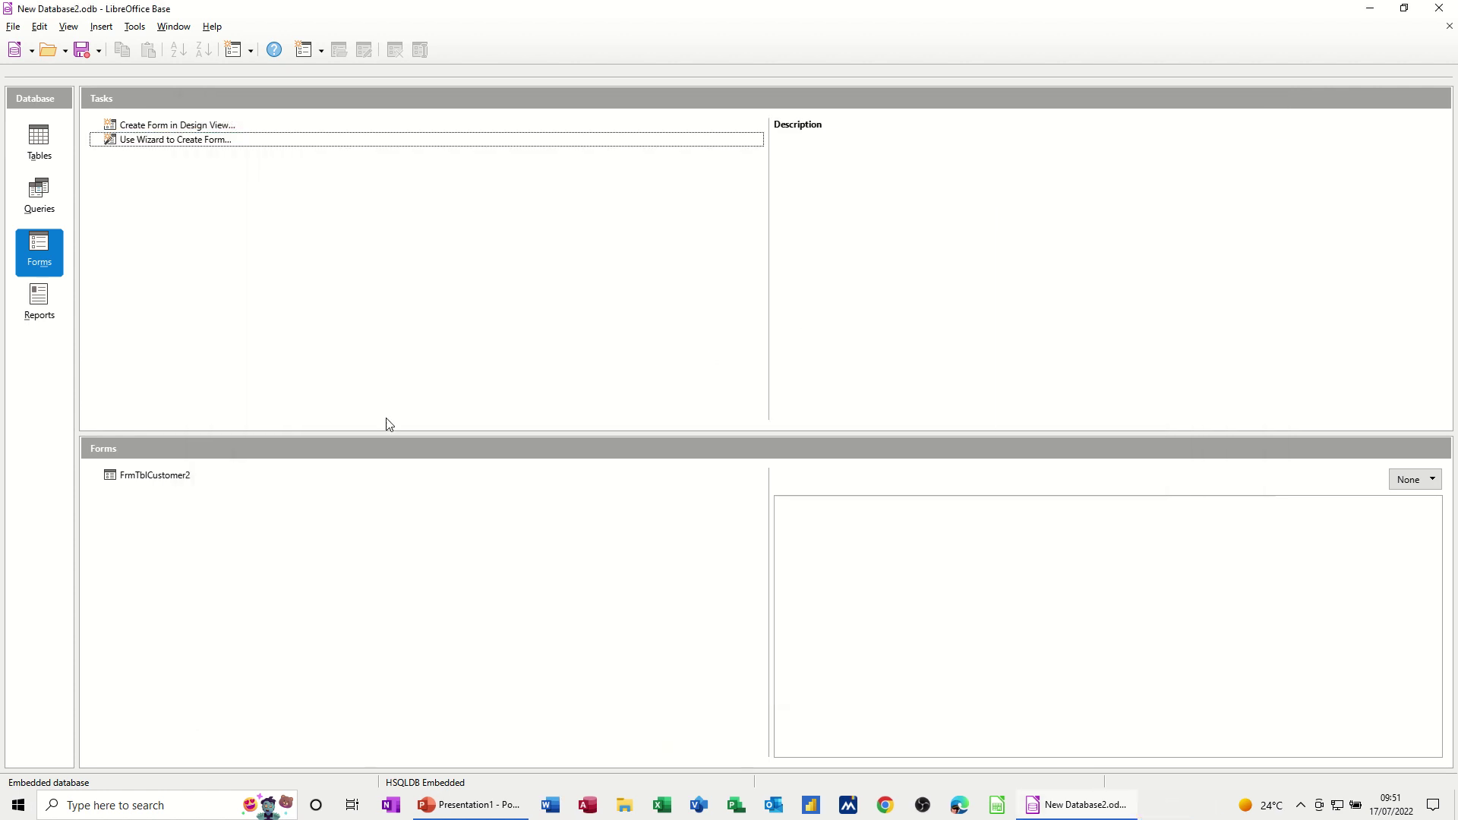
# - Reopen the FrmTblCustomer2 form and close it again
pyautogui.click(138, 478)
pyautogui.doubleClick(138, 478)
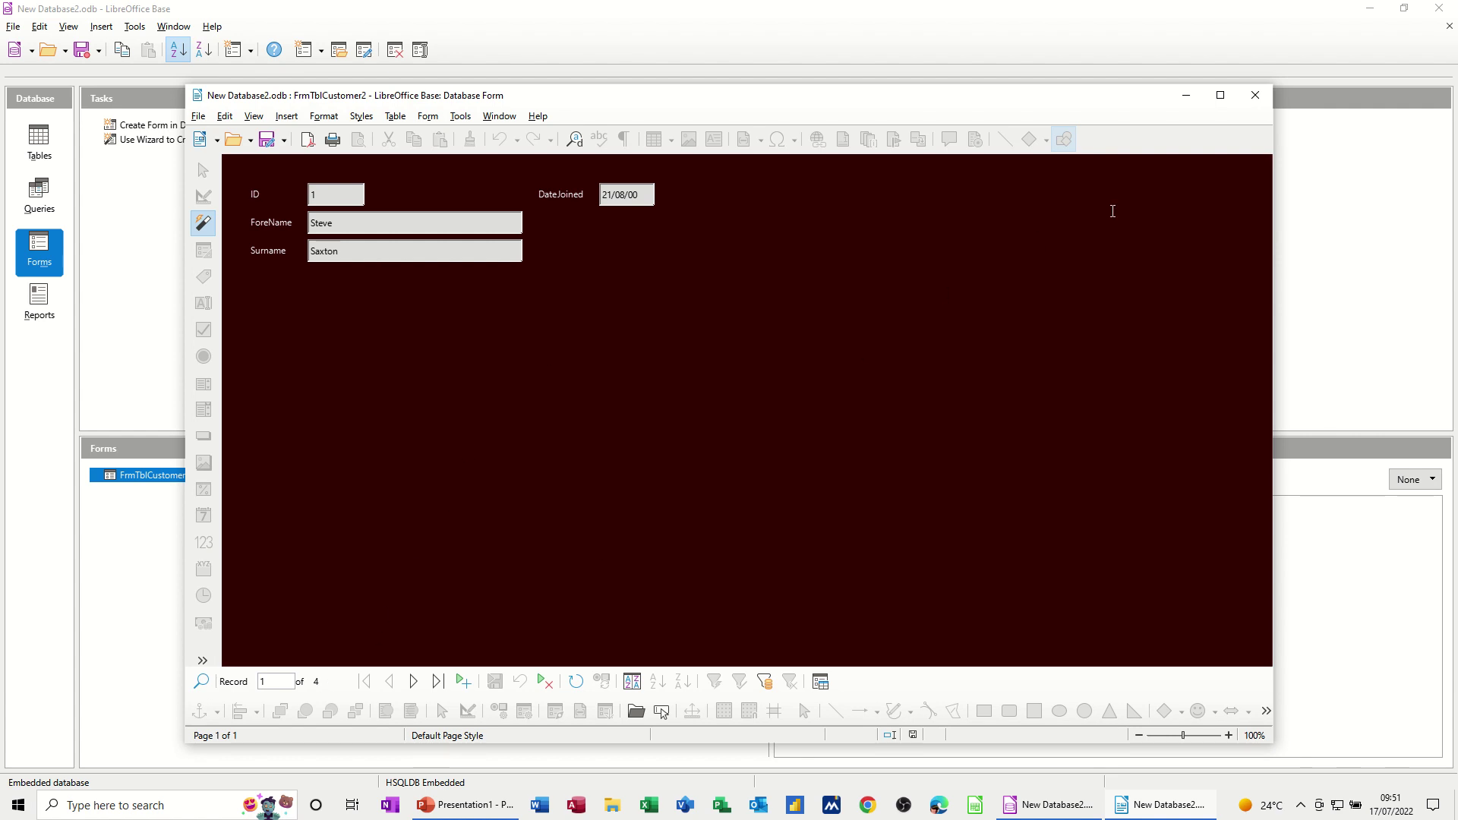
pyautogui.click(1255, 95)
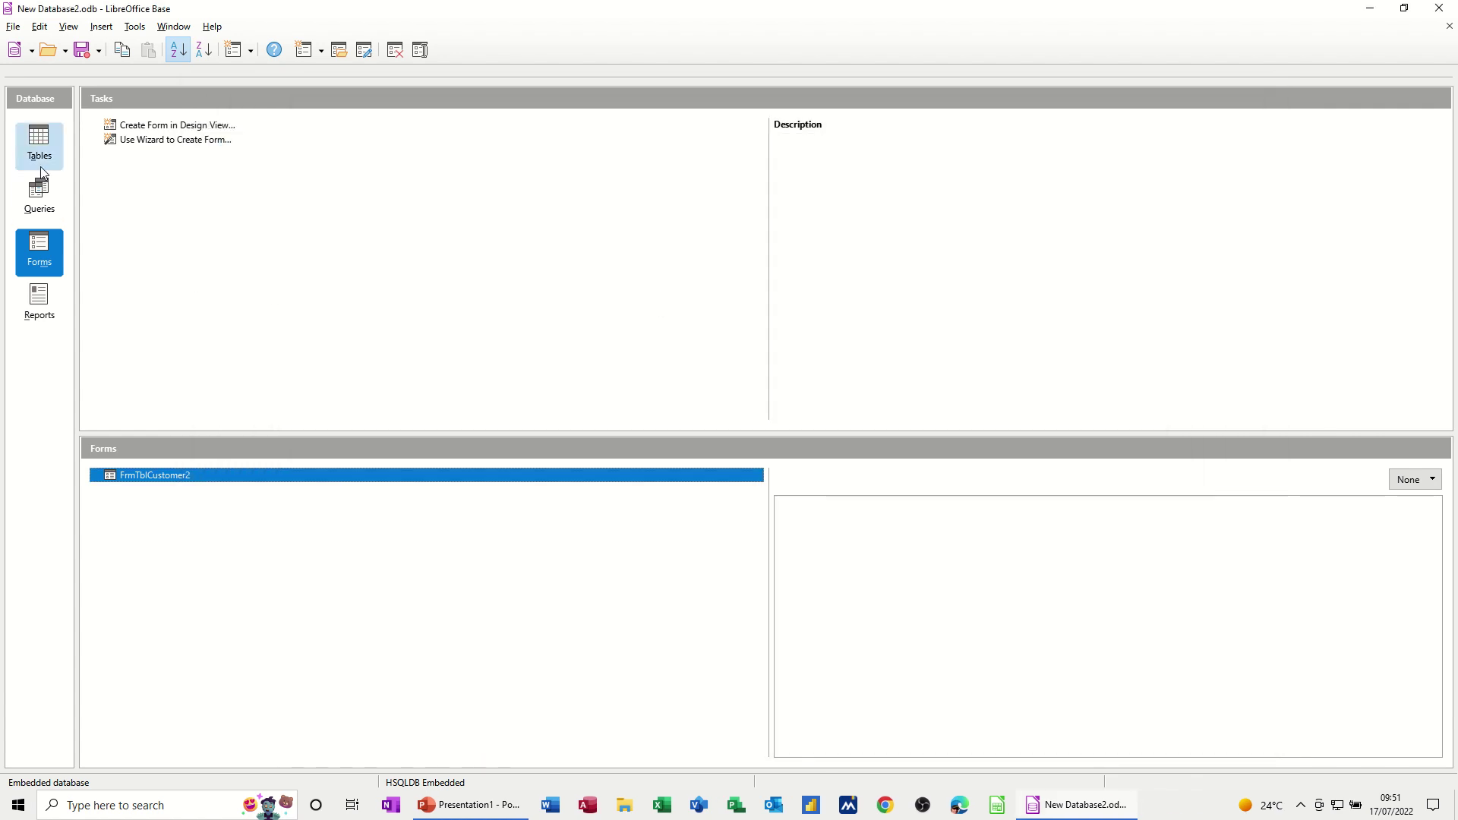
# - Open TblCustomer2 to verify all four customer records, then close its data view
pyautogui.click(43, 156)
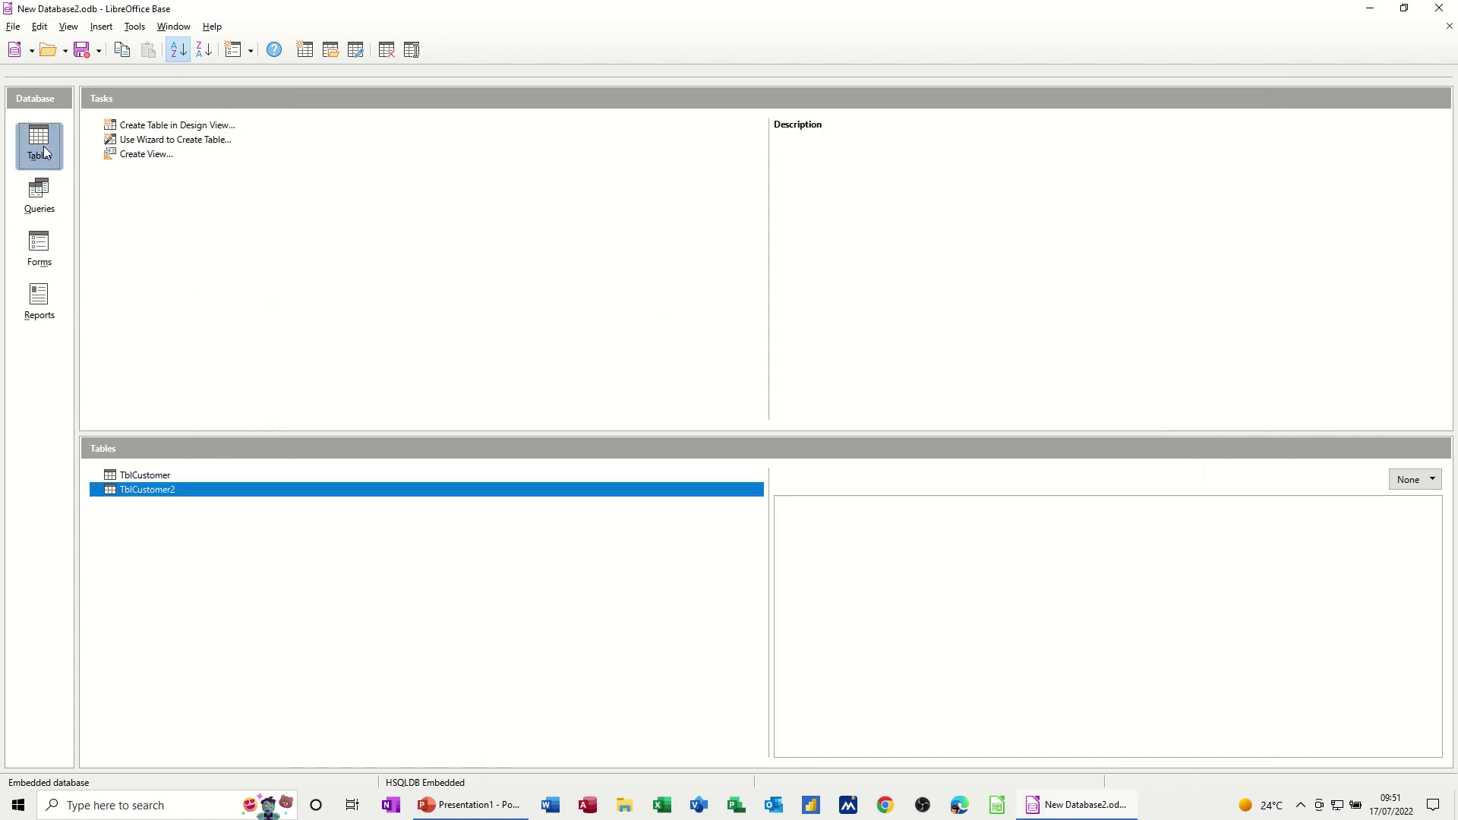
pyautogui.doubleClick(160, 490)
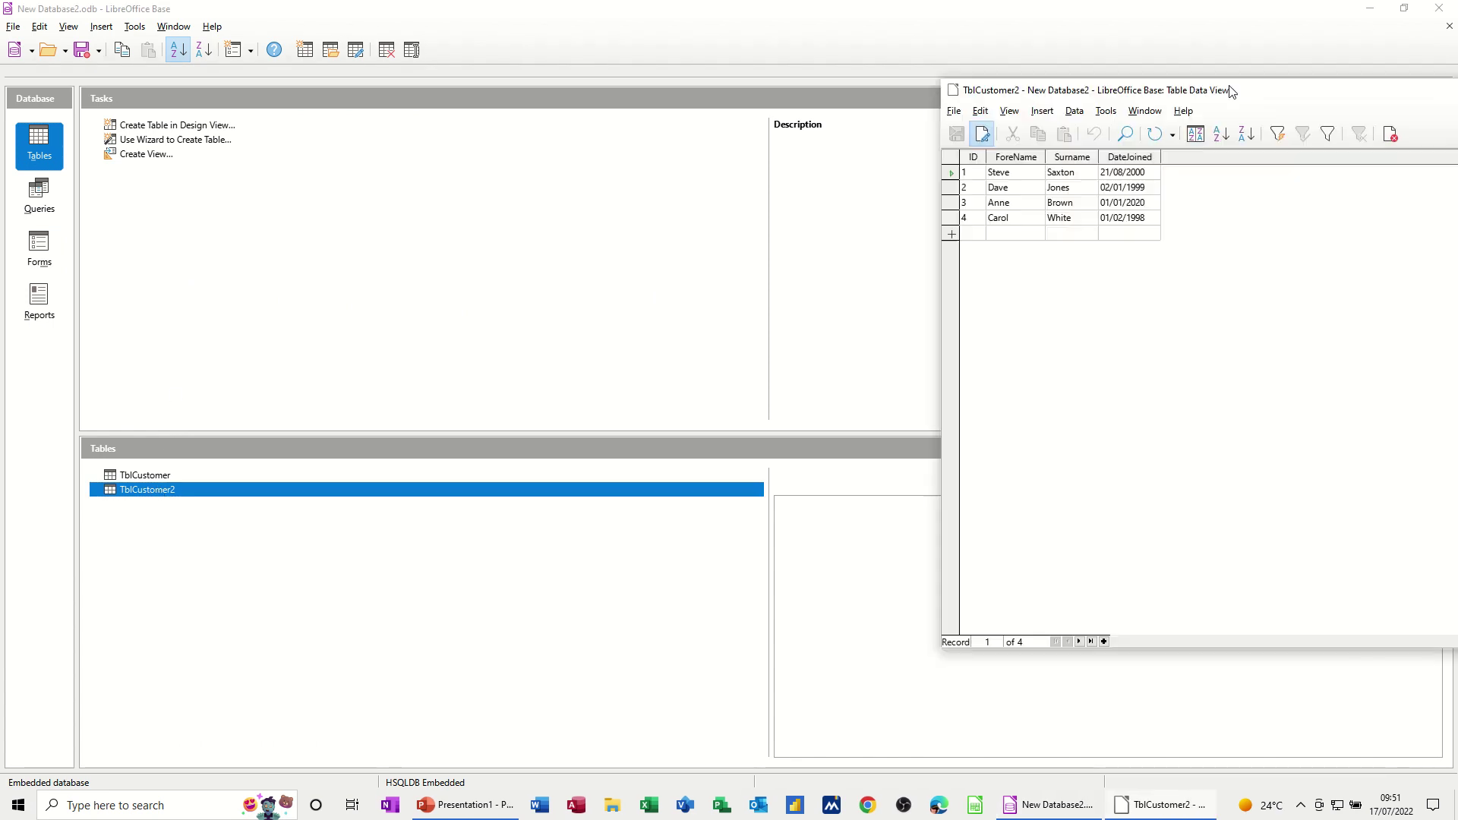
pyautogui.moveTo(1283, 77); pyautogui.dragTo(524, 88)
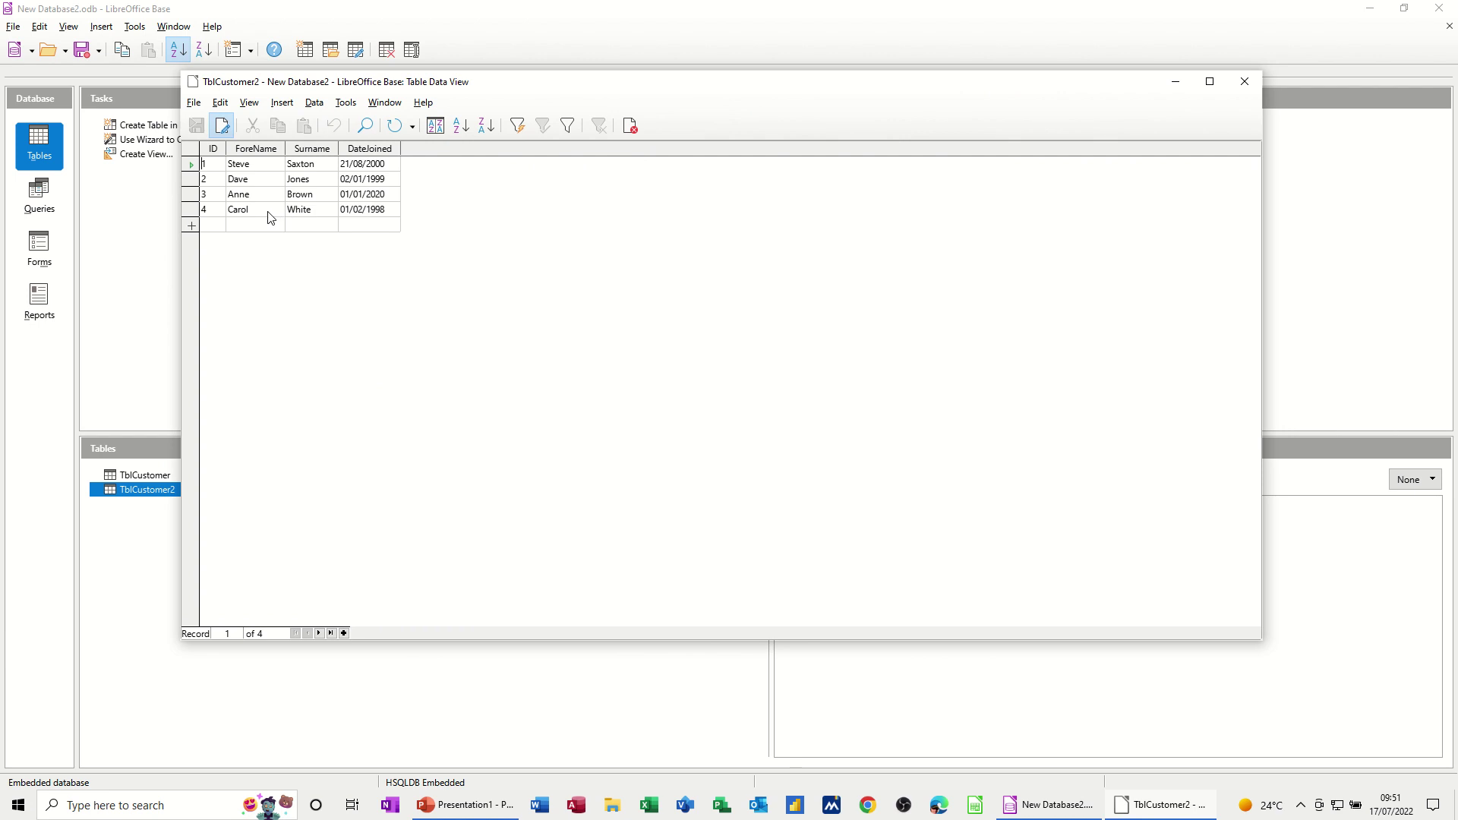
pyautogui.click(1244, 81)
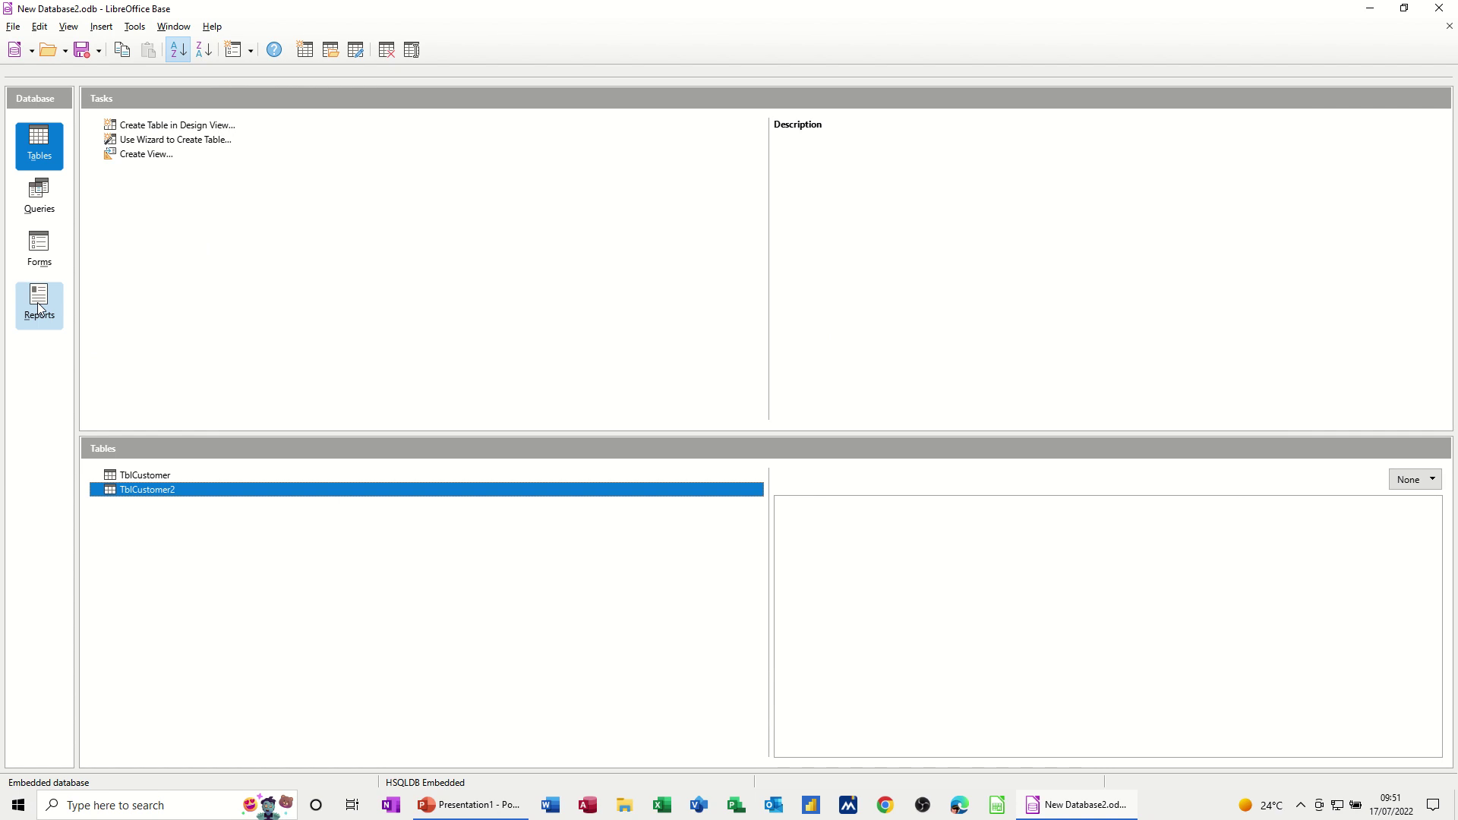
# - Start a report wizard based on the Qry 2000 query with all four fields
pyautogui.click(38, 302)
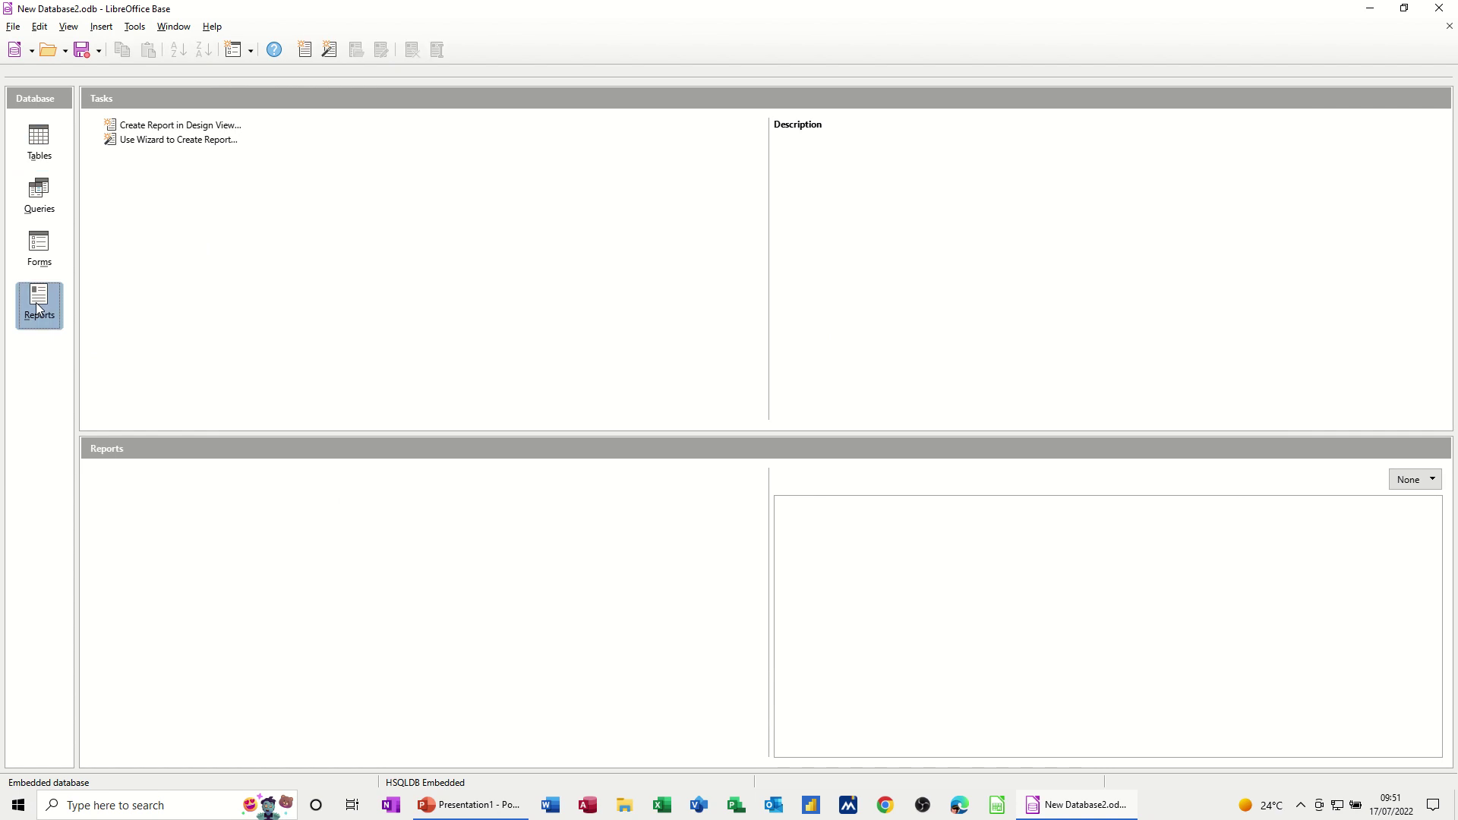
pyautogui.click(159, 141)
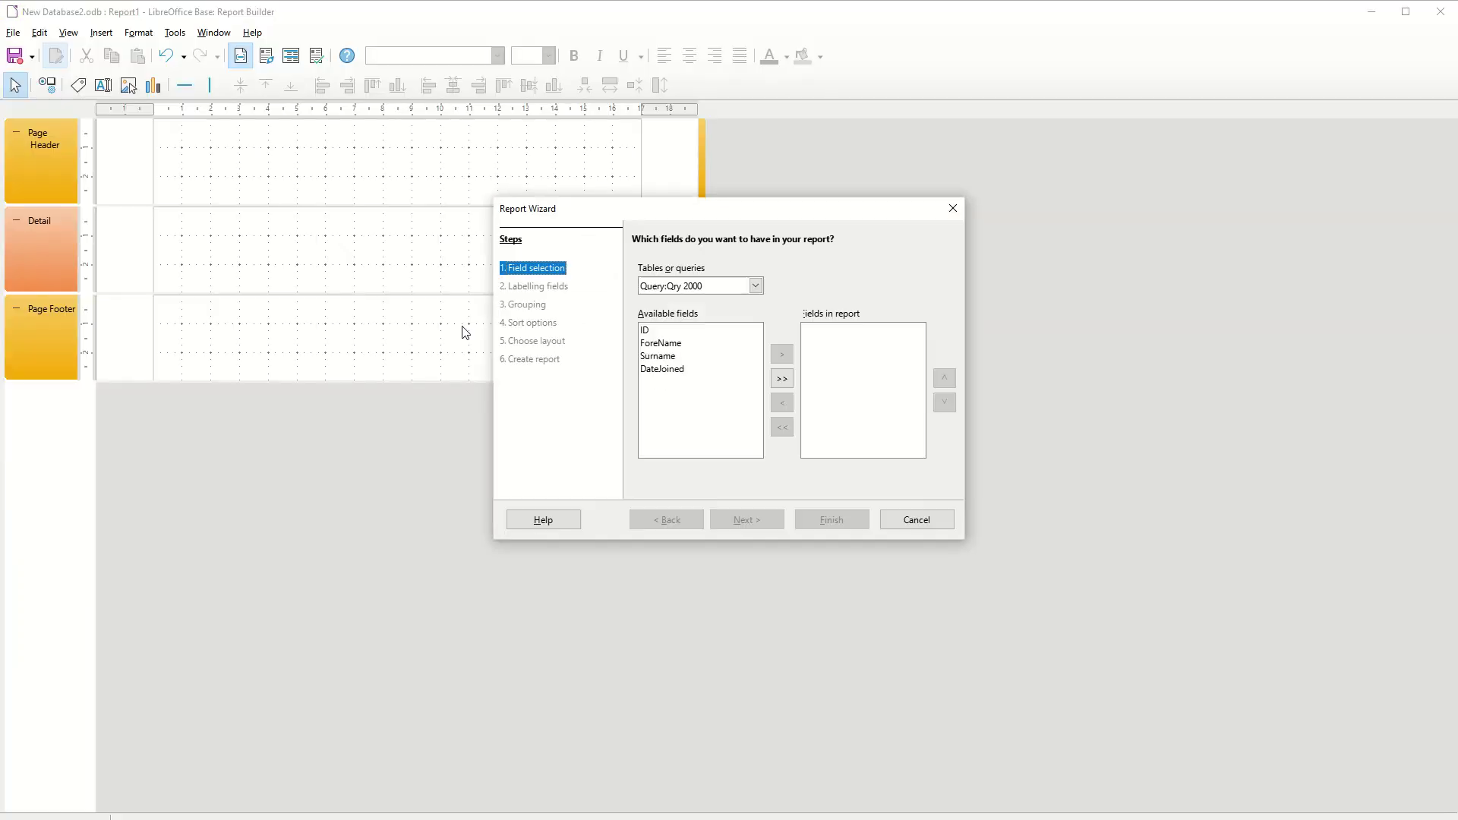
pyautogui.click(760, 289)
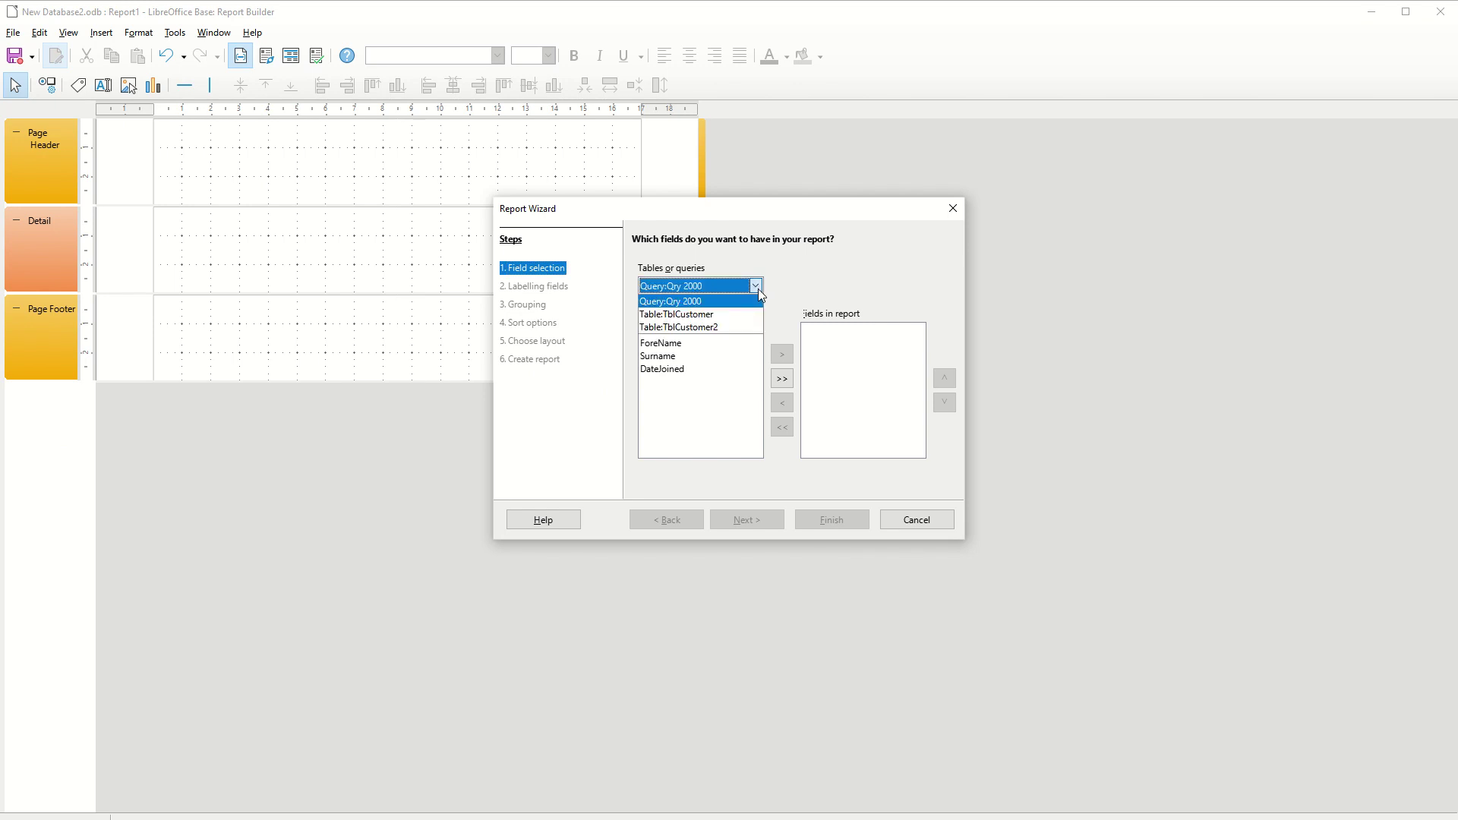
pyautogui.click(659, 303)
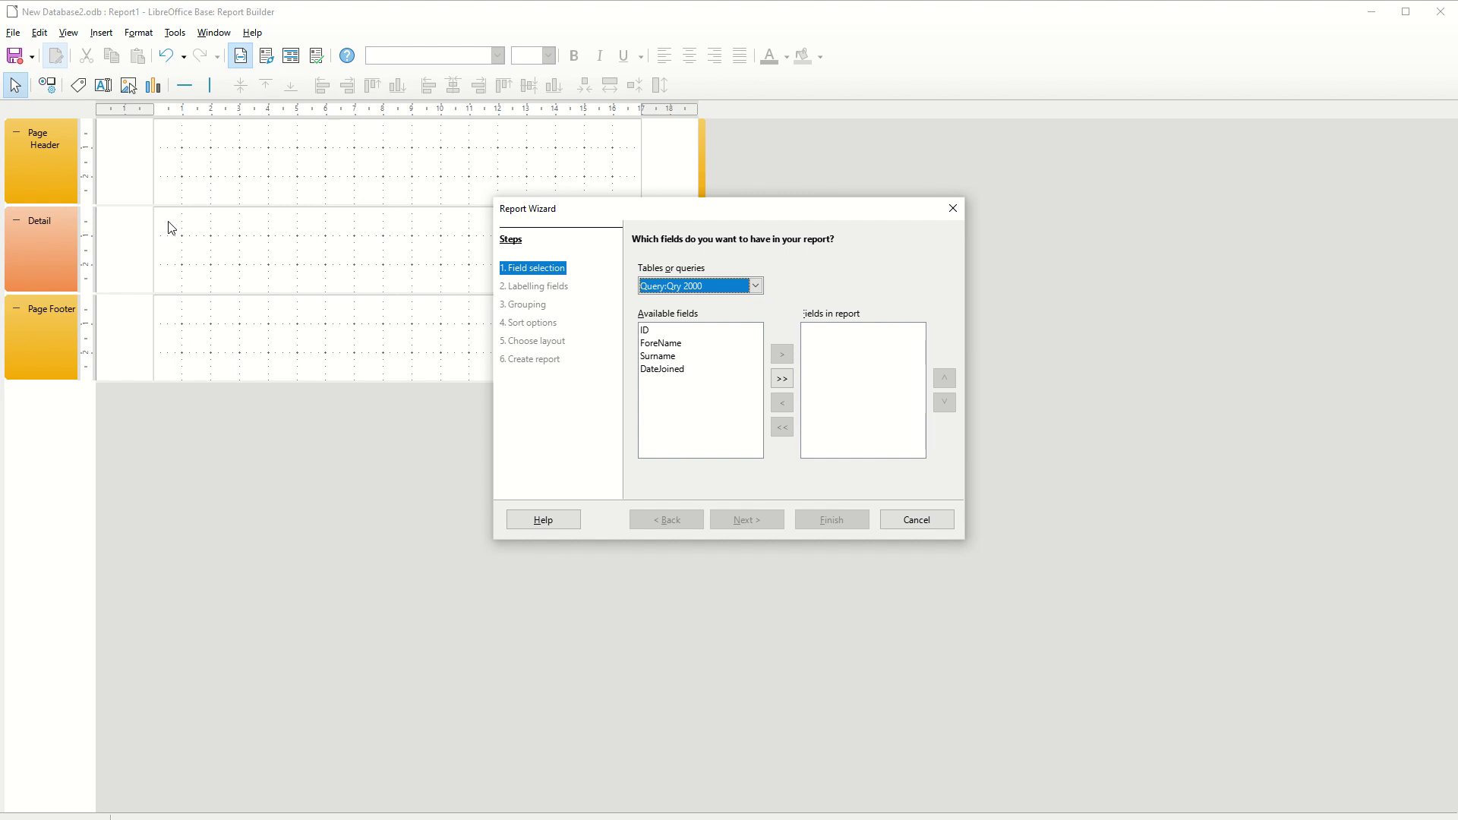
pyautogui.click(658, 337)
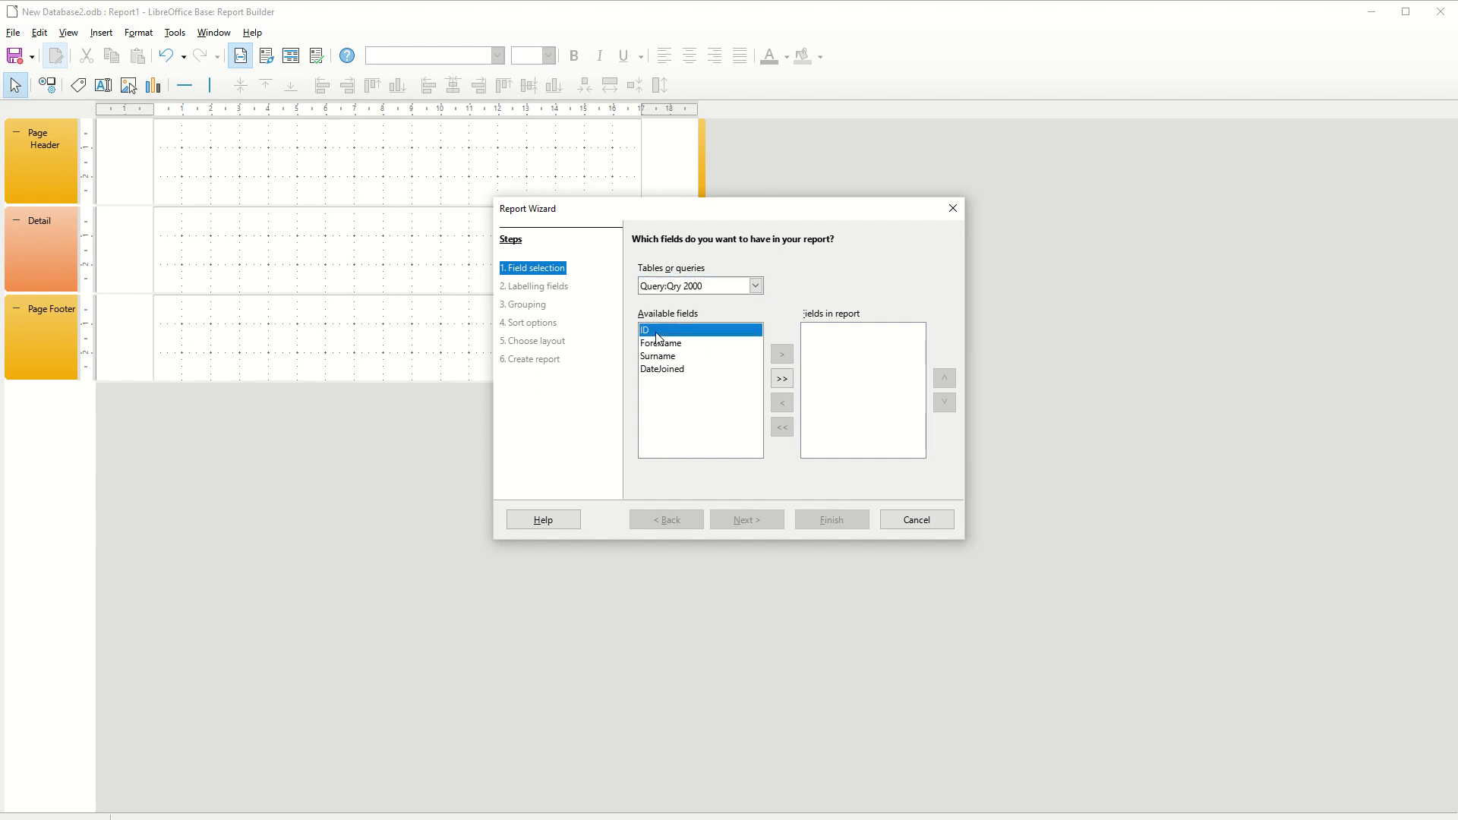
pyautogui.click(782, 378)
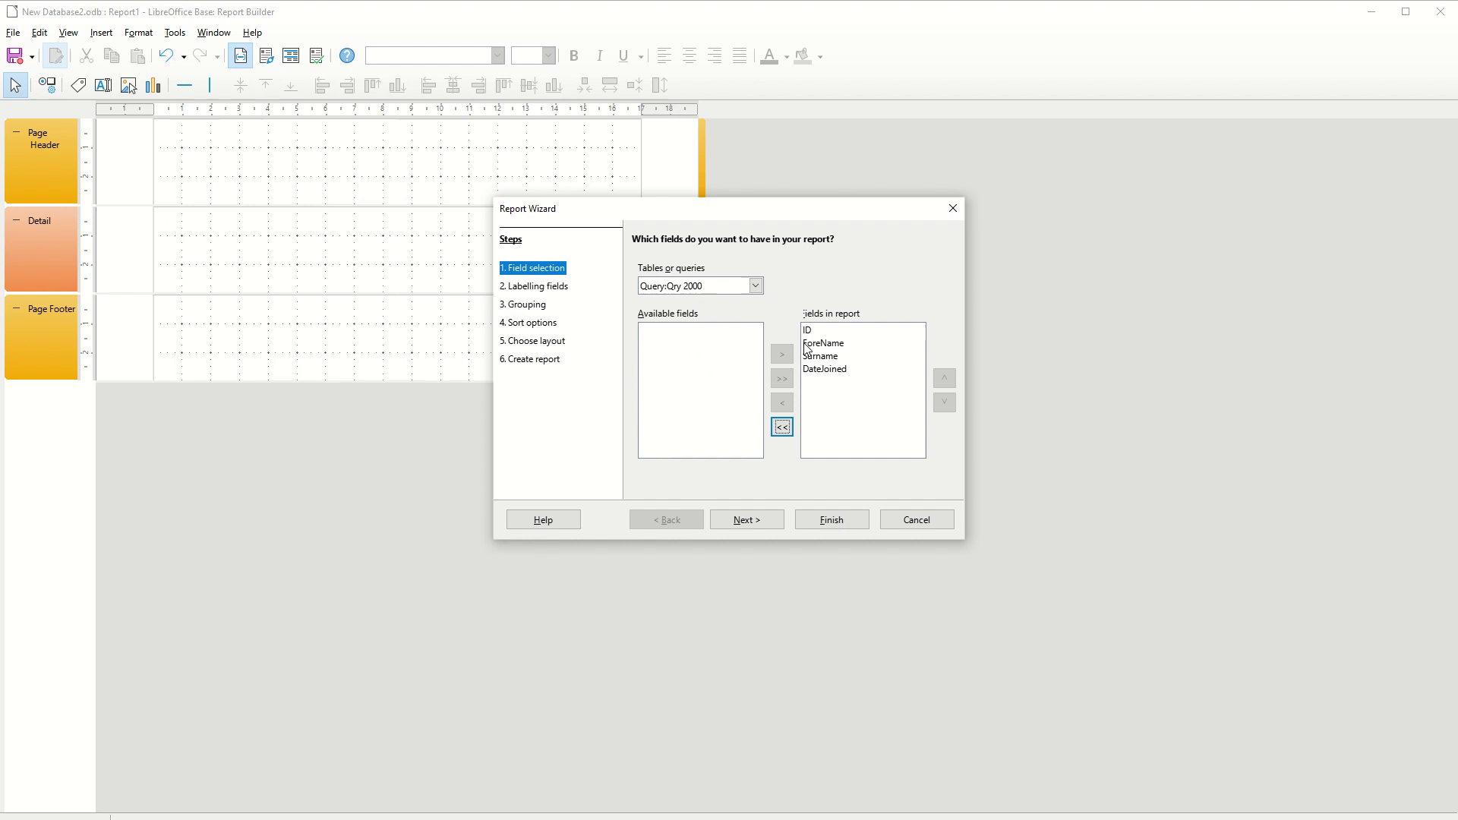
# - Skip the labelling, grouping and sorting pages, then compare the columnar report layouts
pyautogui.click(744, 531)
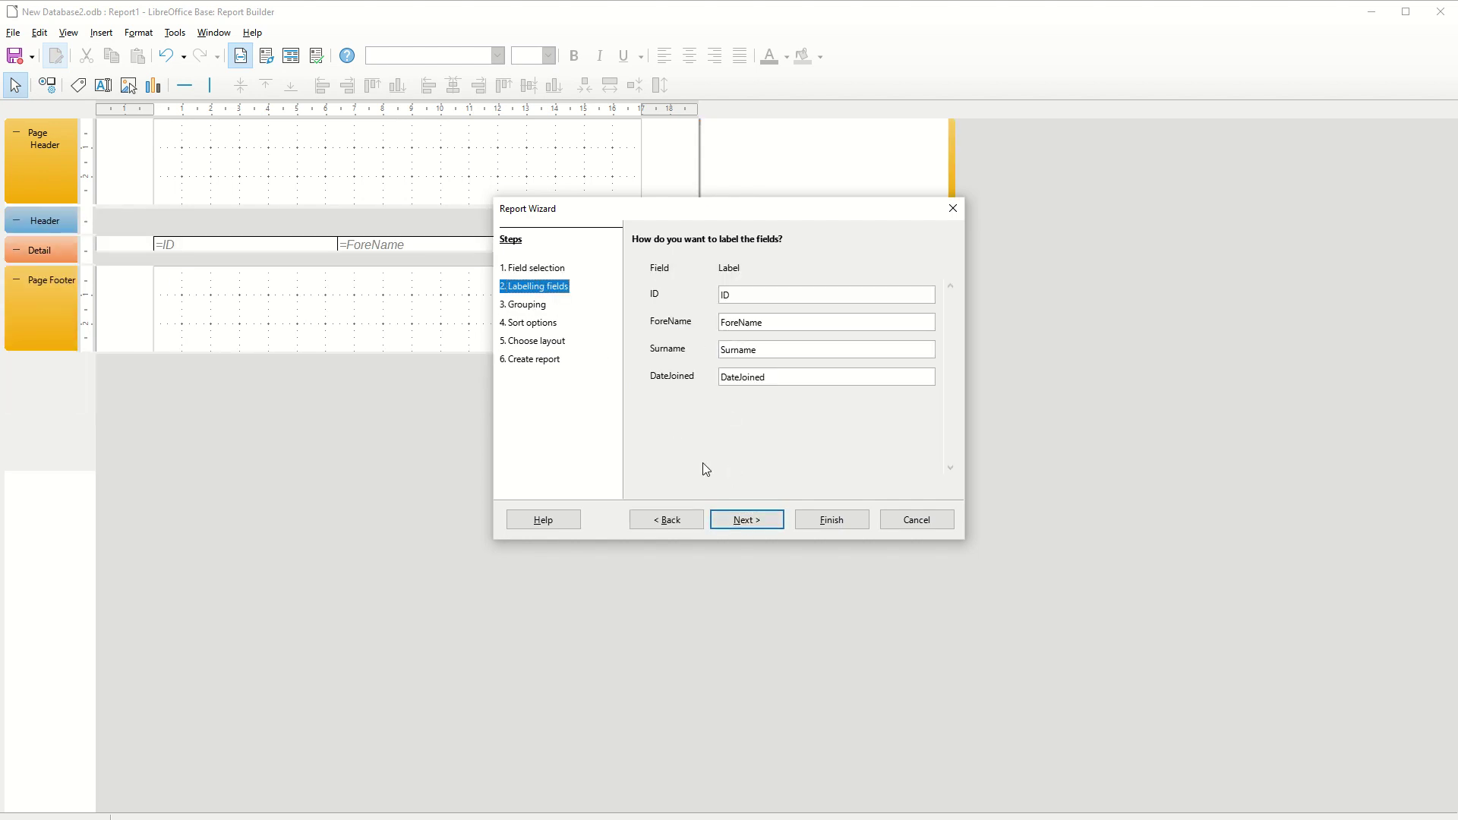
pyautogui.click(737, 522)
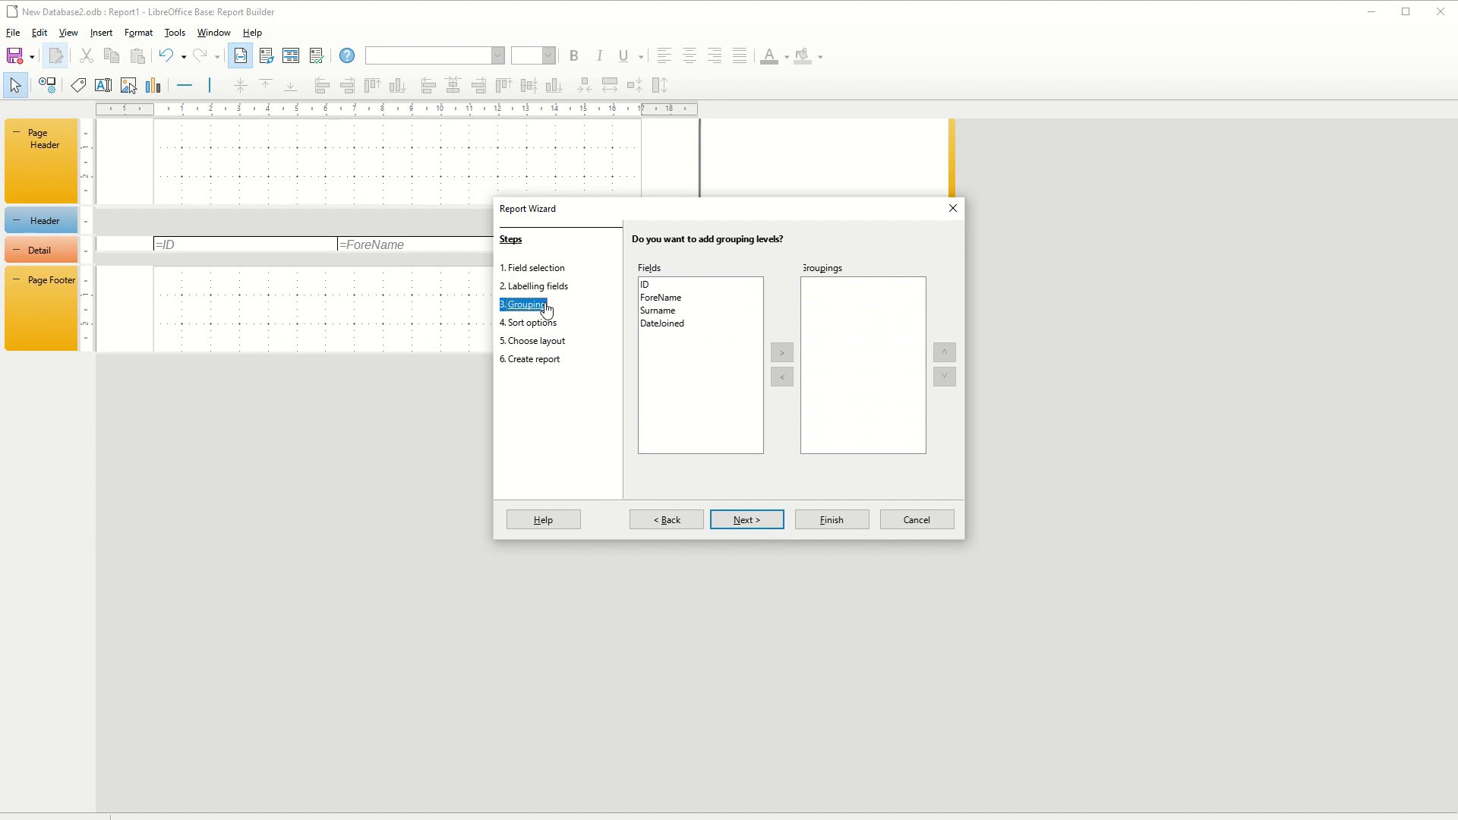
pyautogui.click(751, 526)
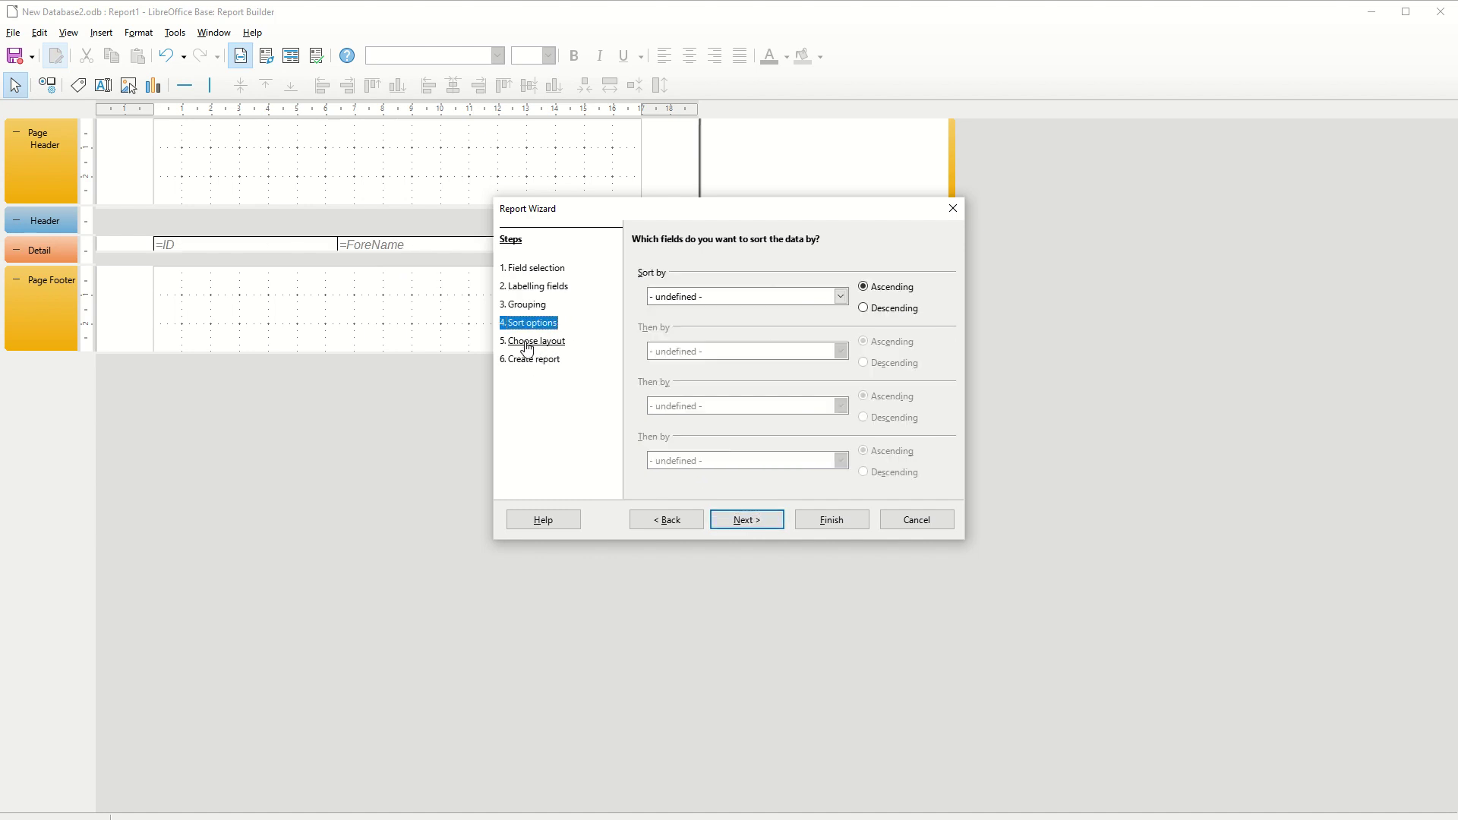
pyautogui.click(747, 527)
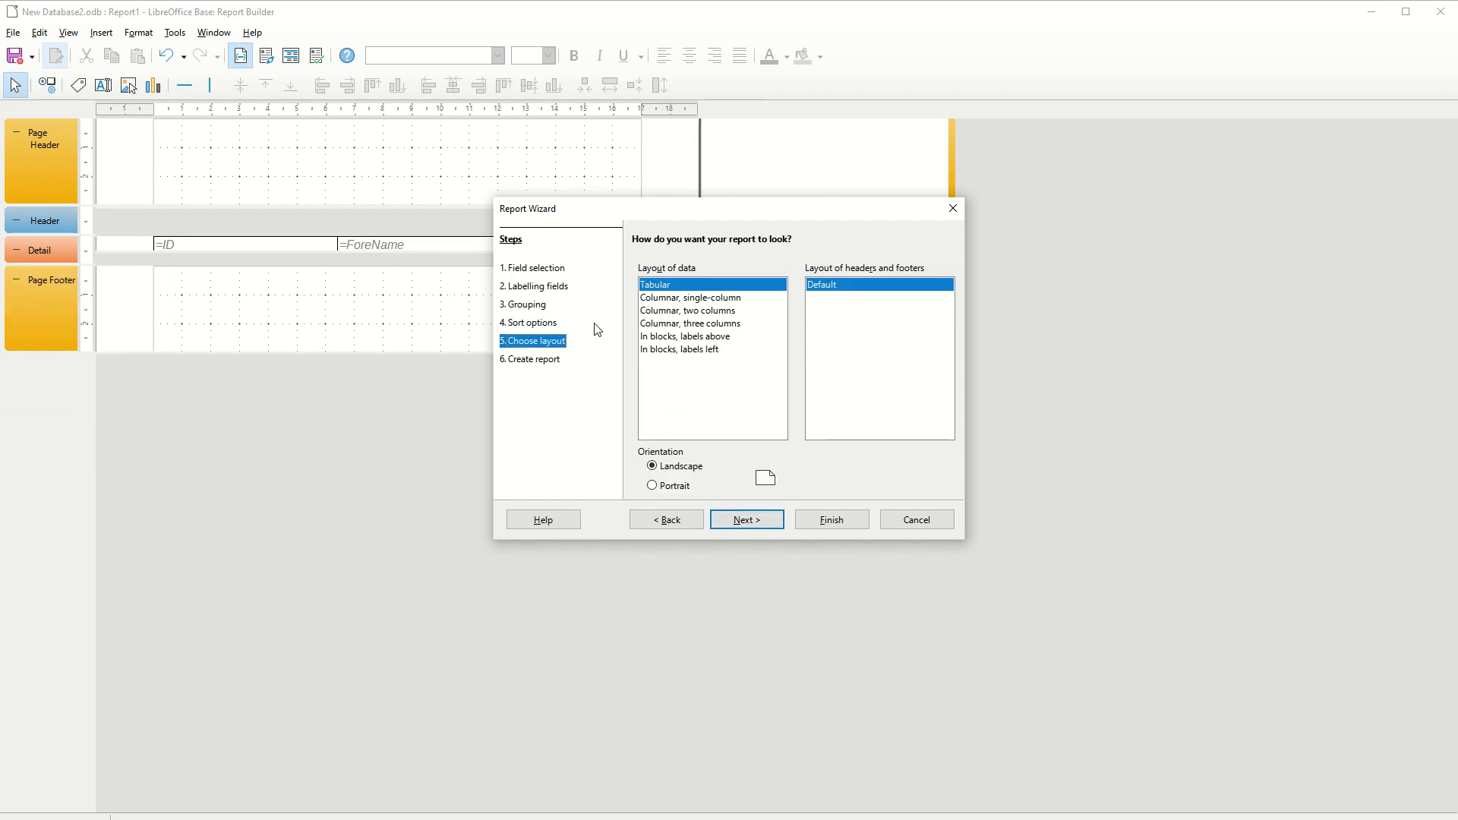
pyautogui.click(662, 298)
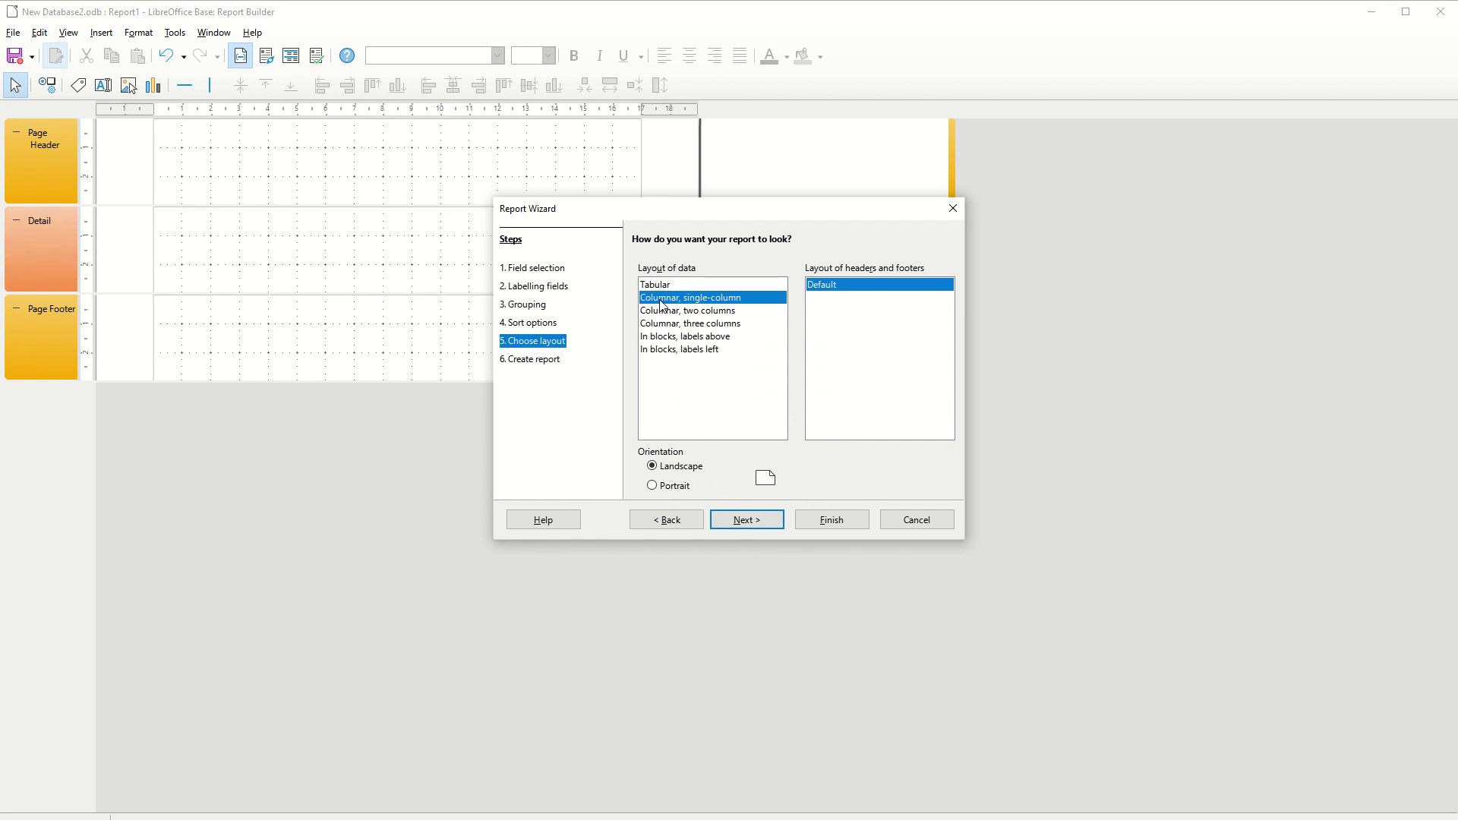
pyautogui.click(663, 311)
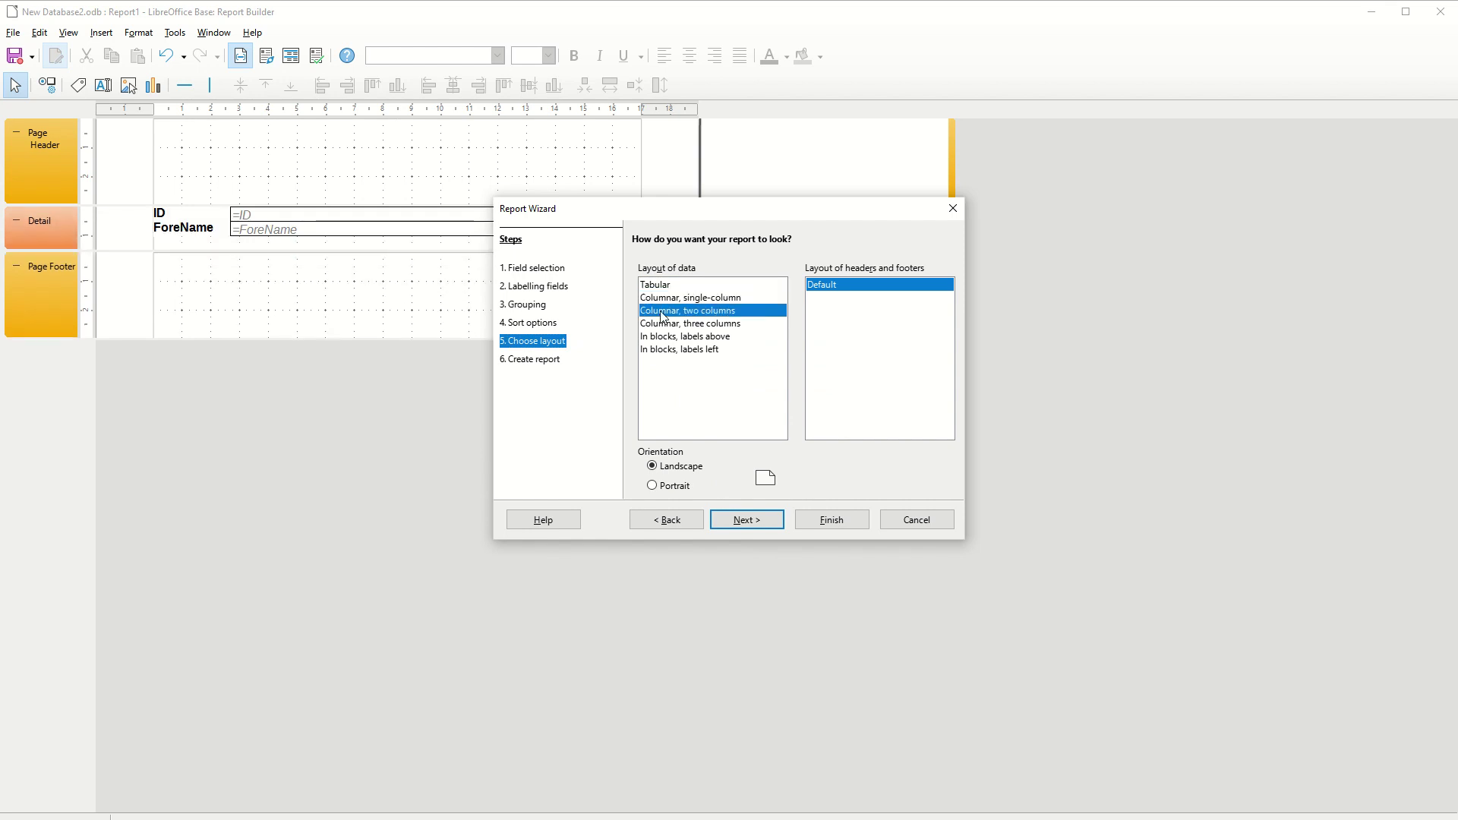
pyautogui.click(662, 322)
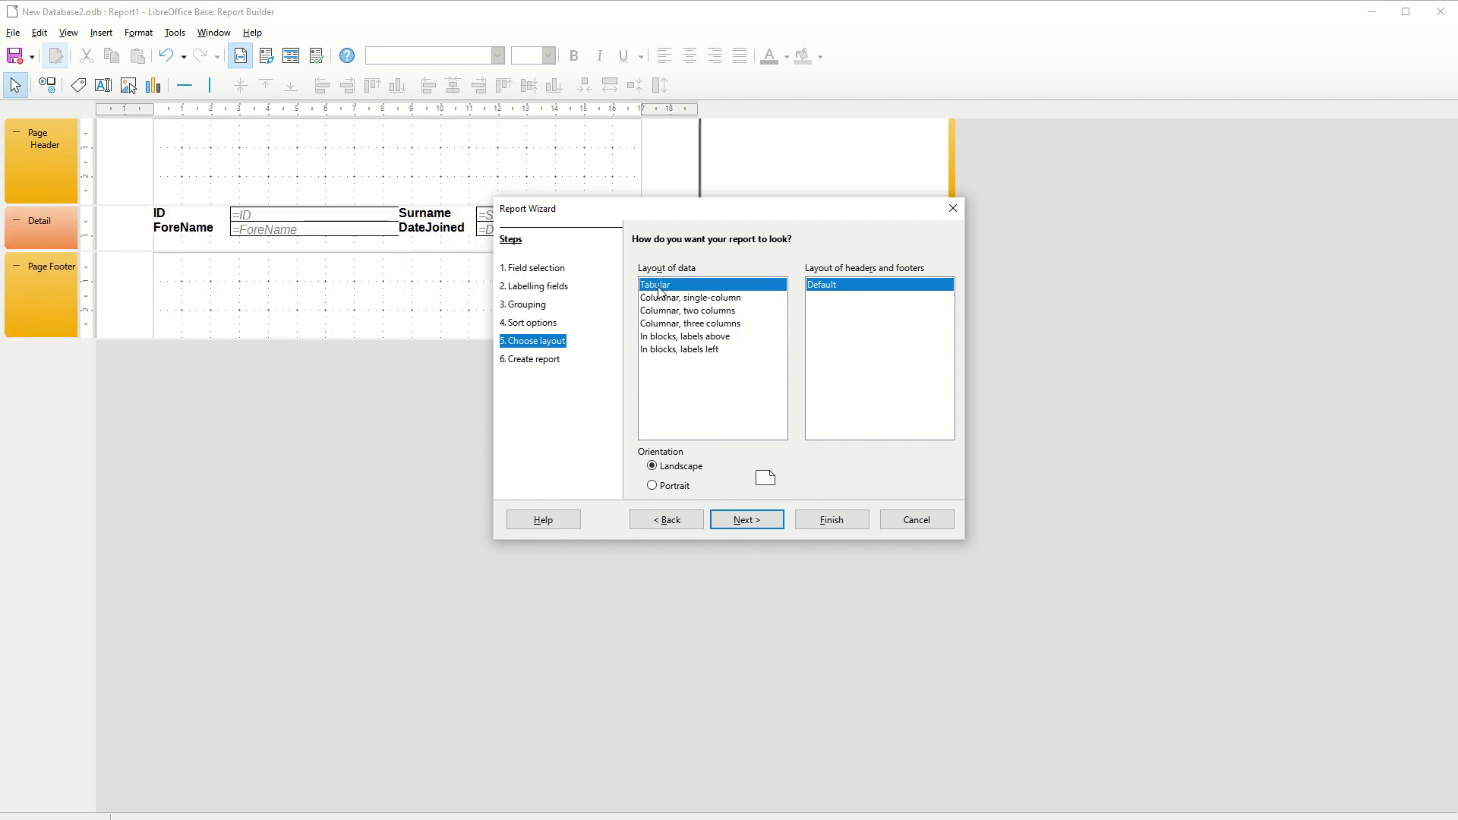
# - Change the report title to RptQry2000
pyautogui.click(736, 521)
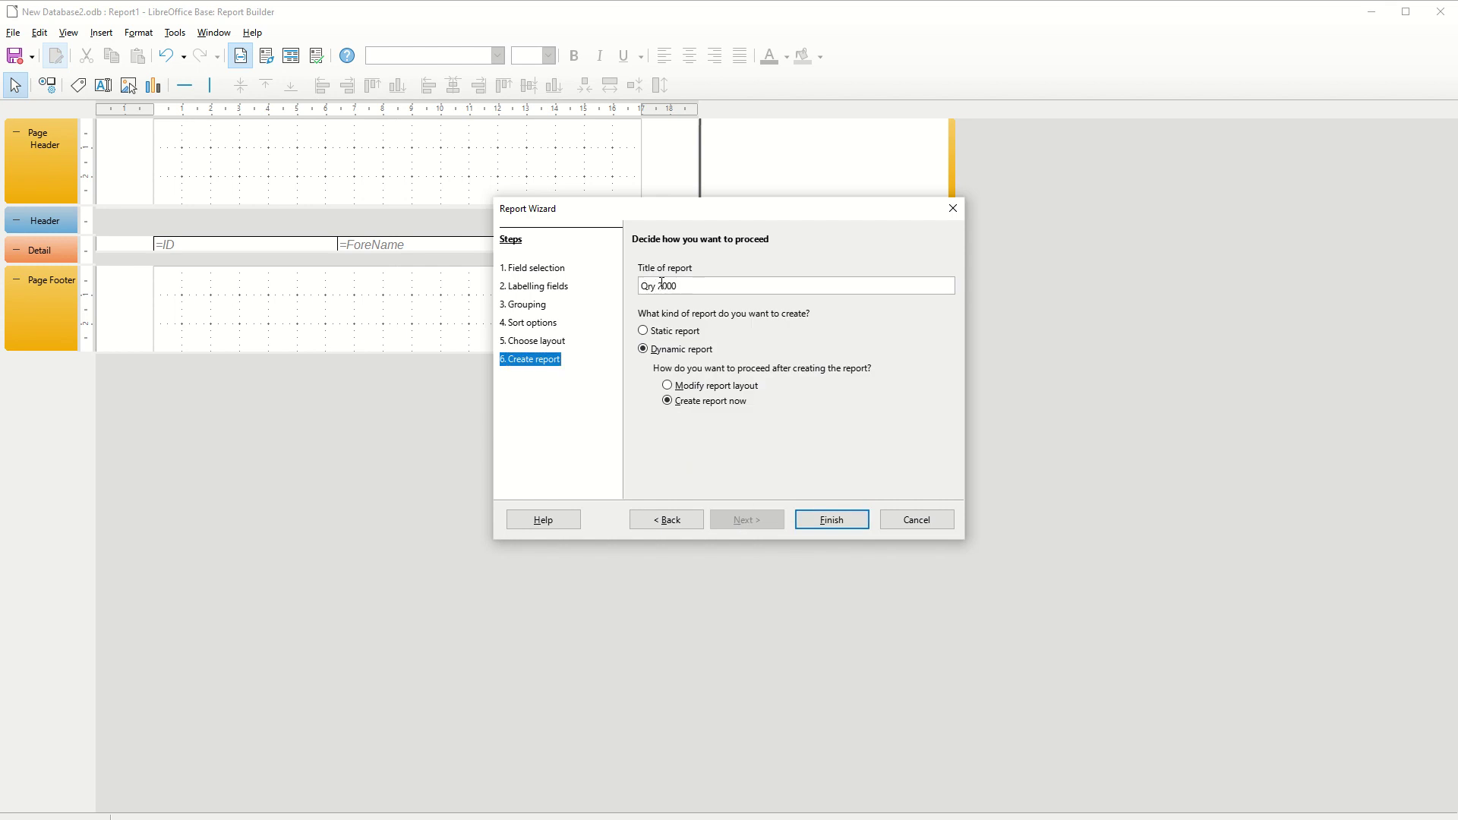
pyautogui.click(657, 286)
pyautogui.press('BackSpace')
pyautogui.write('Rpt')
# - Generate the RptQry2000 report, inspect it in Writer, then close it
pyautogui.click(821, 525)
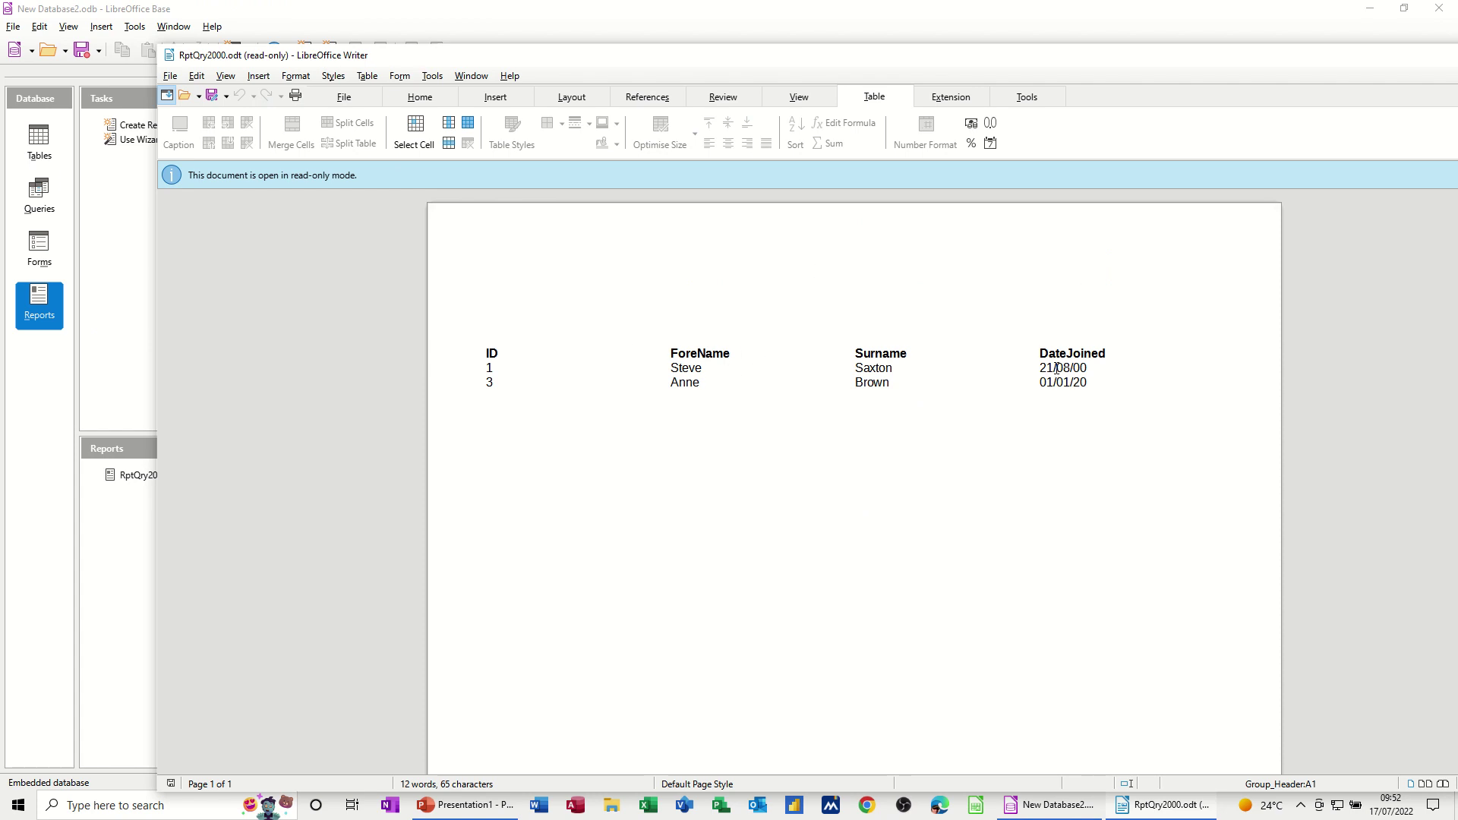
pyautogui.moveTo(657, 59); pyautogui.dragTo(556, 48)
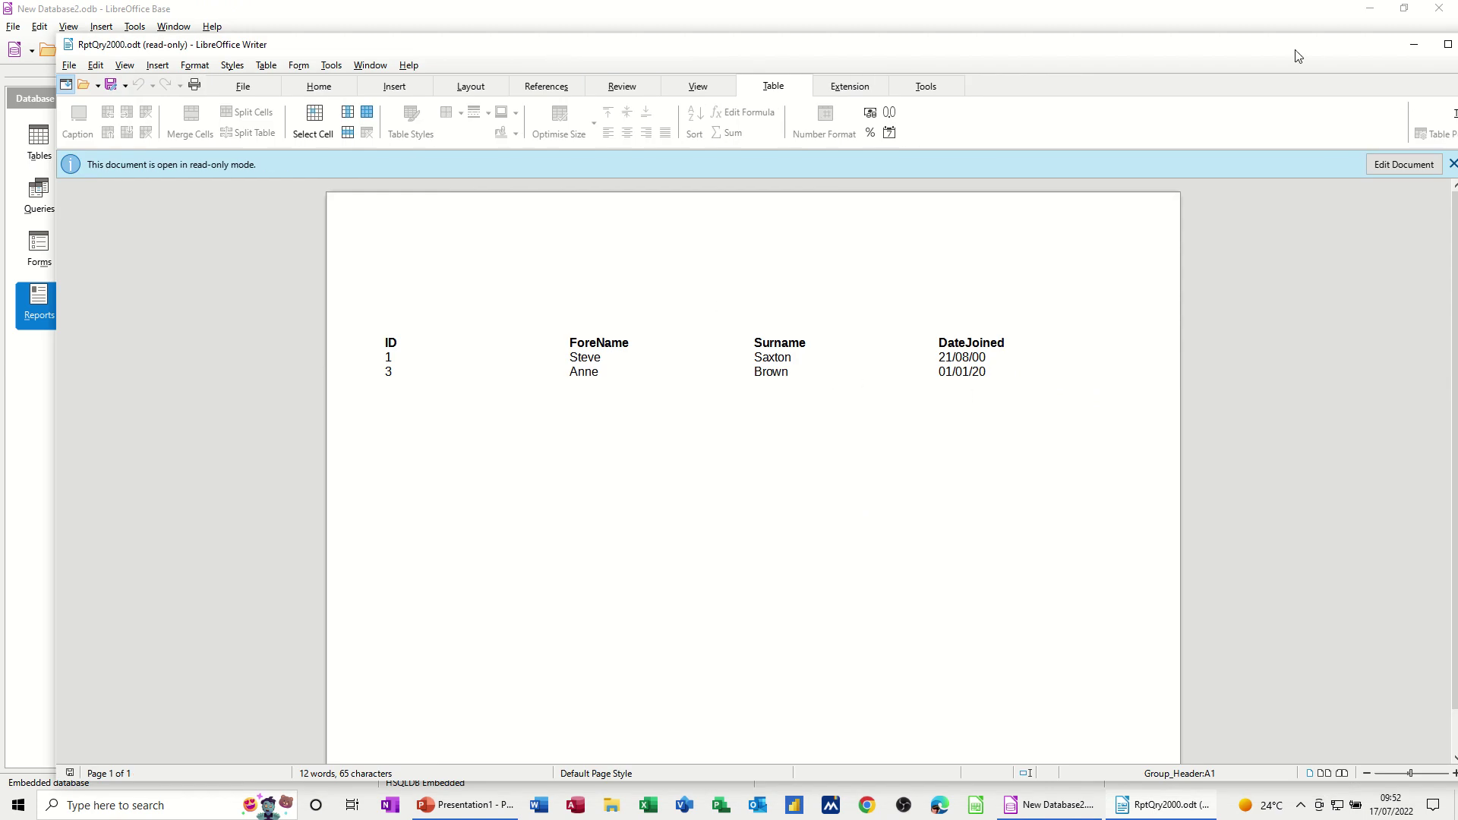
pyautogui.moveTo(1277, 47); pyautogui.dragTo(1189, 63)
pyautogui.click(1395, 60)
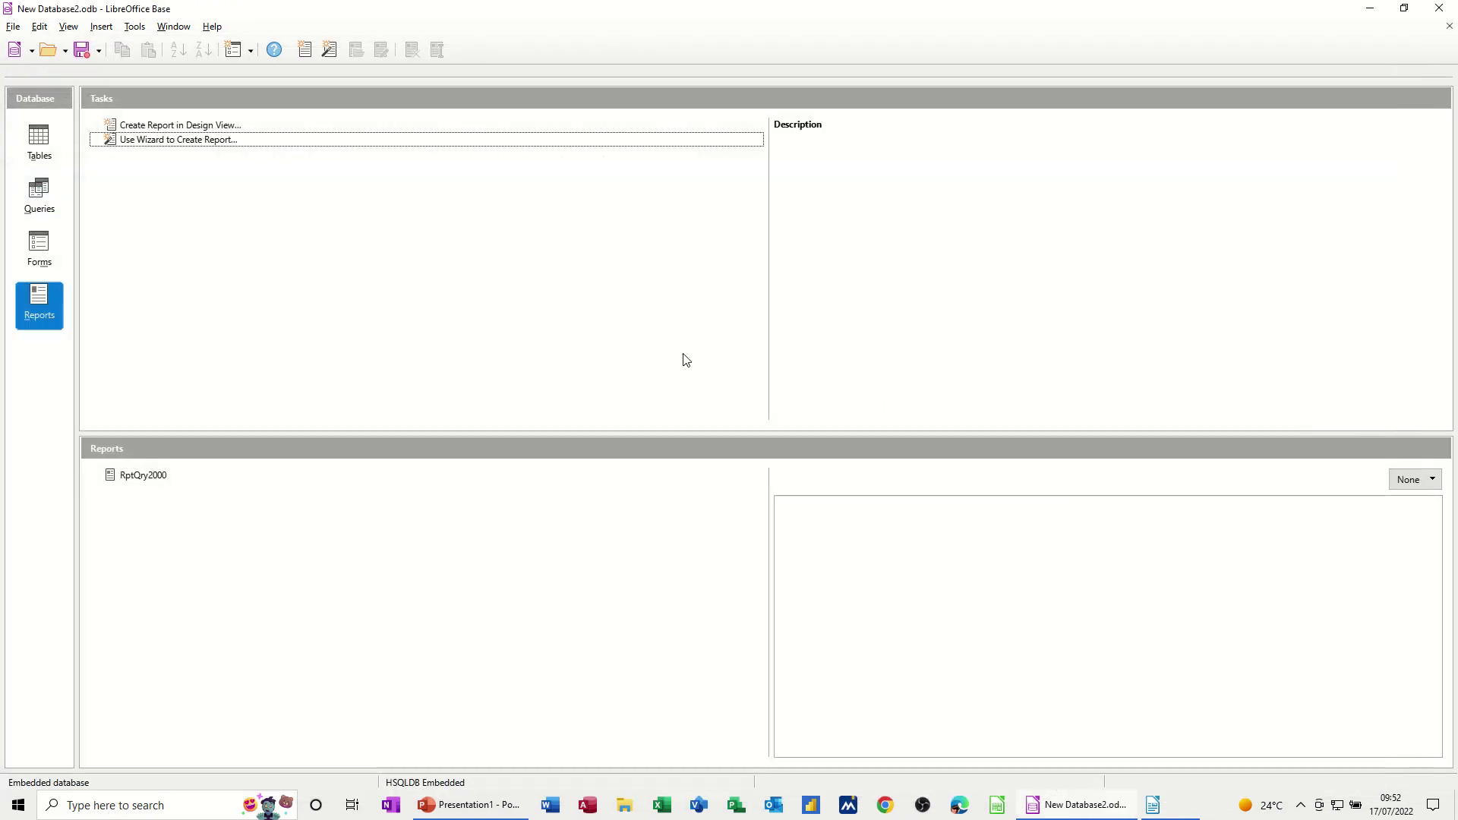
# - Add a fifth customer, ID 5 joined 1/1/2001, through FrmTblCustomer2 and close it
pyautogui.click(46, 247)
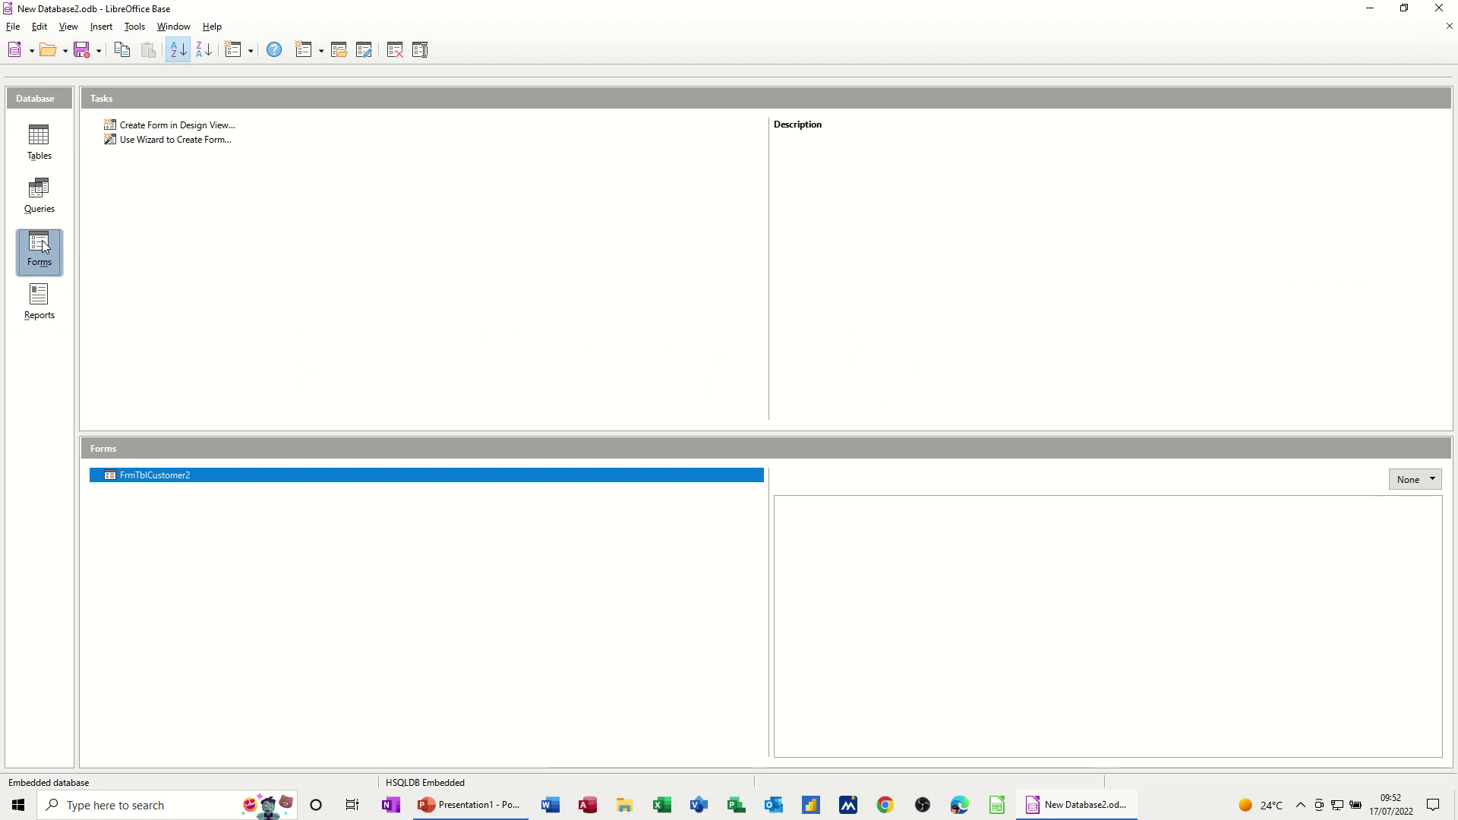
pyautogui.doubleClick(151, 475)
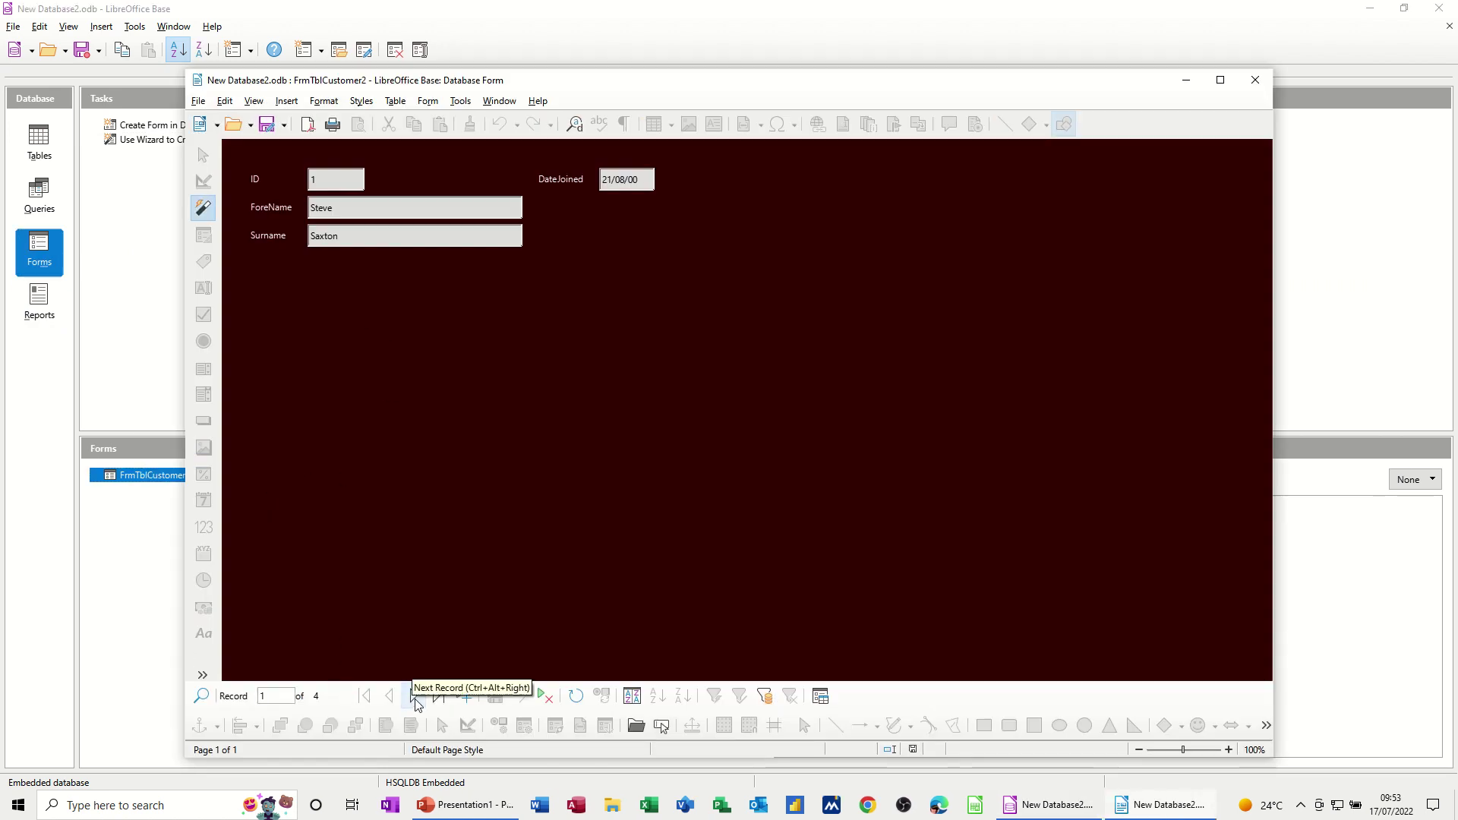
pyautogui.click(462, 697)
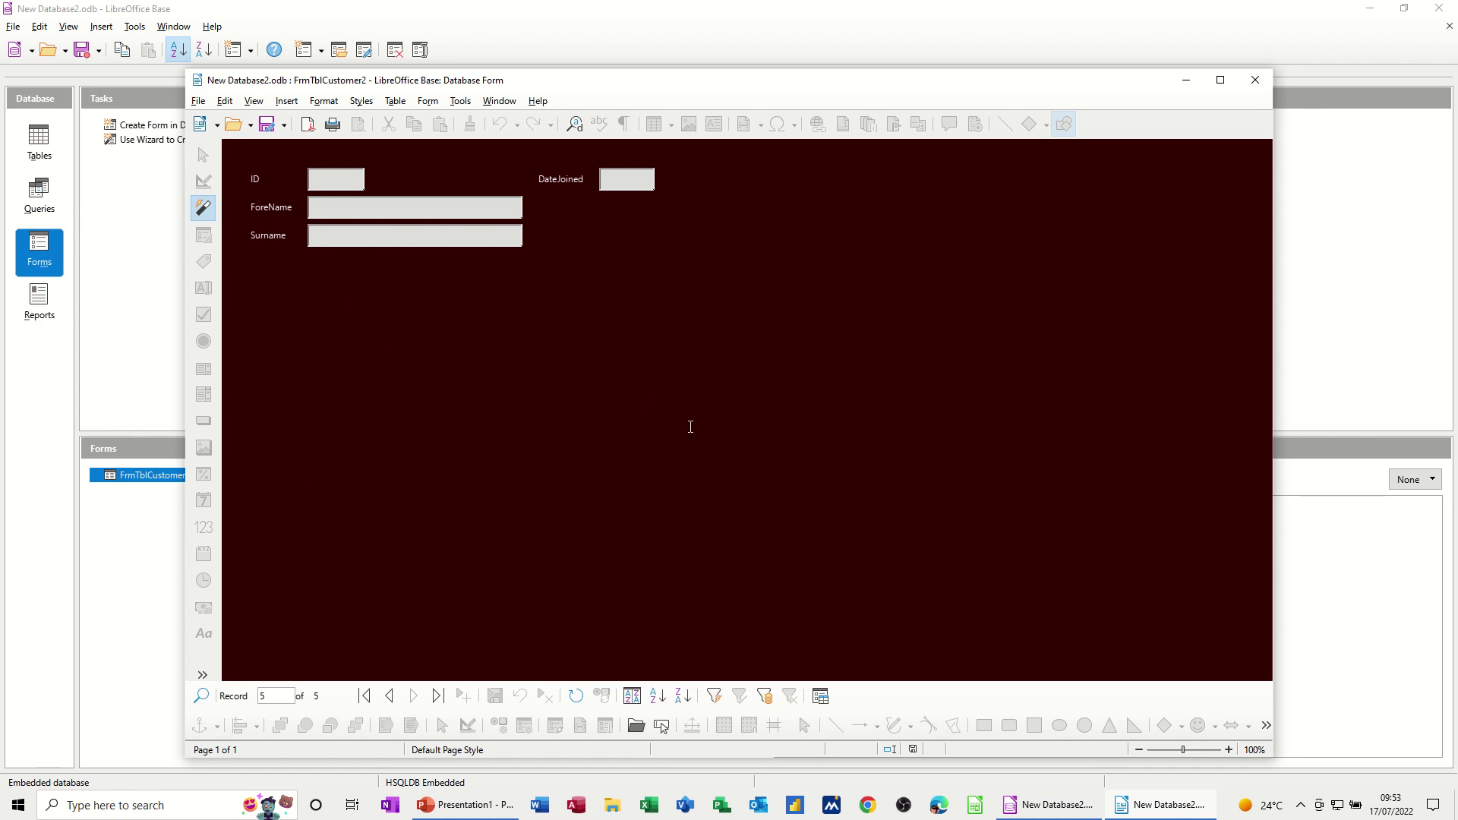
pyautogui.write('5')
pyautogui.write('Reed')
pyautogui.click(457, 696)
pyautogui.click(1255, 80)
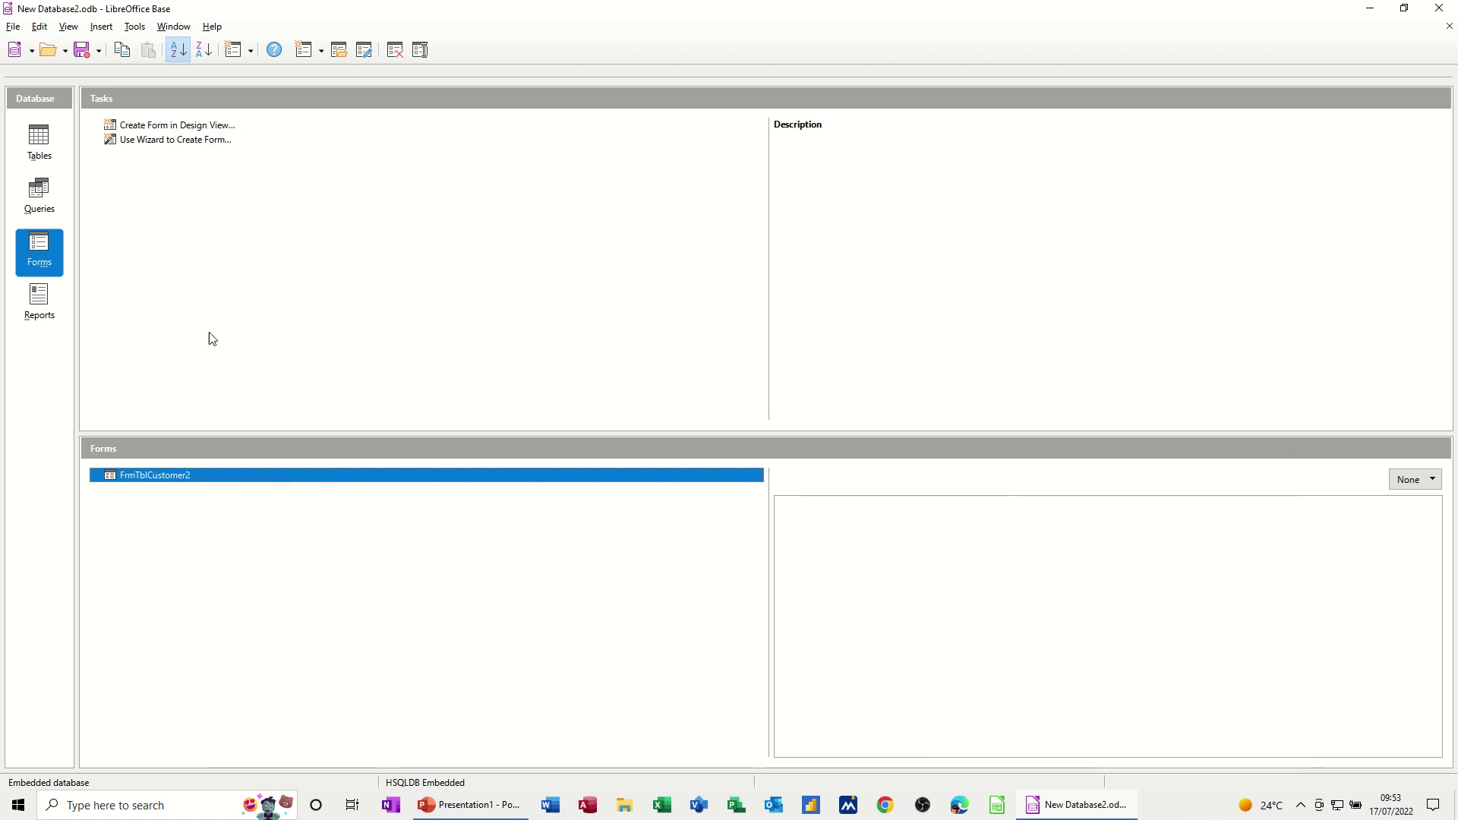
# - Open the RptQry2000 report to check it, then close it
pyautogui.click(40, 300)
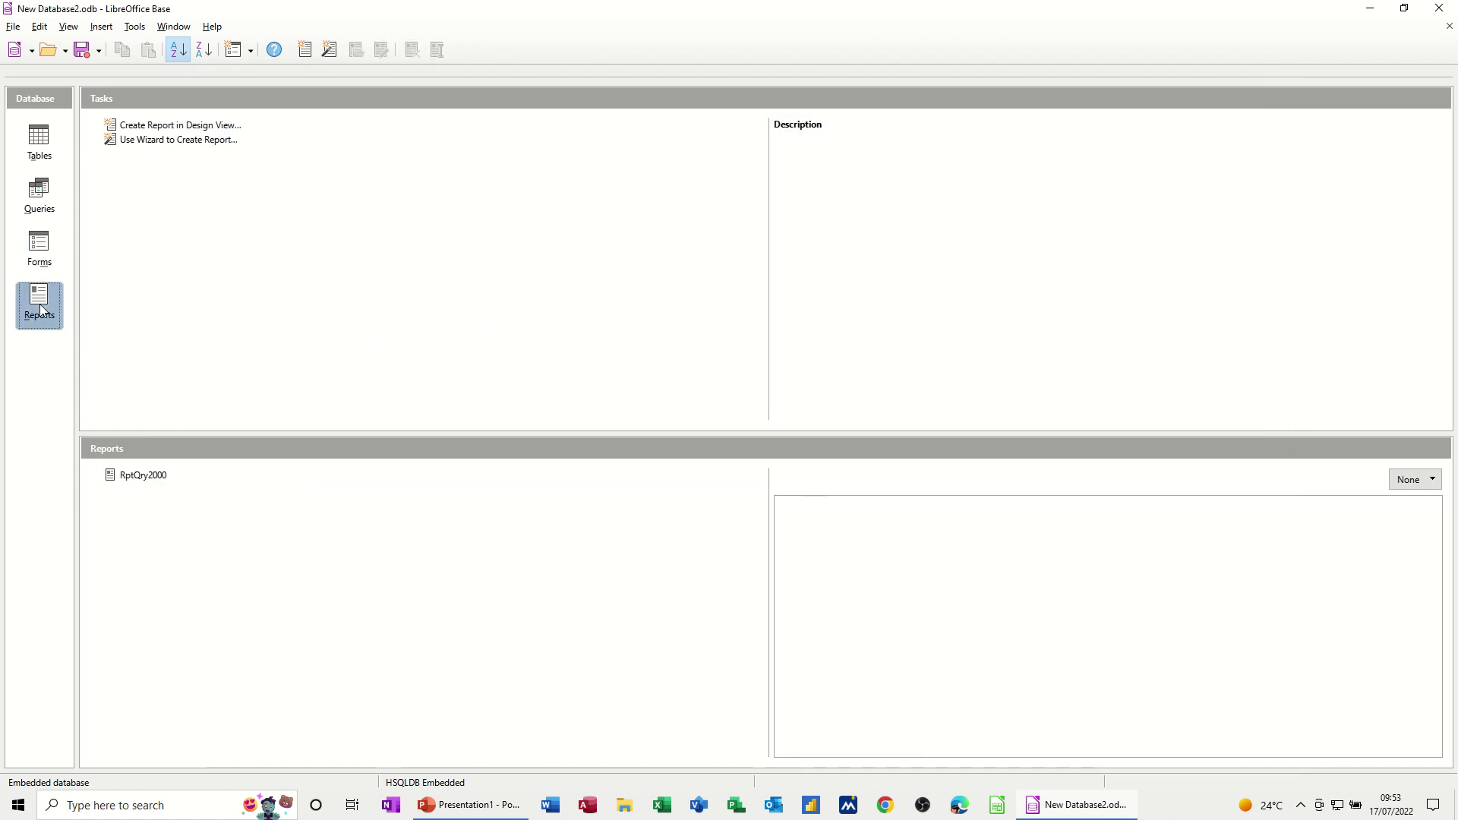
pyautogui.doubleClick(140, 476)
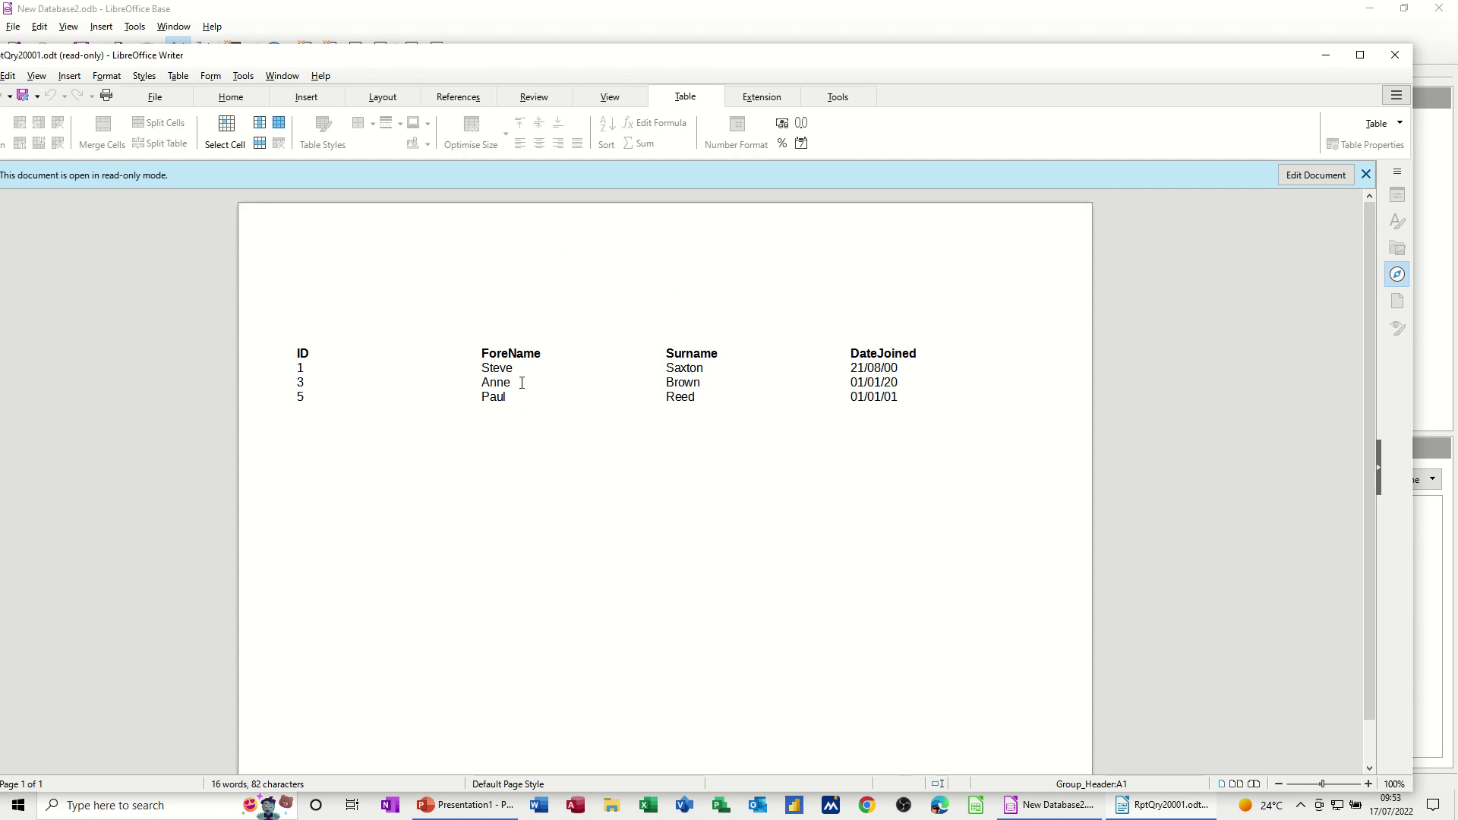
pyautogui.click(1395, 55)
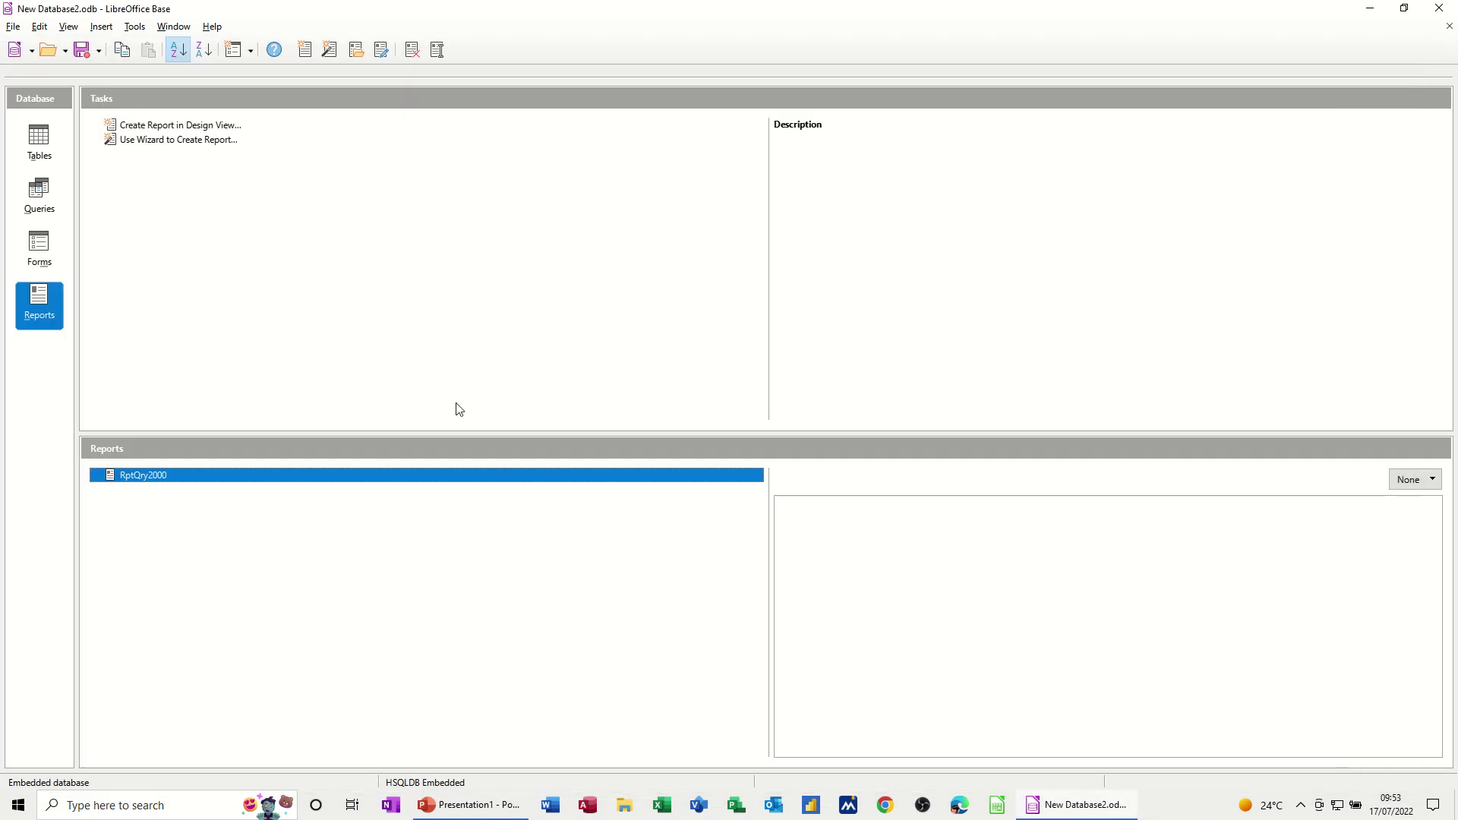
# - Check the new ID 5 record in Qry 2000's results, then reopen RptQry2000
pyautogui.click(46, 205)
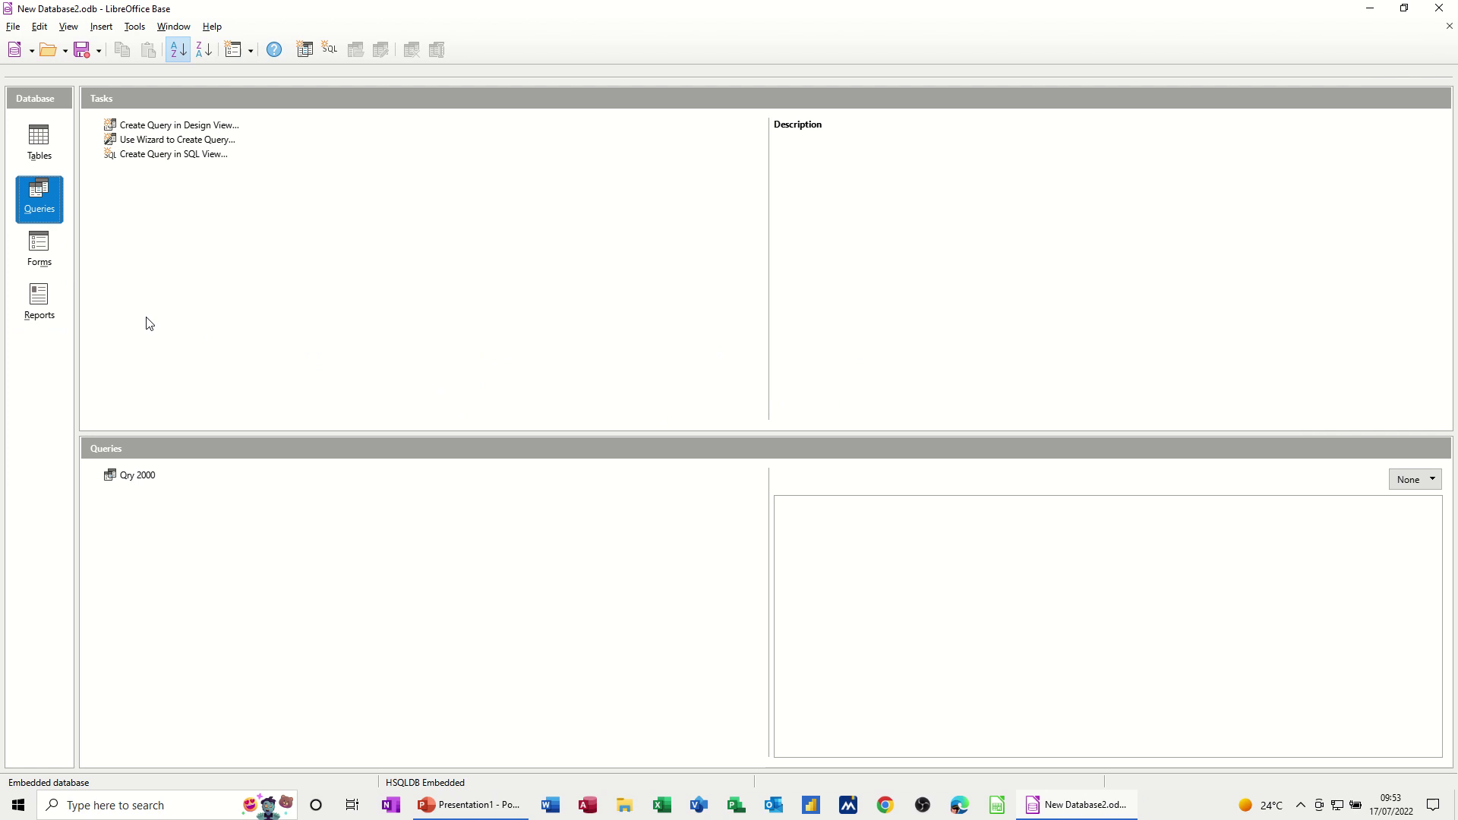
pyautogui.doubleClick(133, 477)
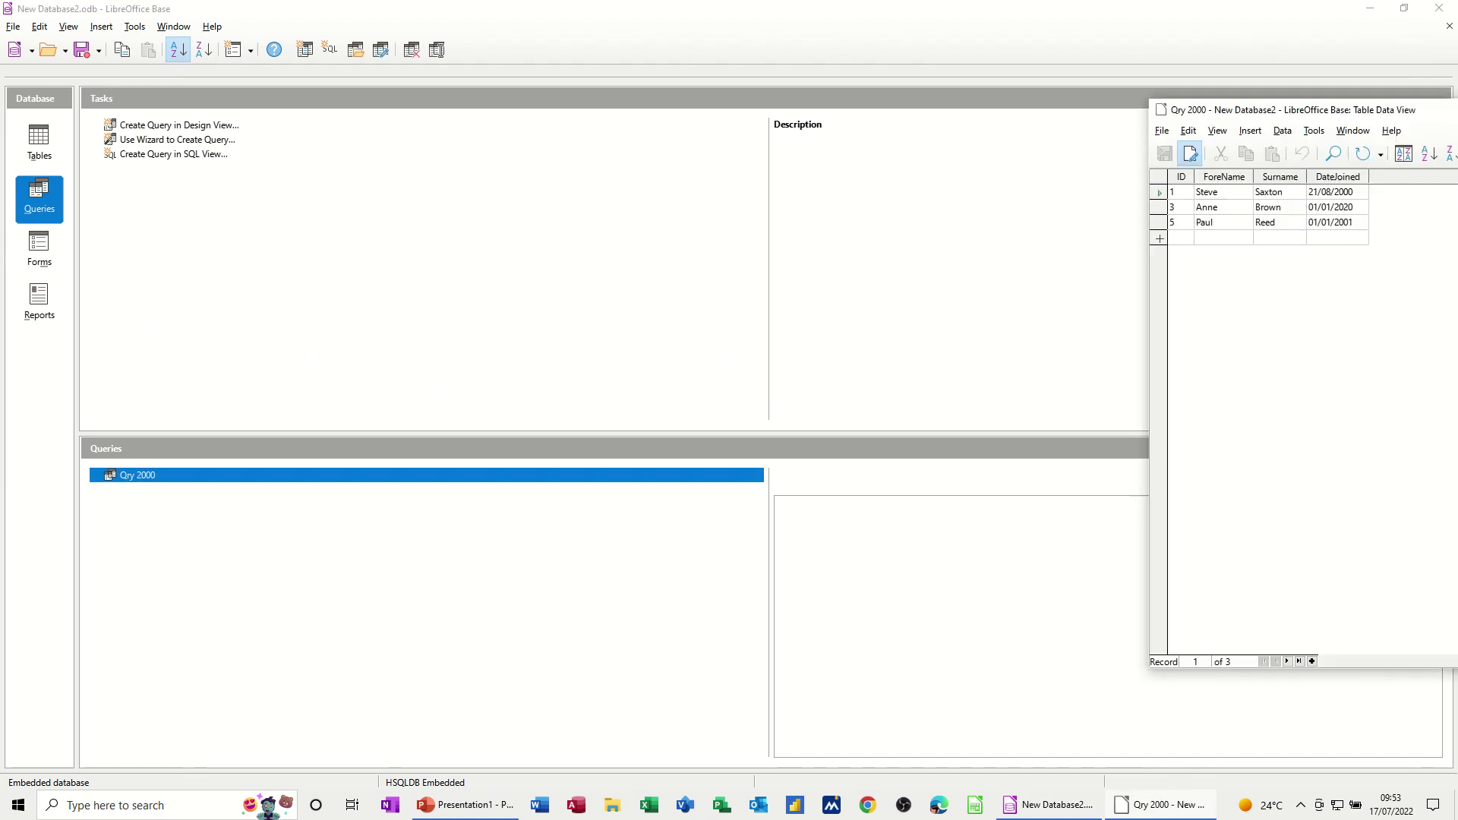
pyautogui.moveTo(744, 98); pyautogui.dragTo(717, 98)
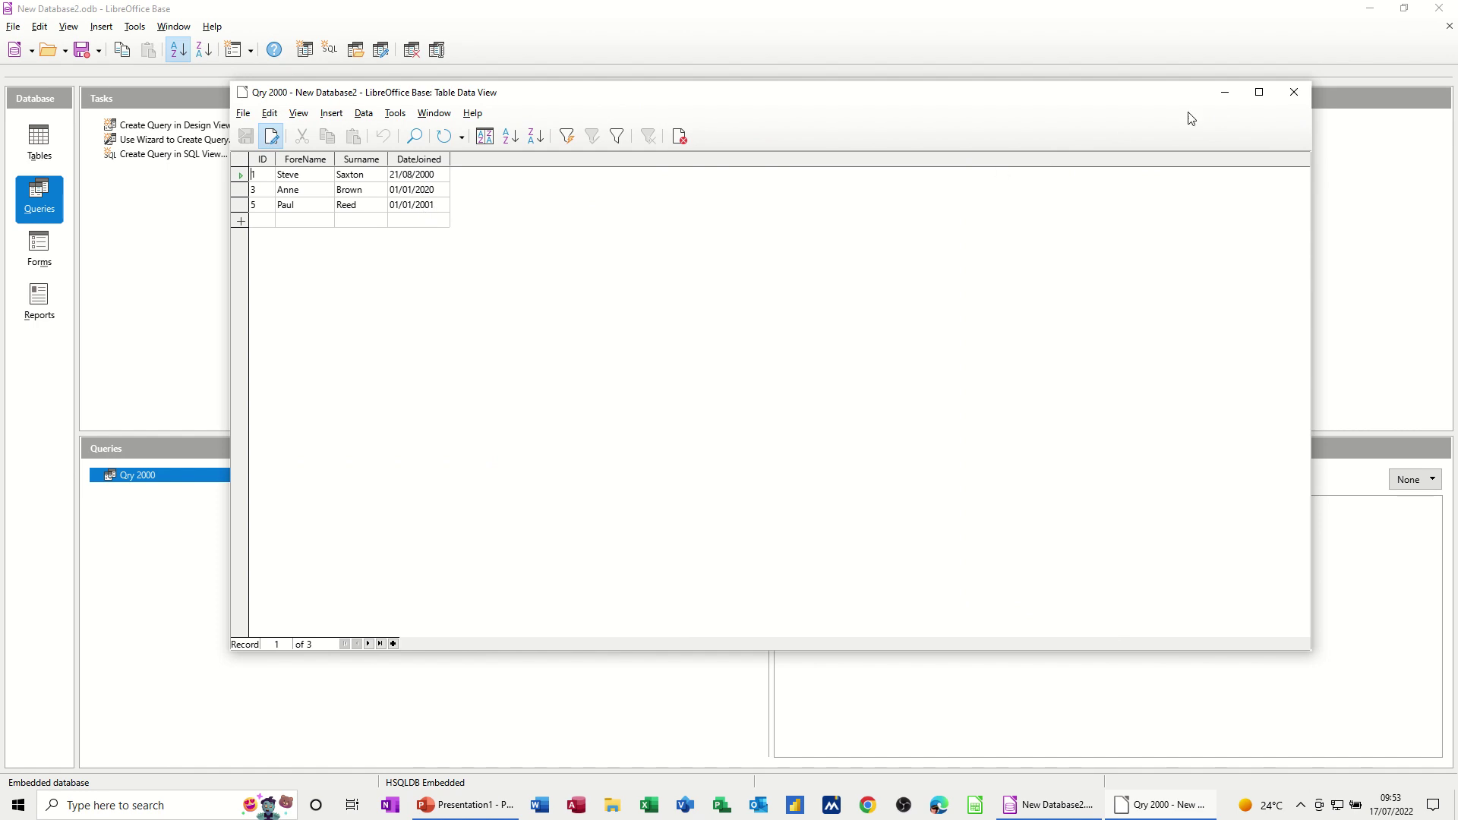
pyautogui.click(1295, 94)
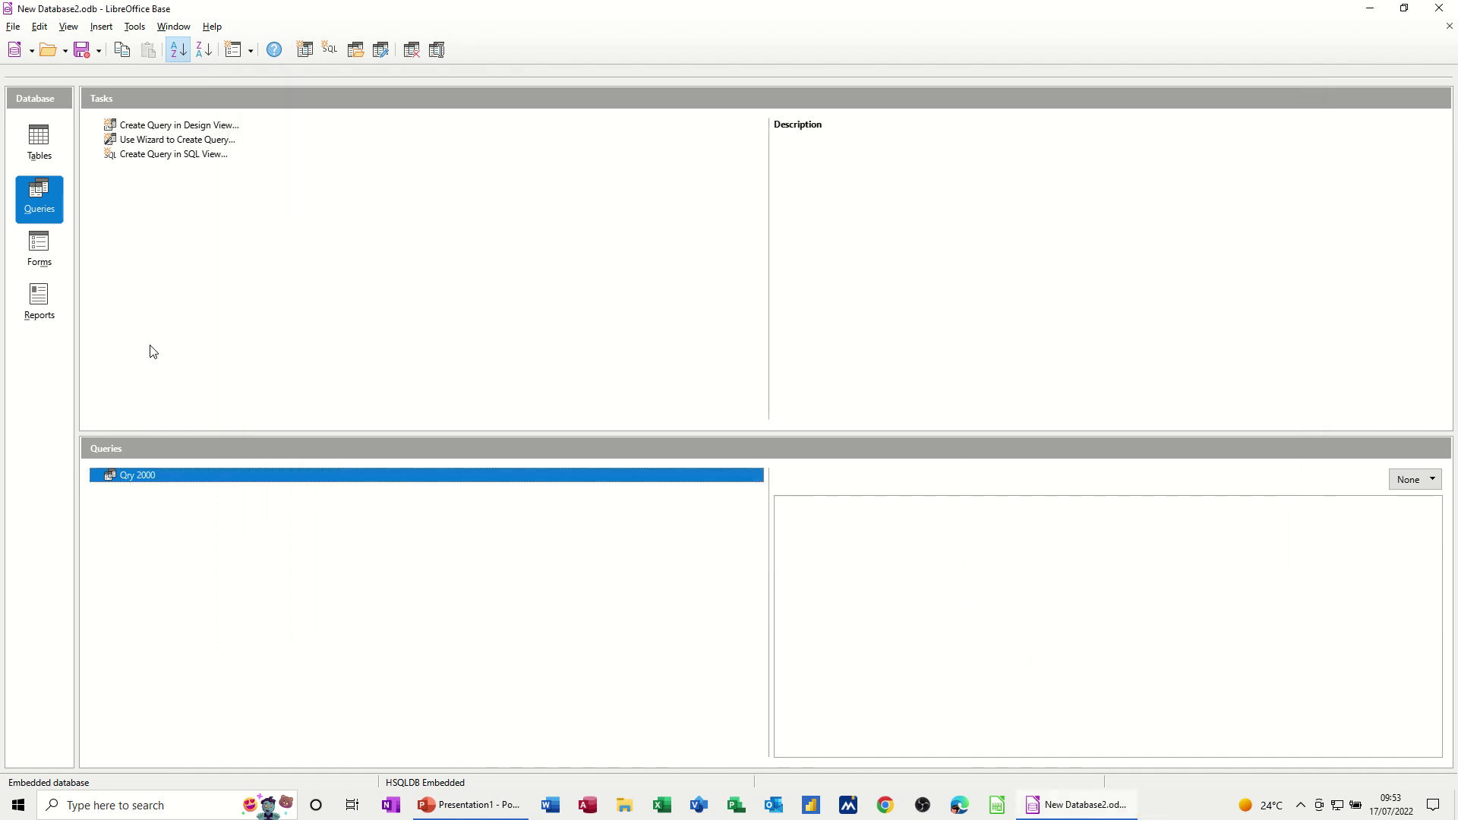
pyautogui.click(42, 303)
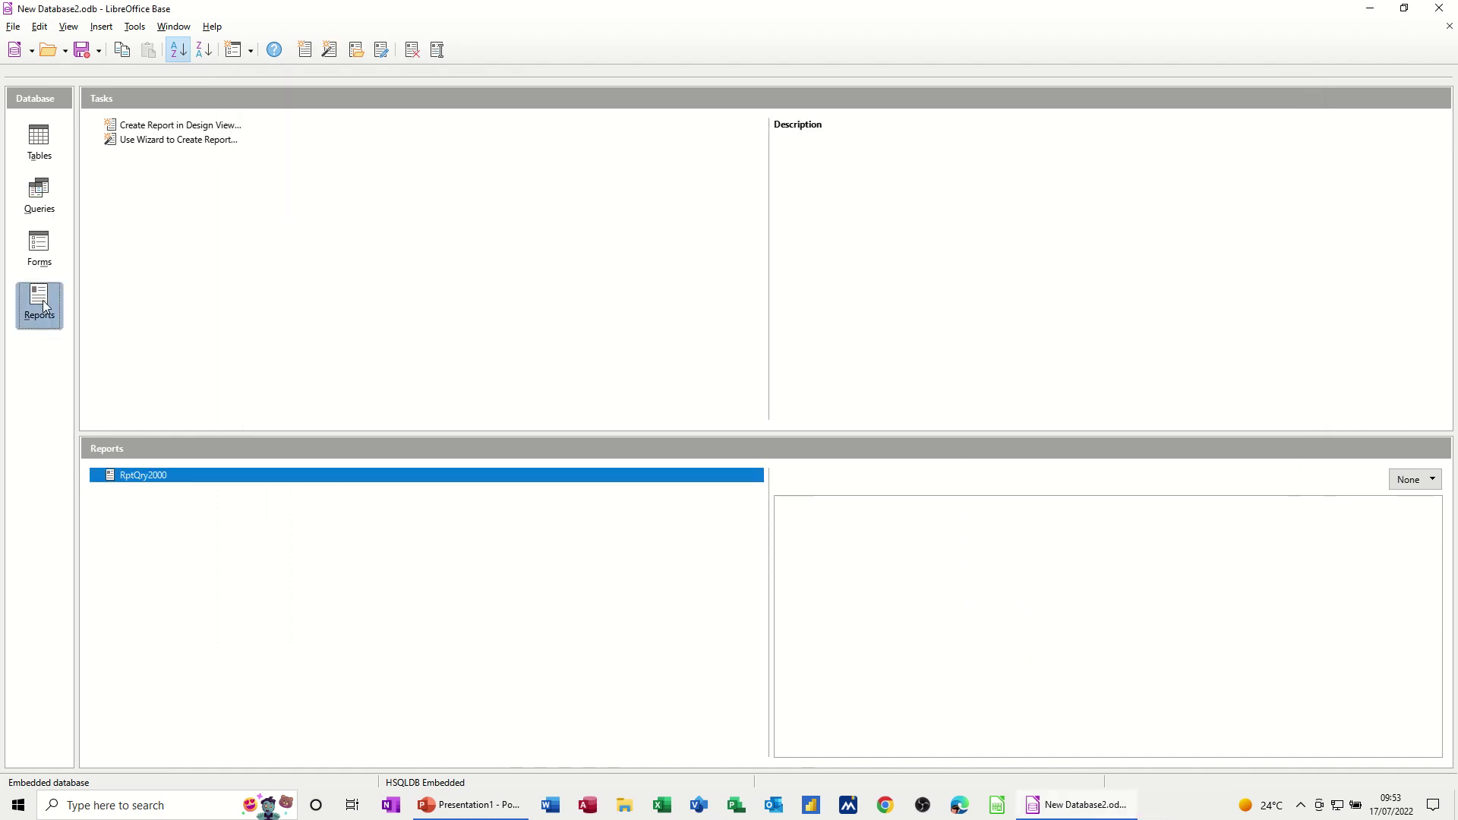
pyautogui.doubleClick(131, 474)
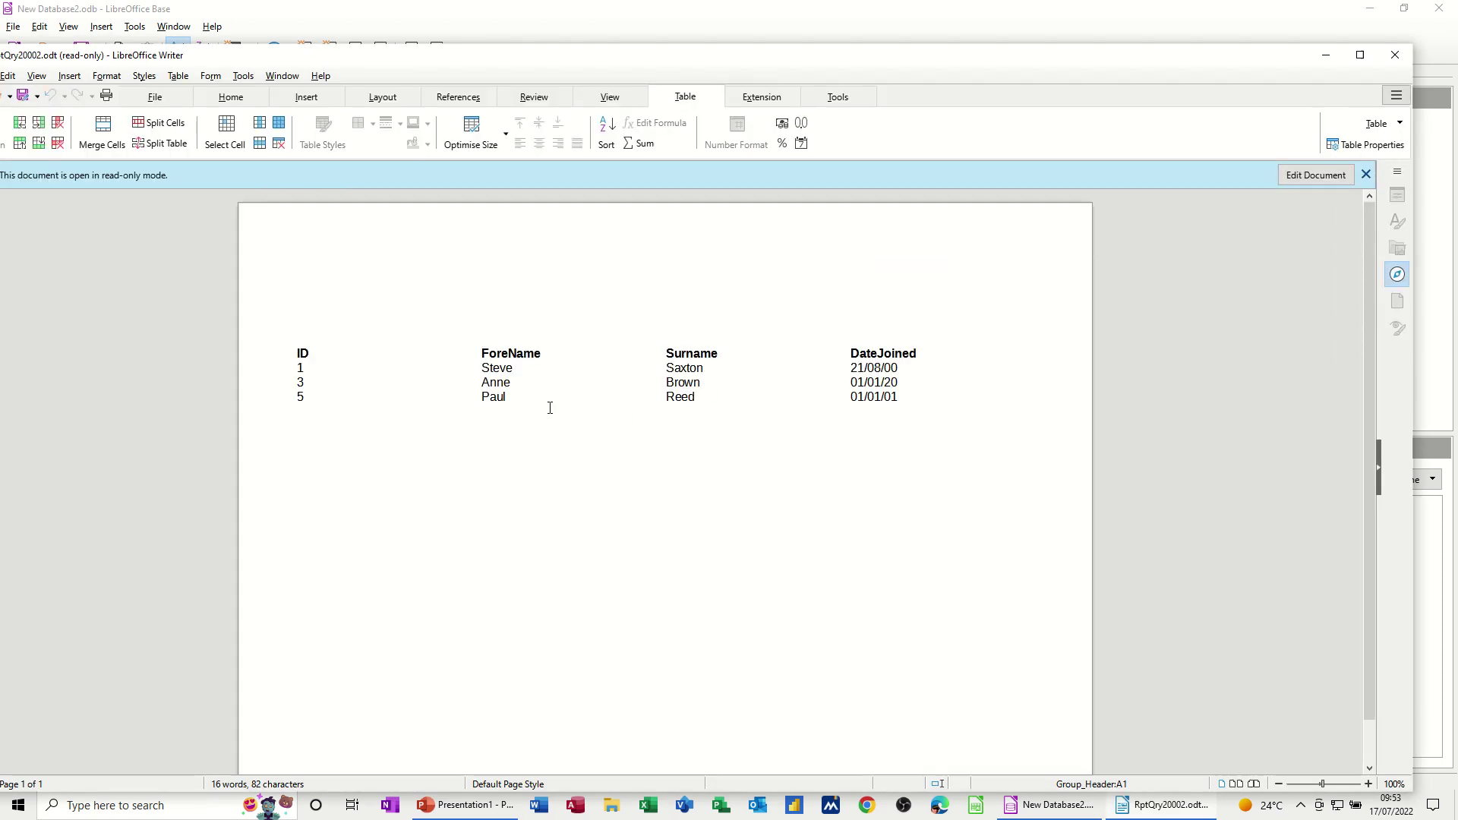
# - Close the report and step through the Tables, Queries, Forms and Reports sections
pyautogui.click(1395, 54)
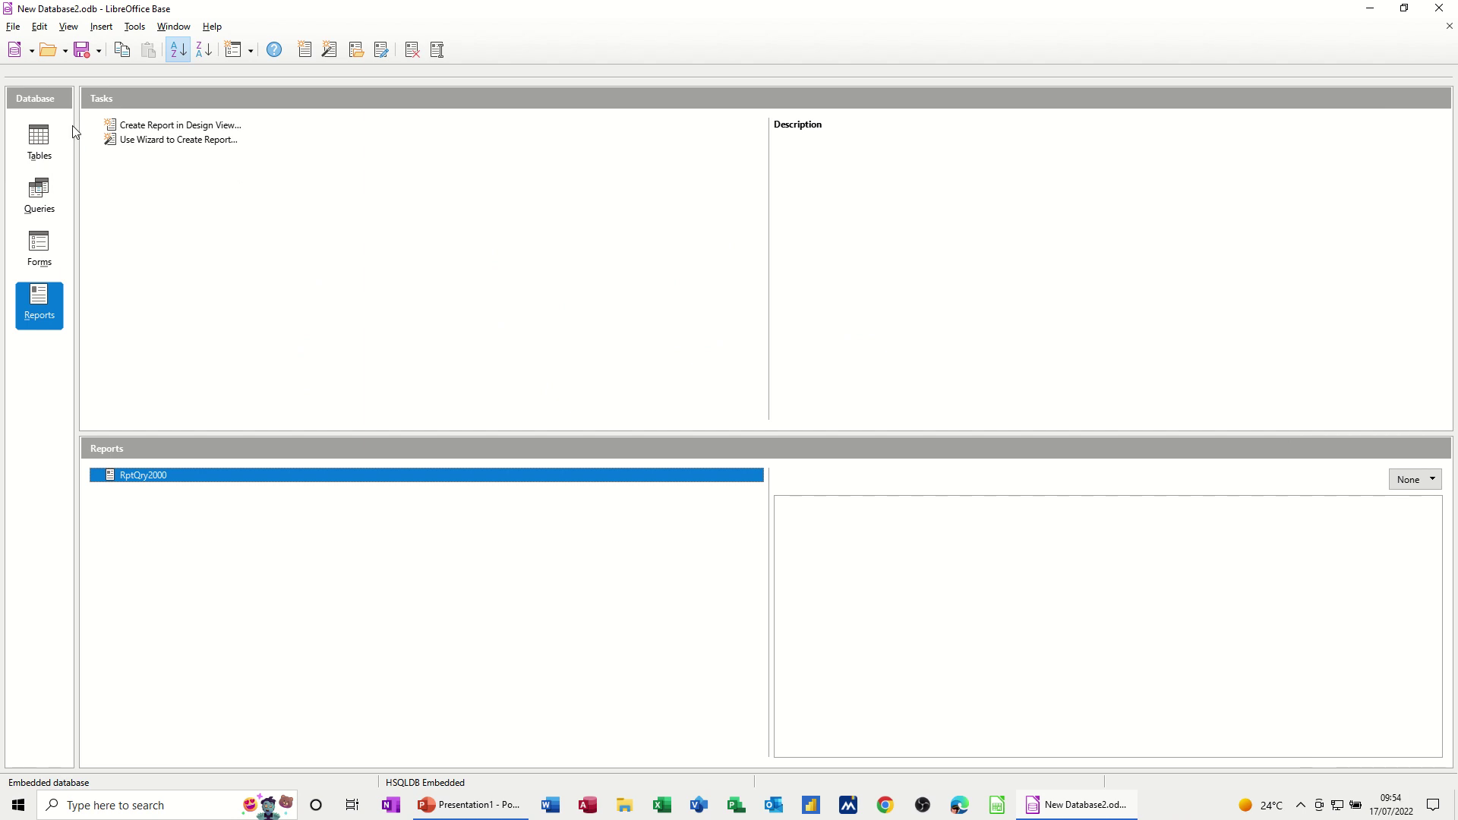
pyautogui.click(39, 138)
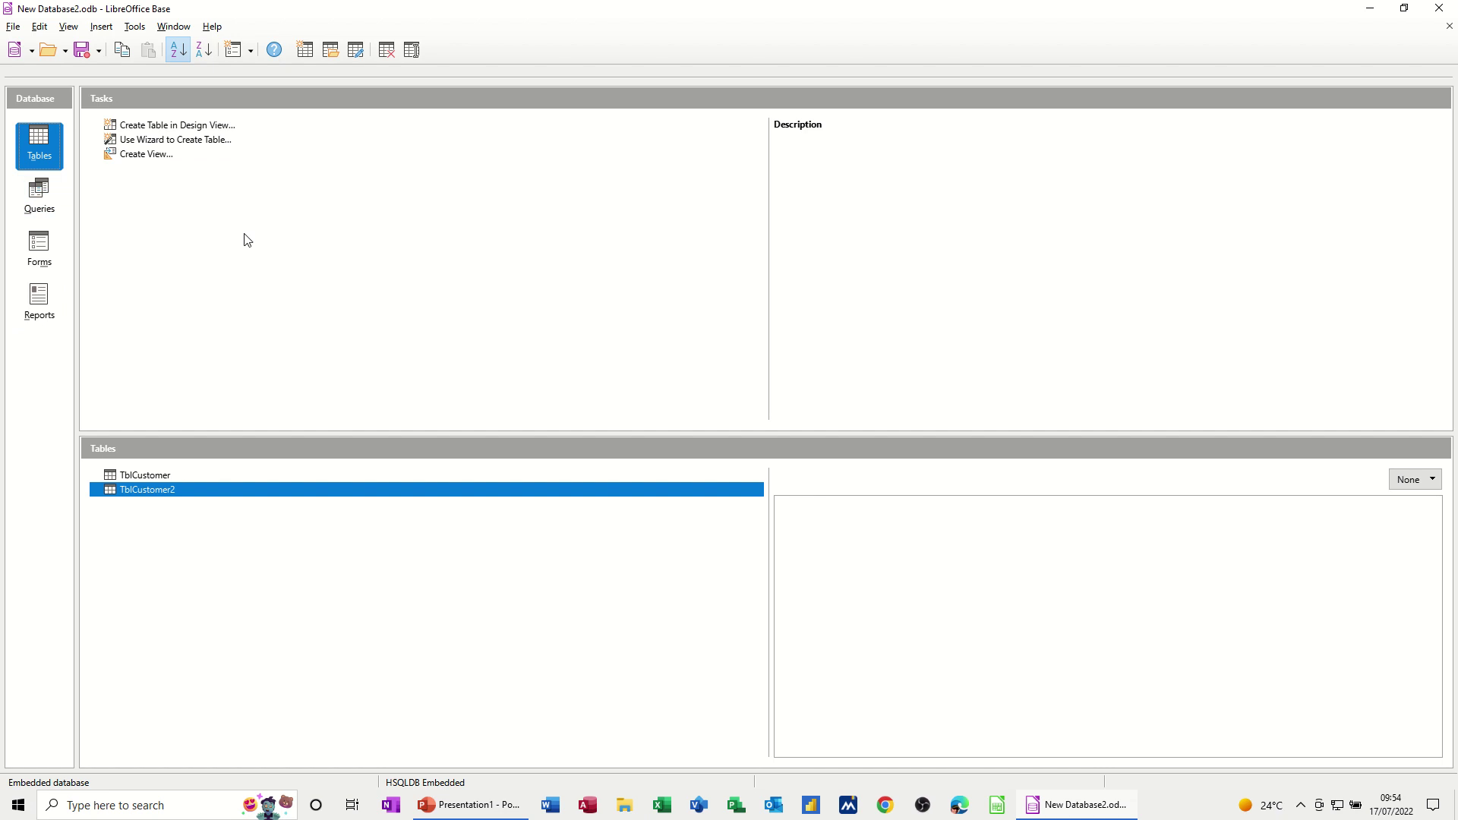
pyautogui.click(39, 194)
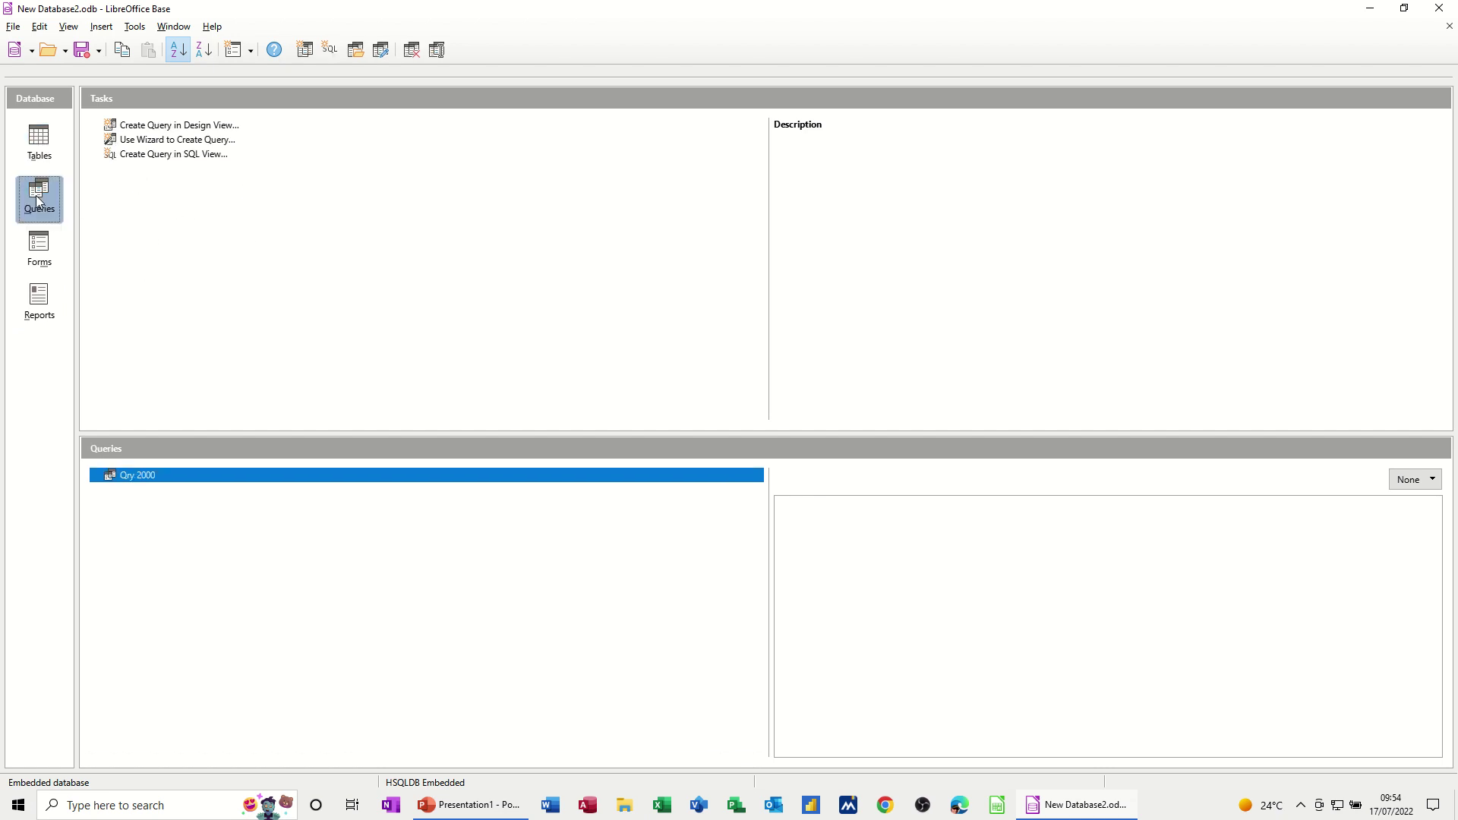
pyautogui.click(39, 249)
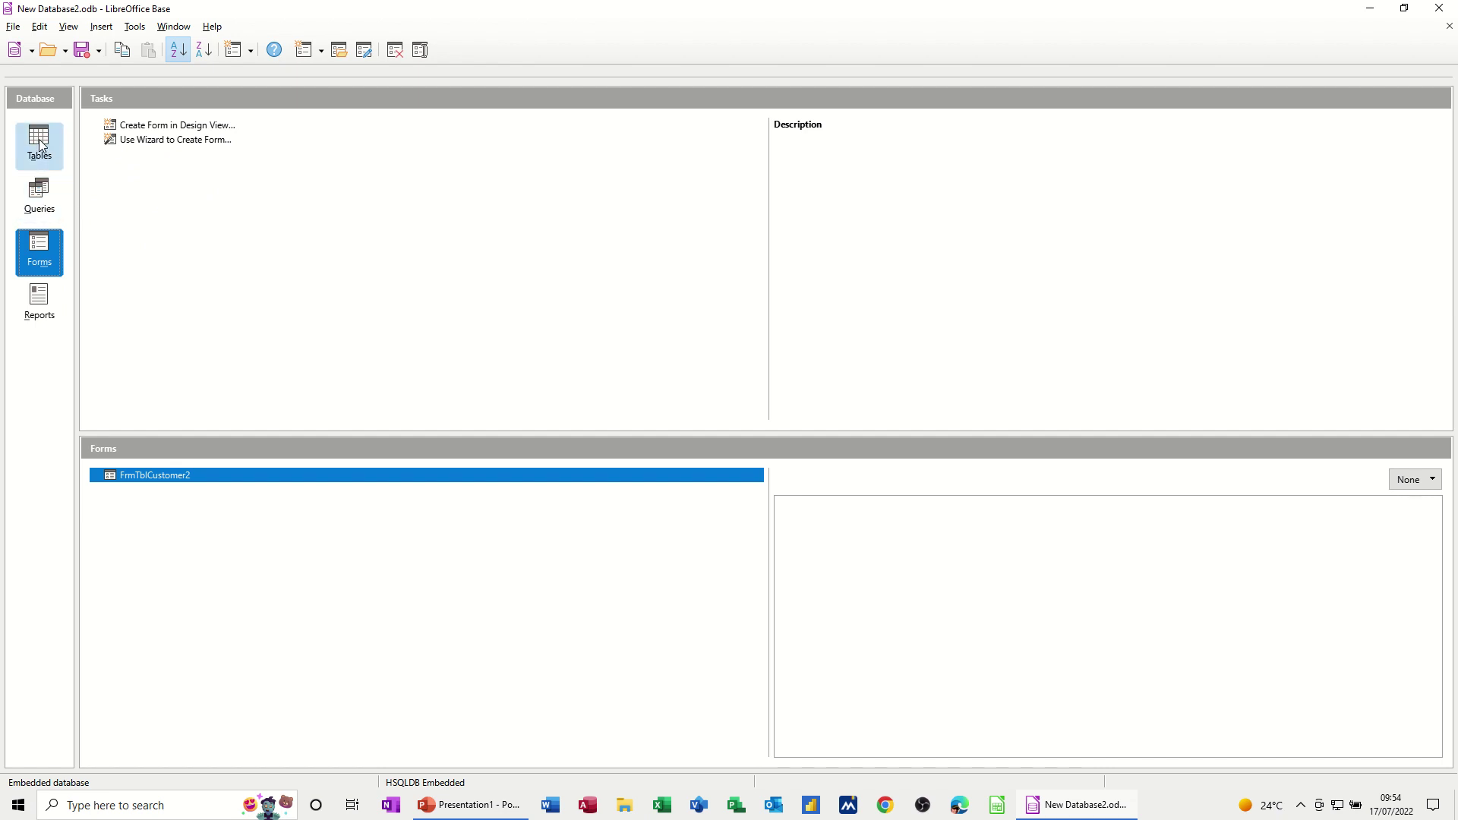
pyautogui.click(32, 305)
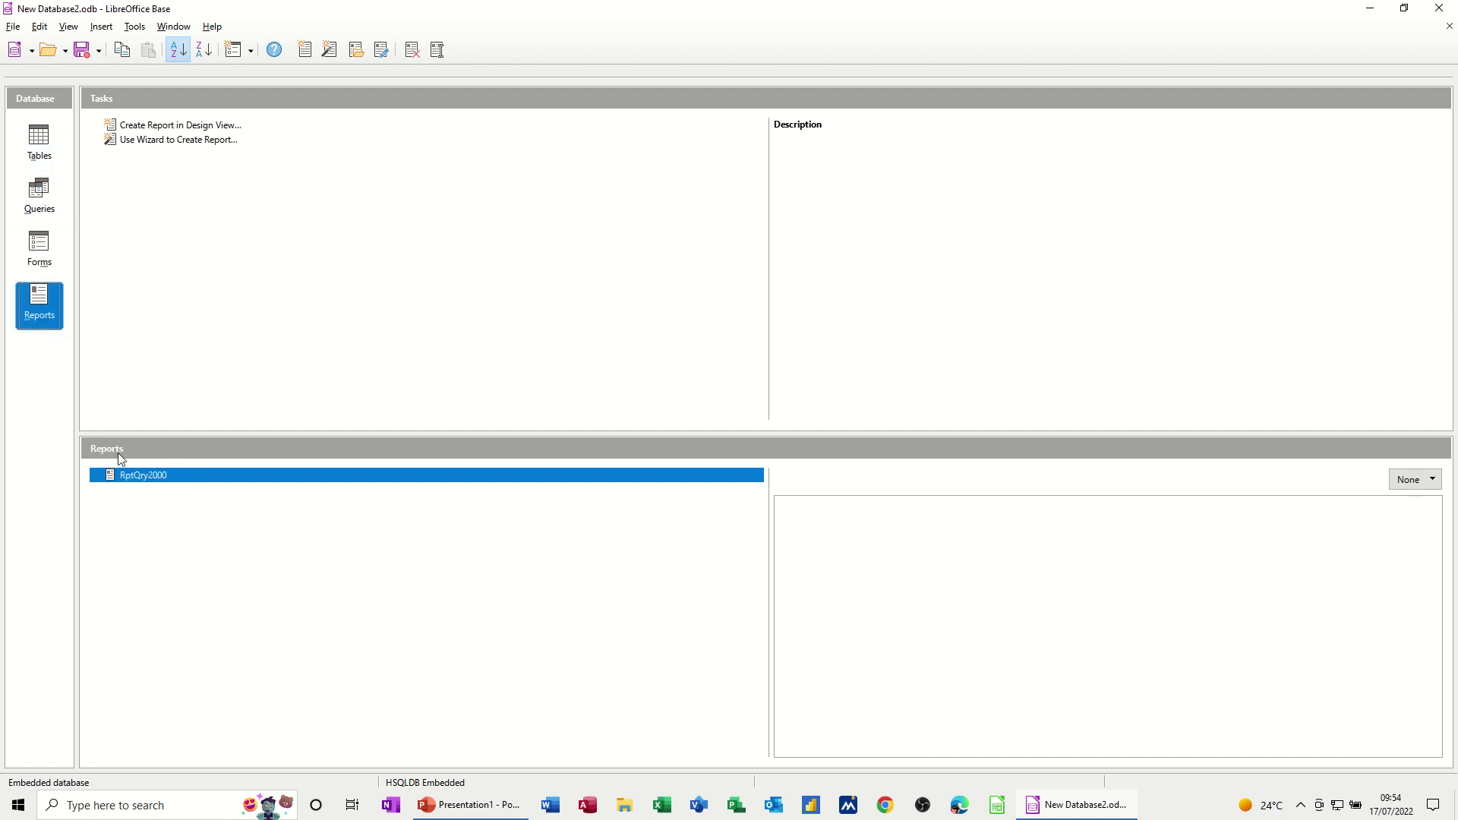